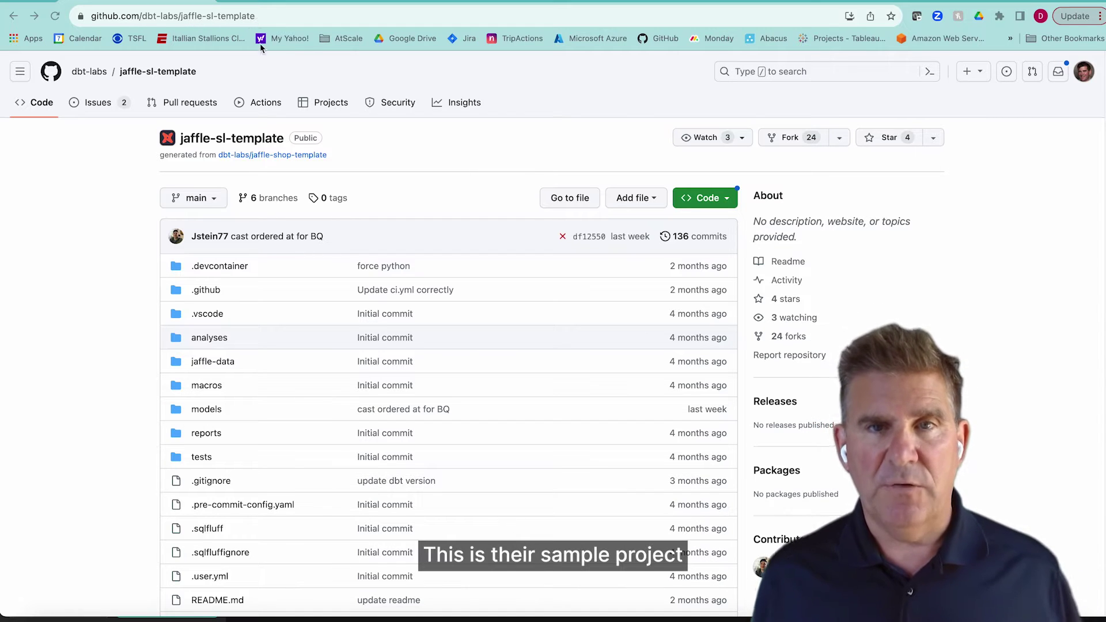
scroll(425, 431, "down", 13)
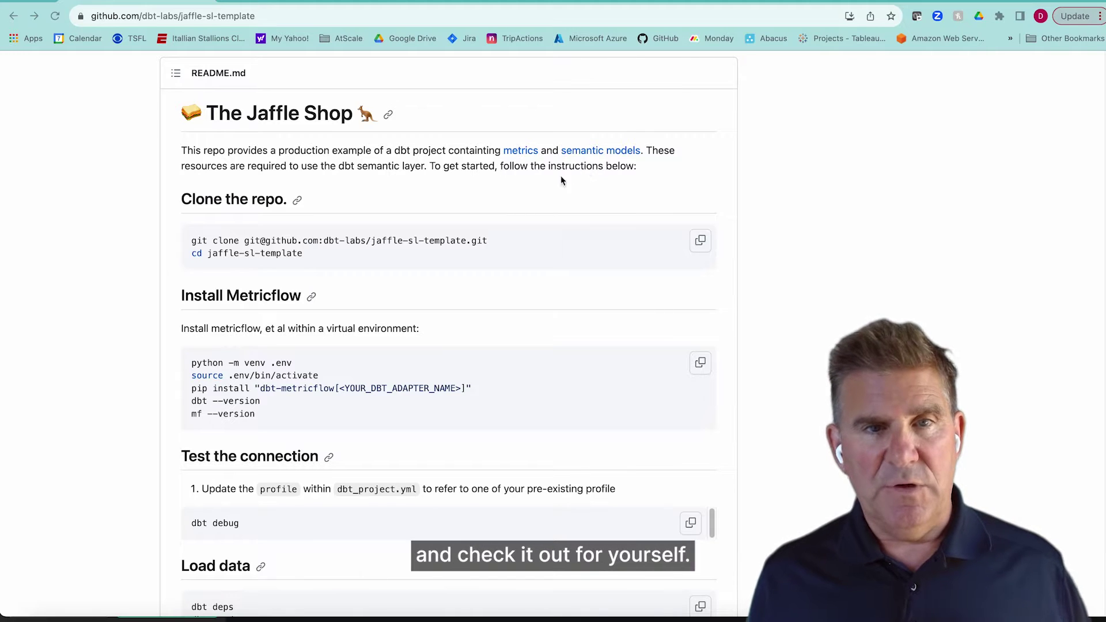
scroll(383, 369, "down", 2)
scroll(382, 369, "up", 10)
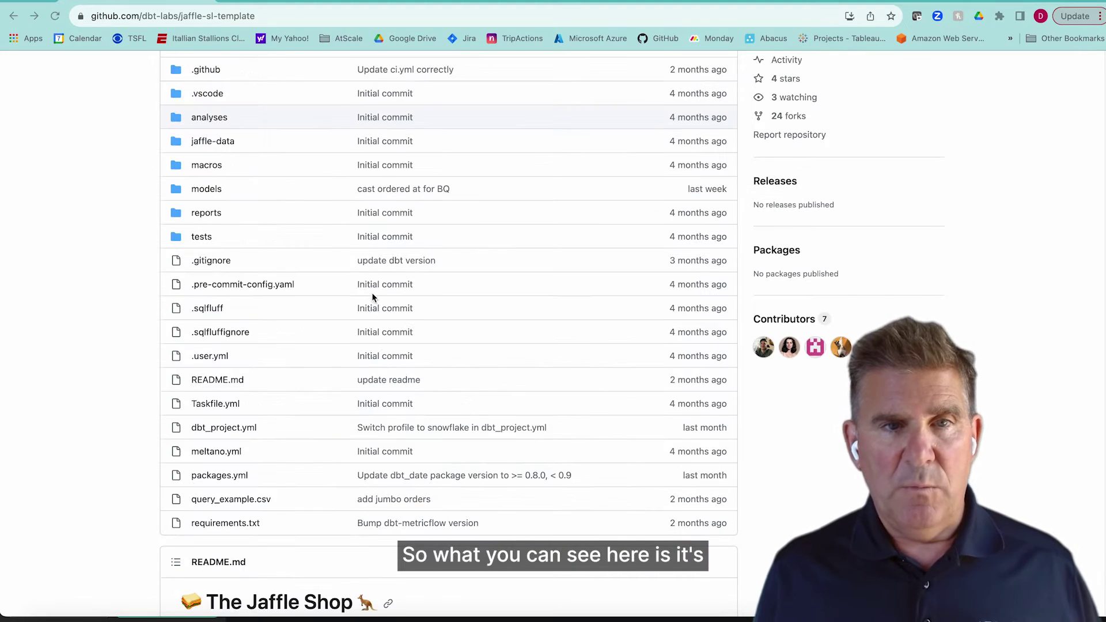
left_click(262, 16)
scroll(363, 239, "up", 4)
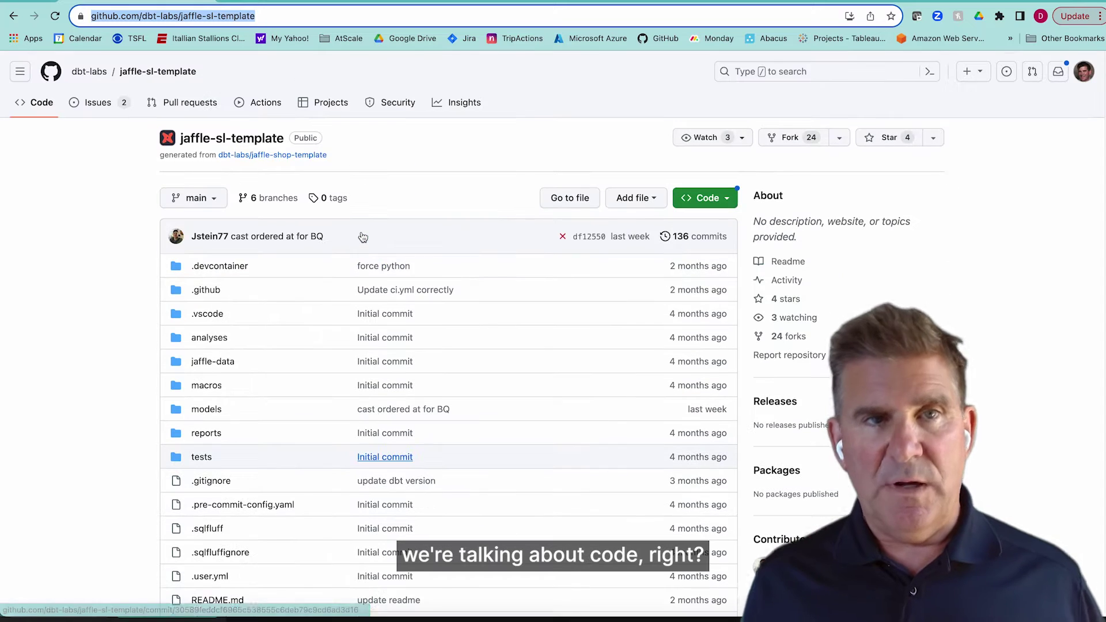
scroll(389, 294, "down", 3)
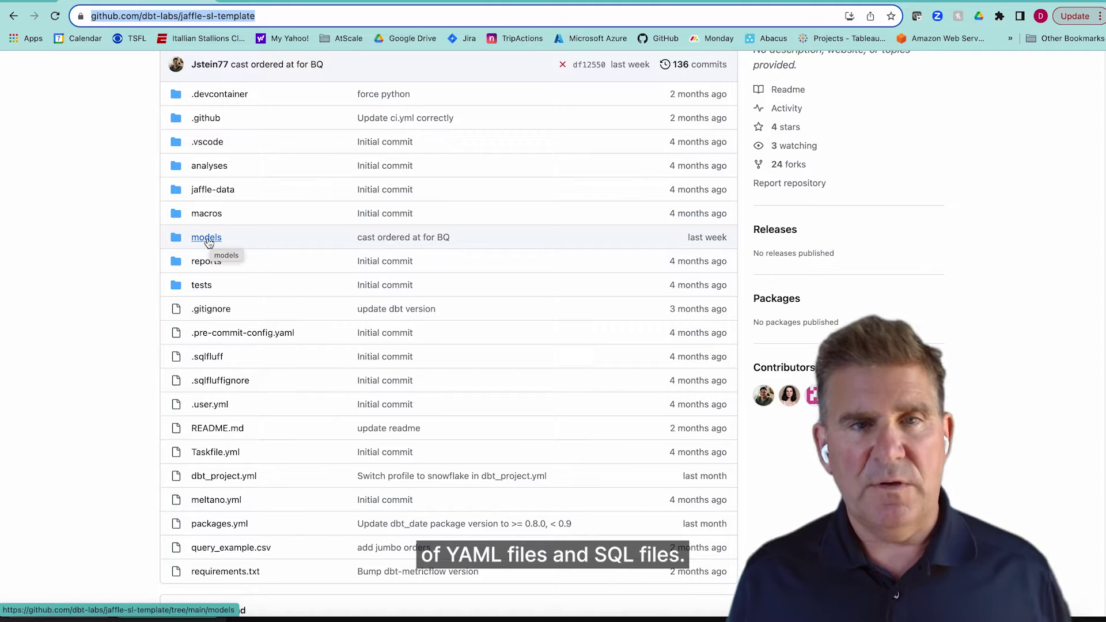
left_click(208, 242)
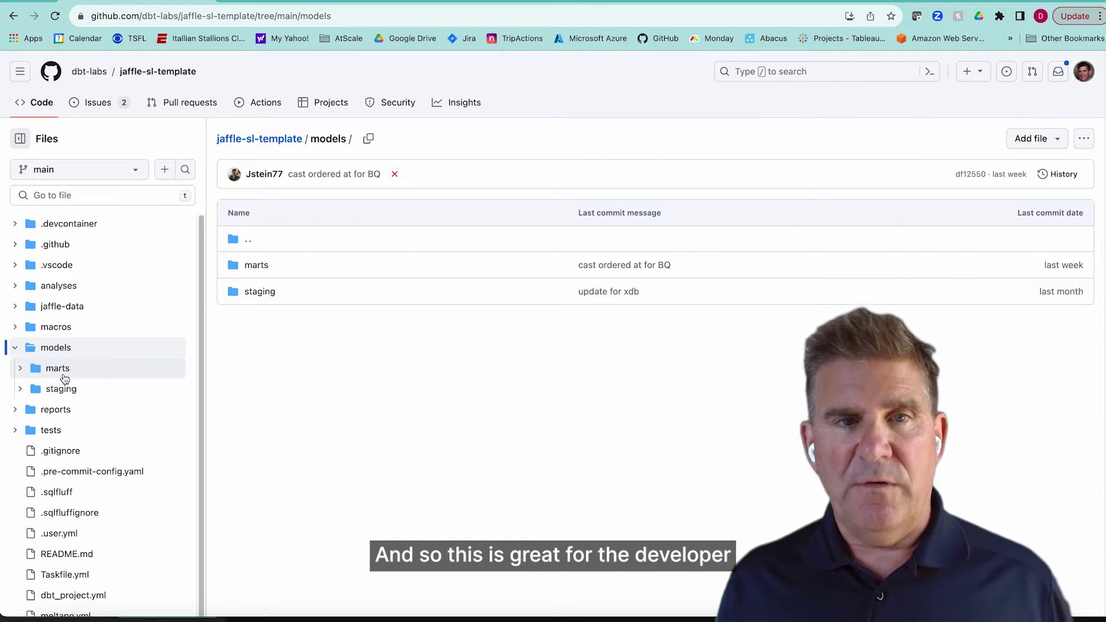
left_click(257, 267)
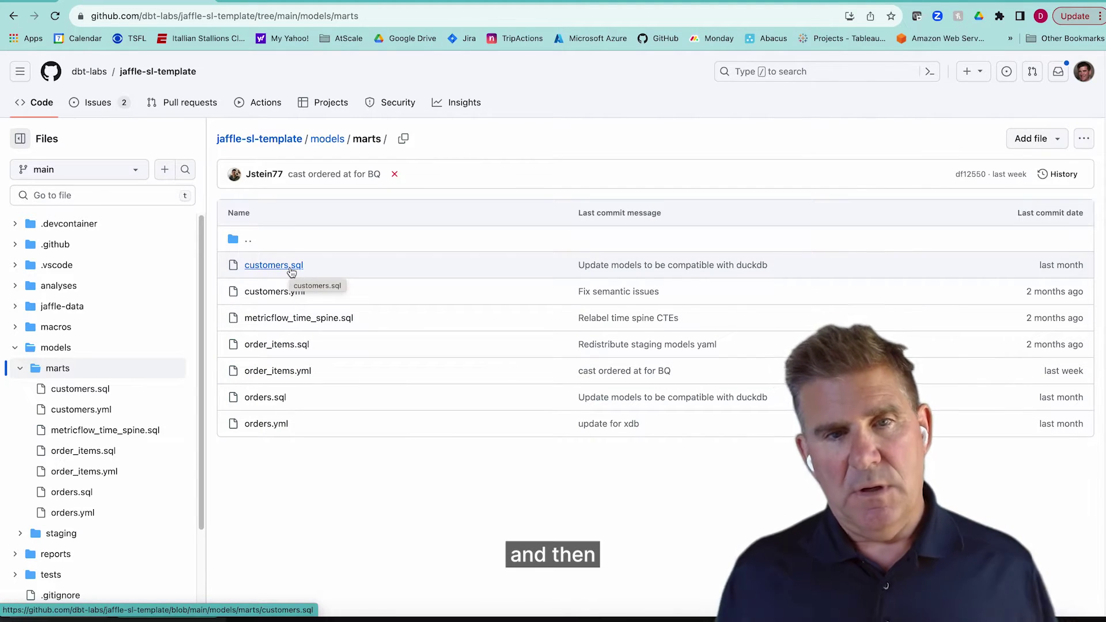
left_click(146, 72)
scroll(553, 314, "down", 6)
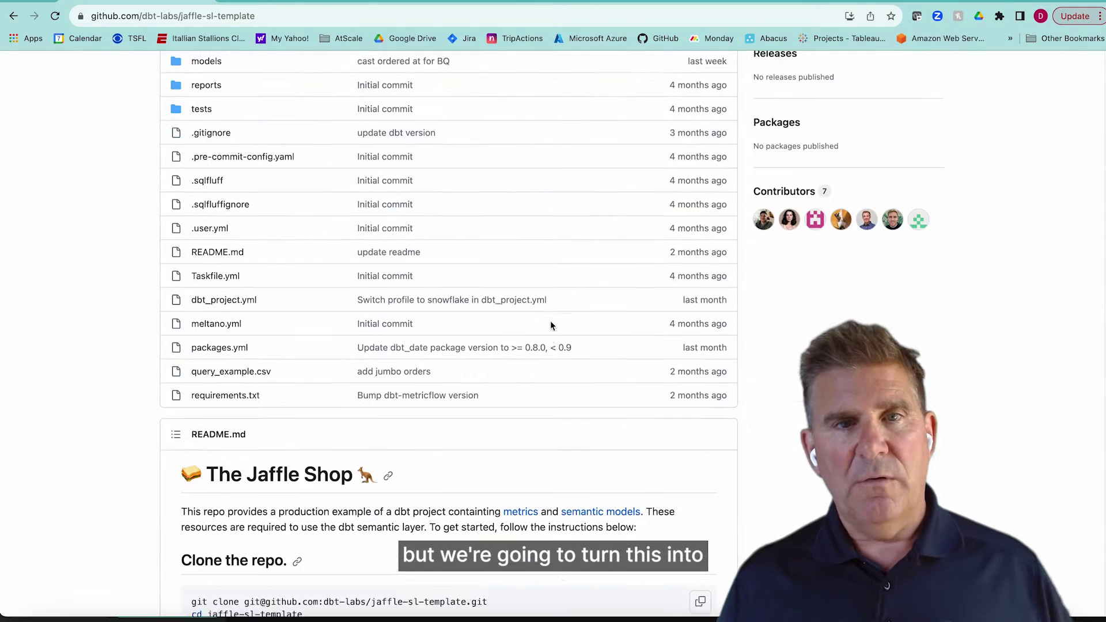
scroll(551, 326, "down", 1)
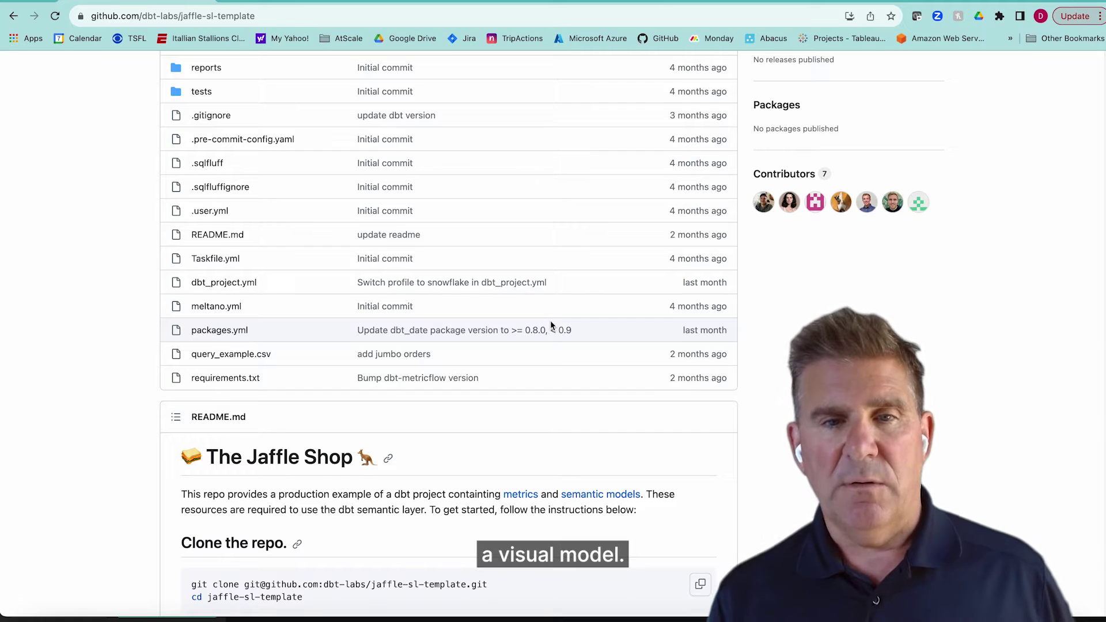
scroll(551, 325, "up", 6)
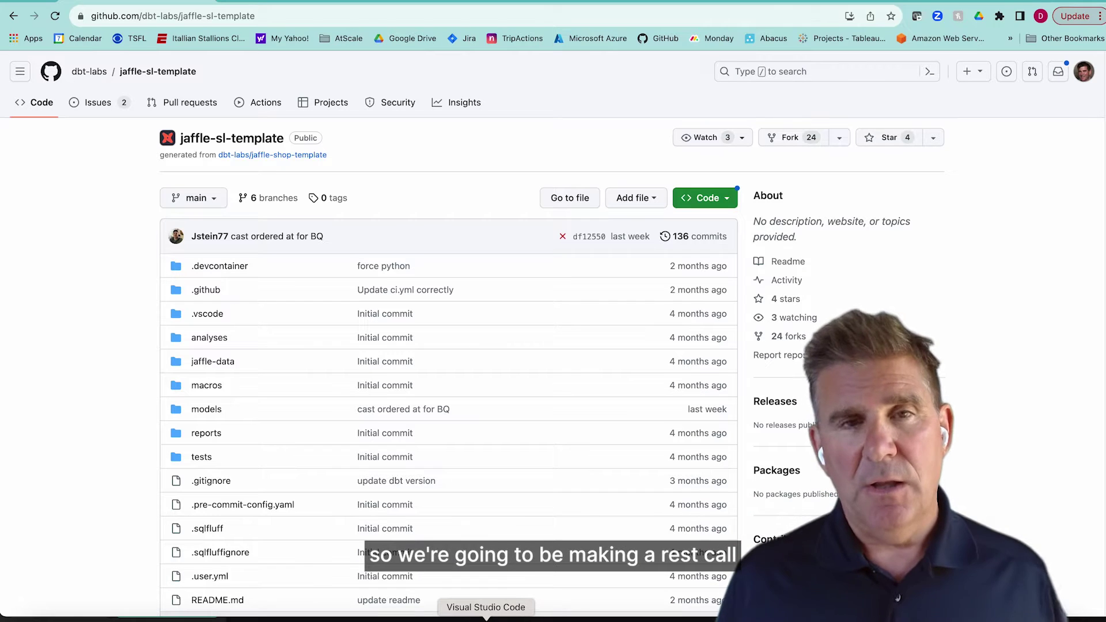
Review the last 28 lines of dbtToAtScale.sh, highlighting the source URL, atscale type and three actions.
left_click(449, 618)
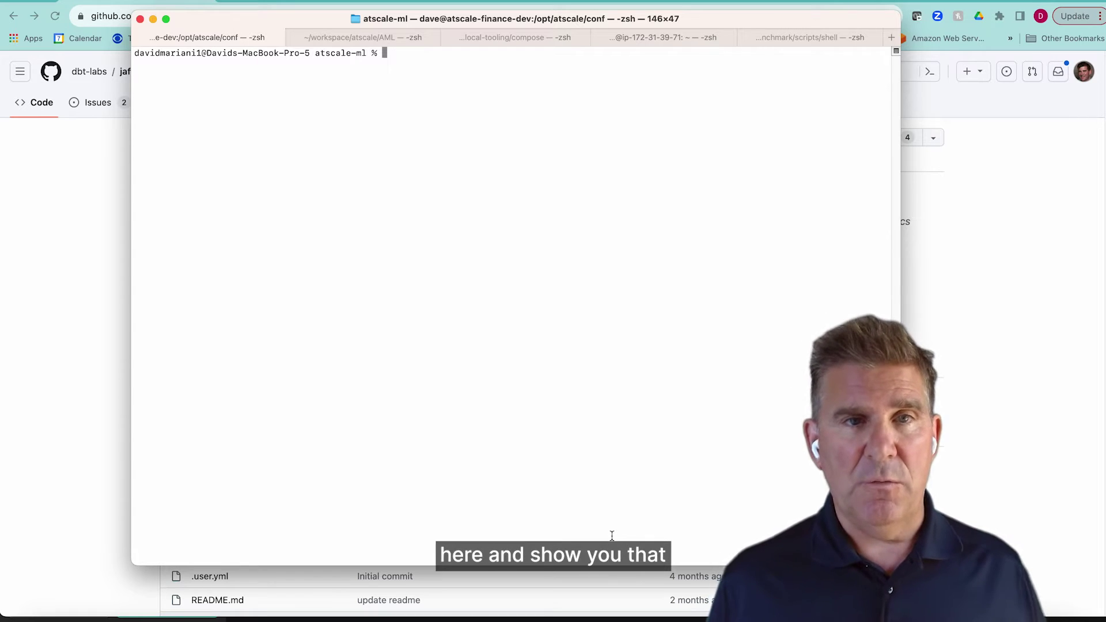
key("Up")
key("Up")
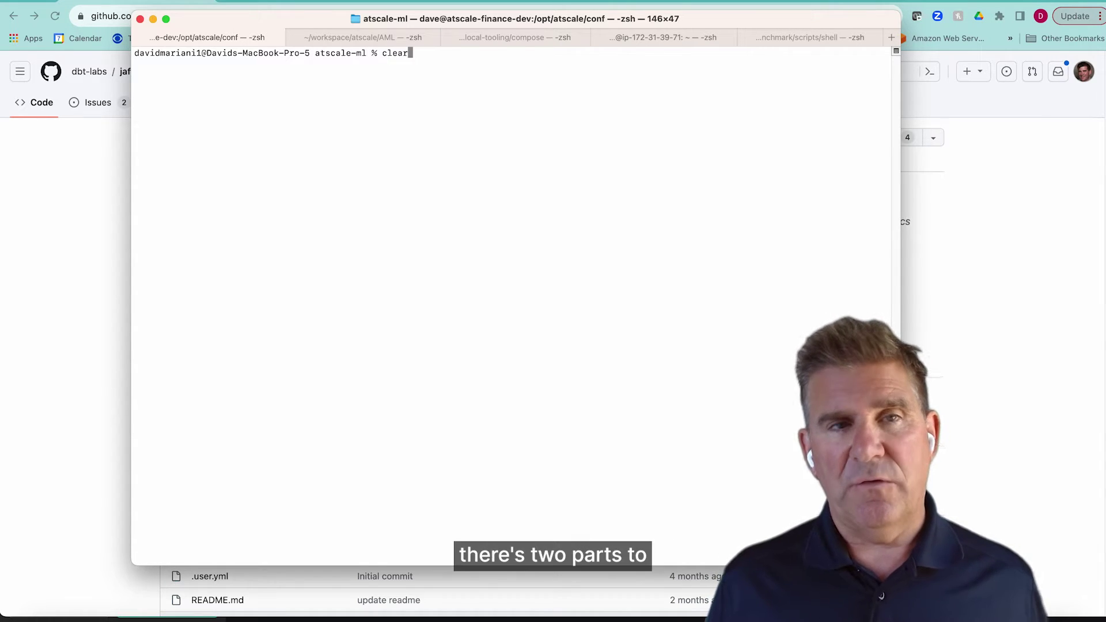
key("Return")
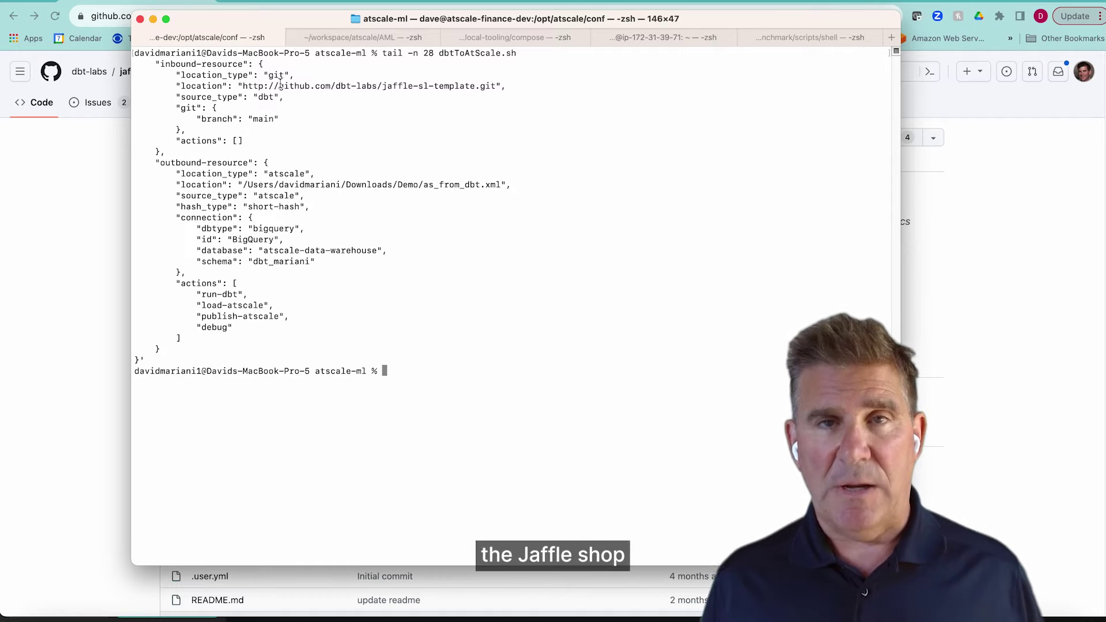
left_click_drag(243, 86, 497, 86)
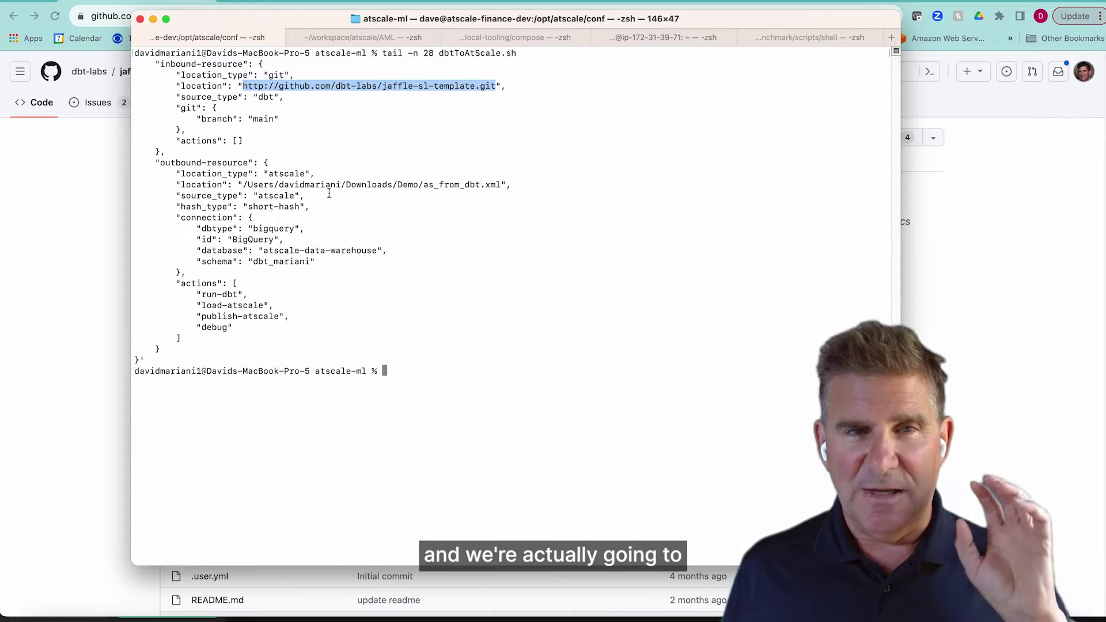
double_click(270, 195)
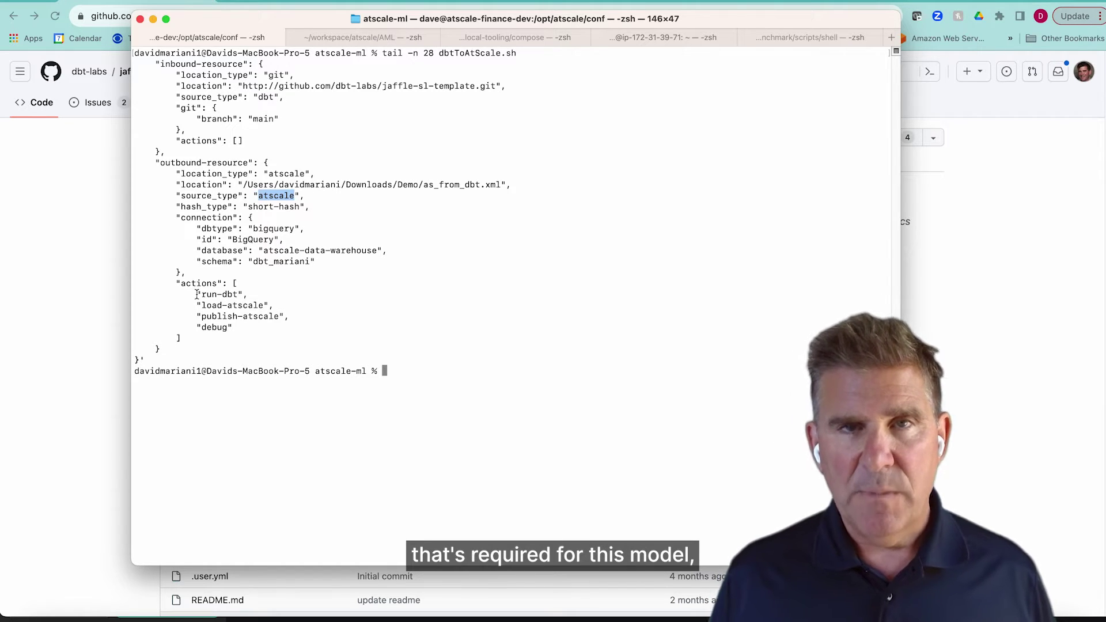
left_click_drag(197, 294, 245, 292)
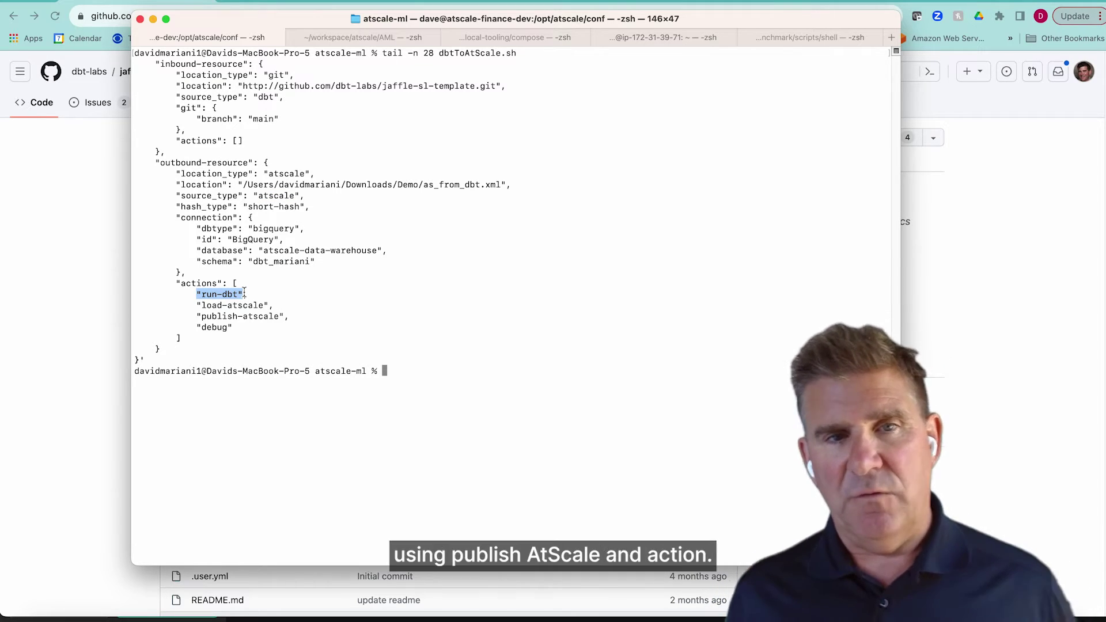
left_click_drag(197, 305, 265, 306)
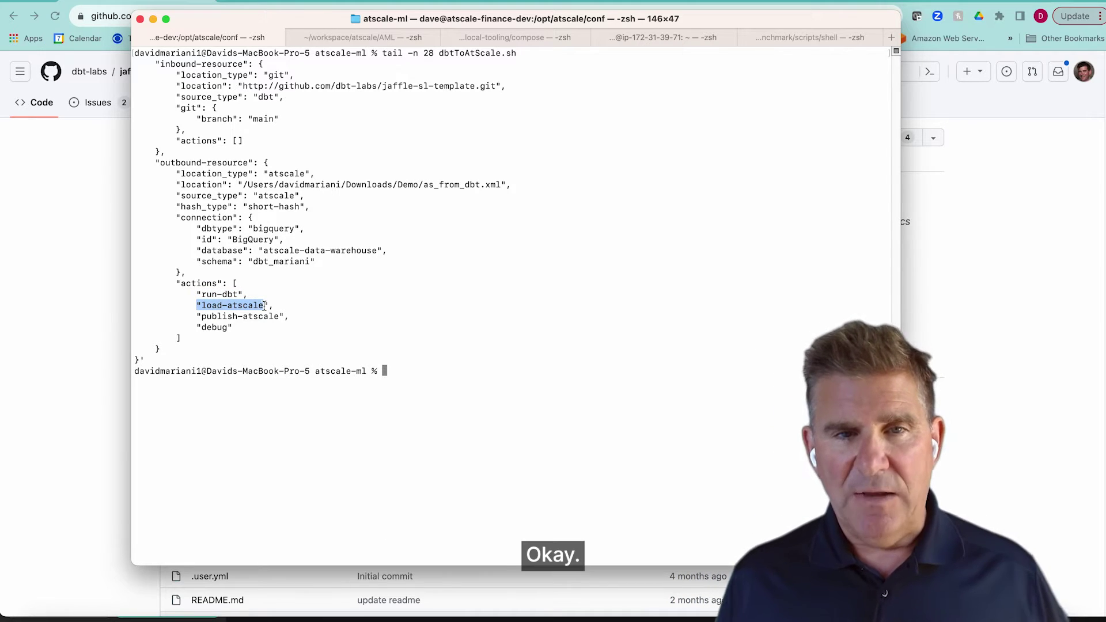
left_click_drag(197, 317, 281, 319)
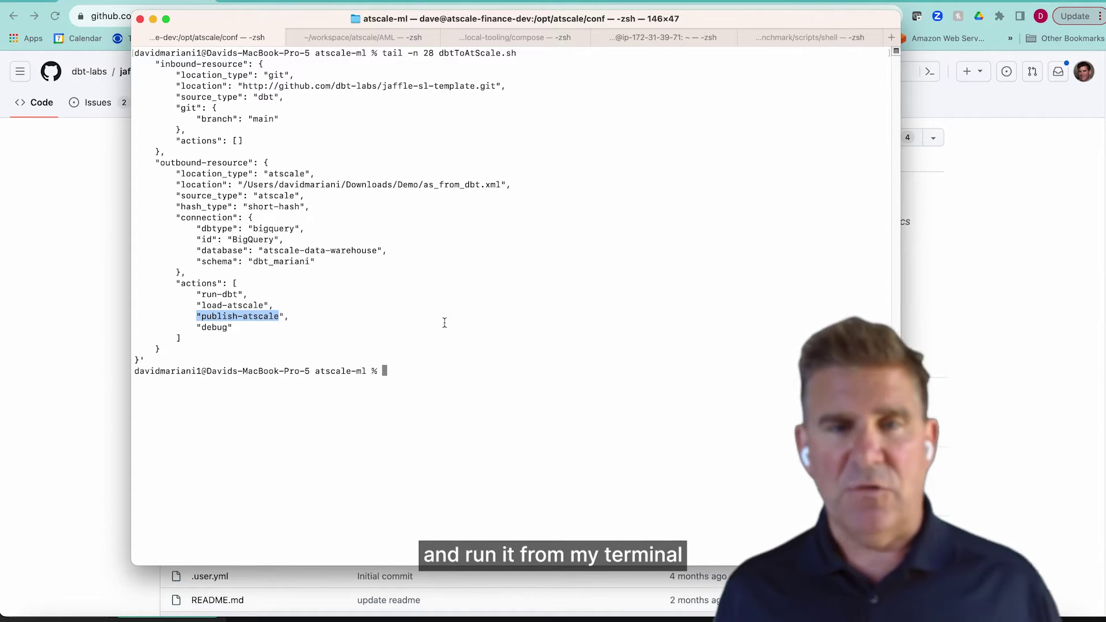
Run ./dbtToAtScale.sh from the prompt, using tab completion for the script name.
key("Up")
key("Up")
key("Down")
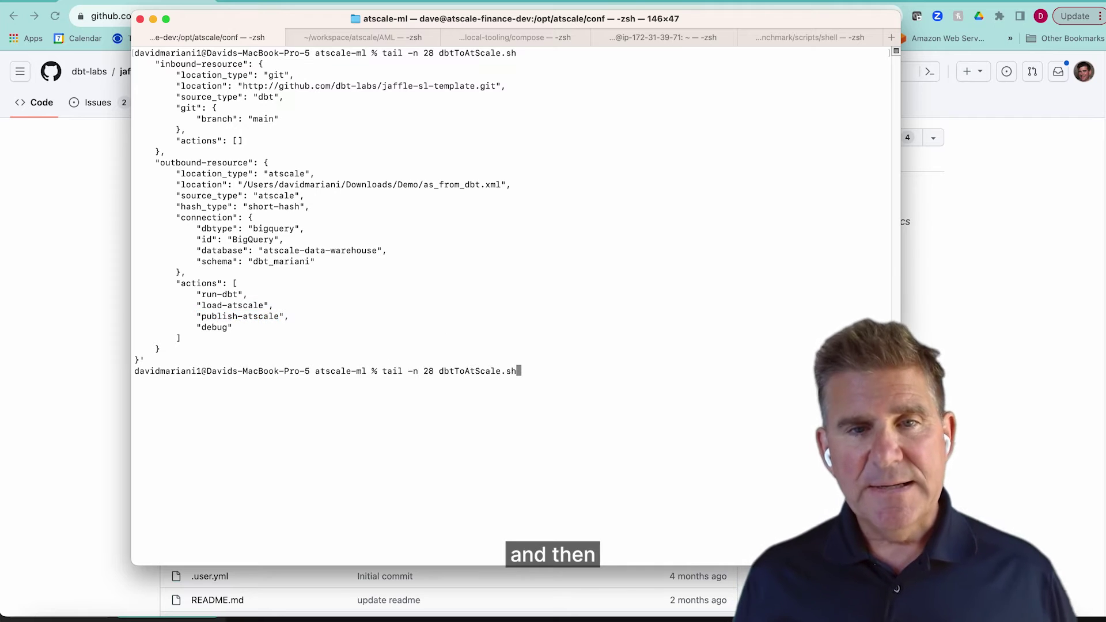
key("Up")
key("BackSpace")
key("BackSpace")
key("BackSpace")
key("BackSpace")
key("BackSpace")
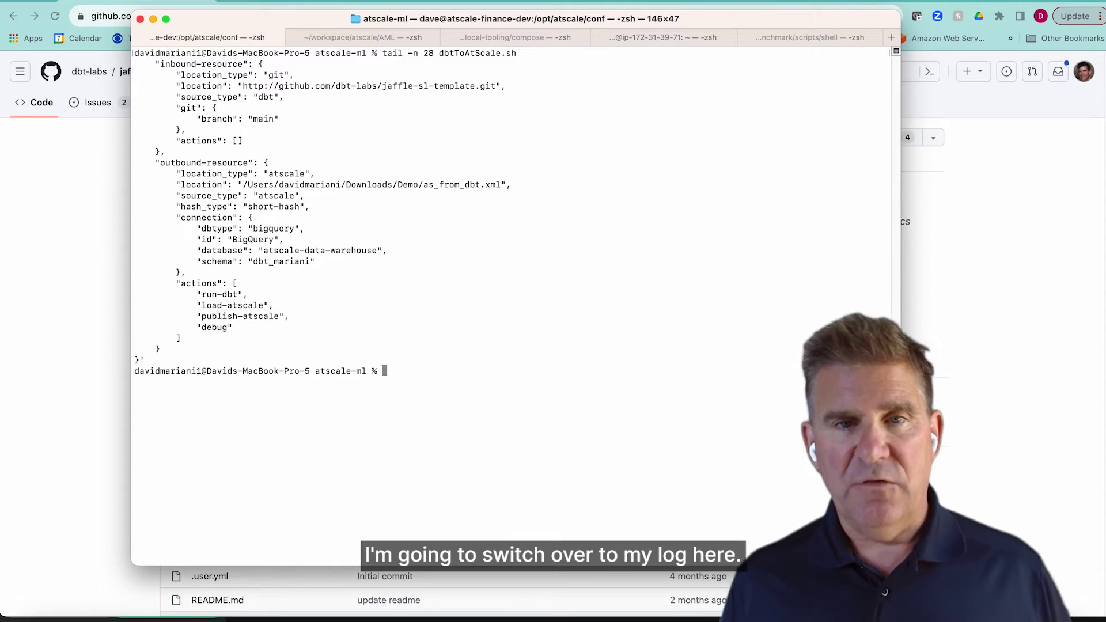
type("./db")
key("Tab")
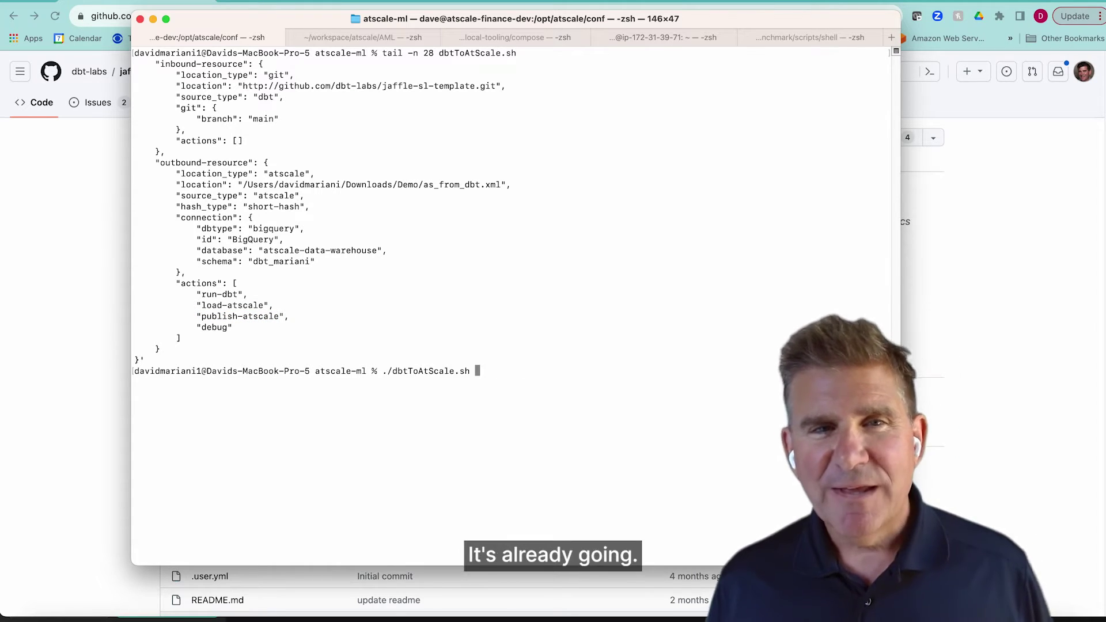
key("Return")
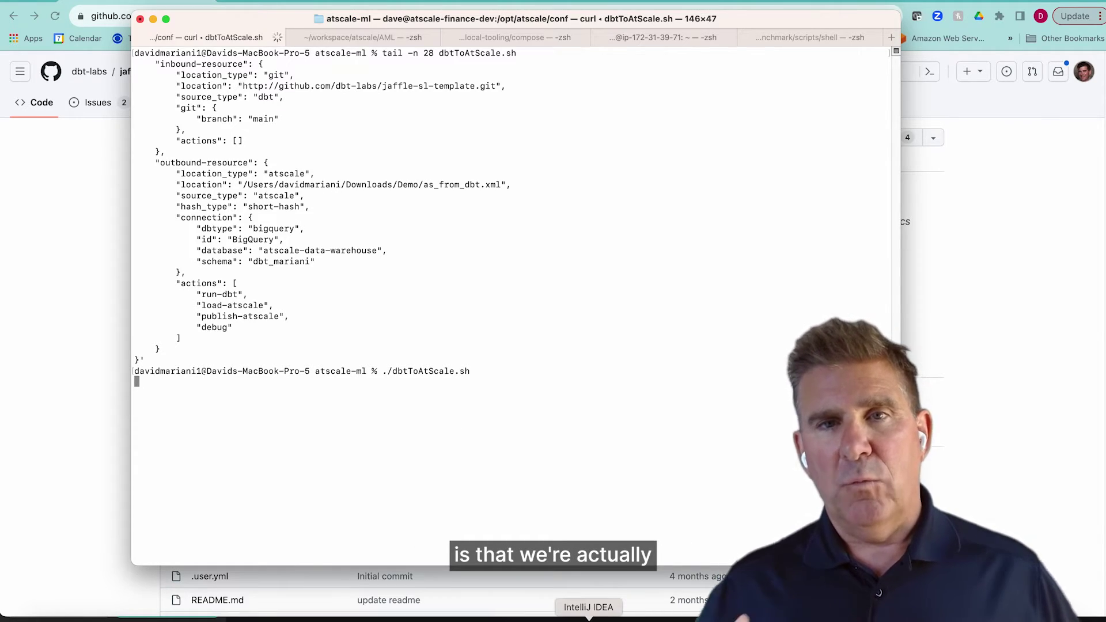
Follow the script's log in the debug console until dbt passes and jaffle_shop publishes.
left_click(576, 618)
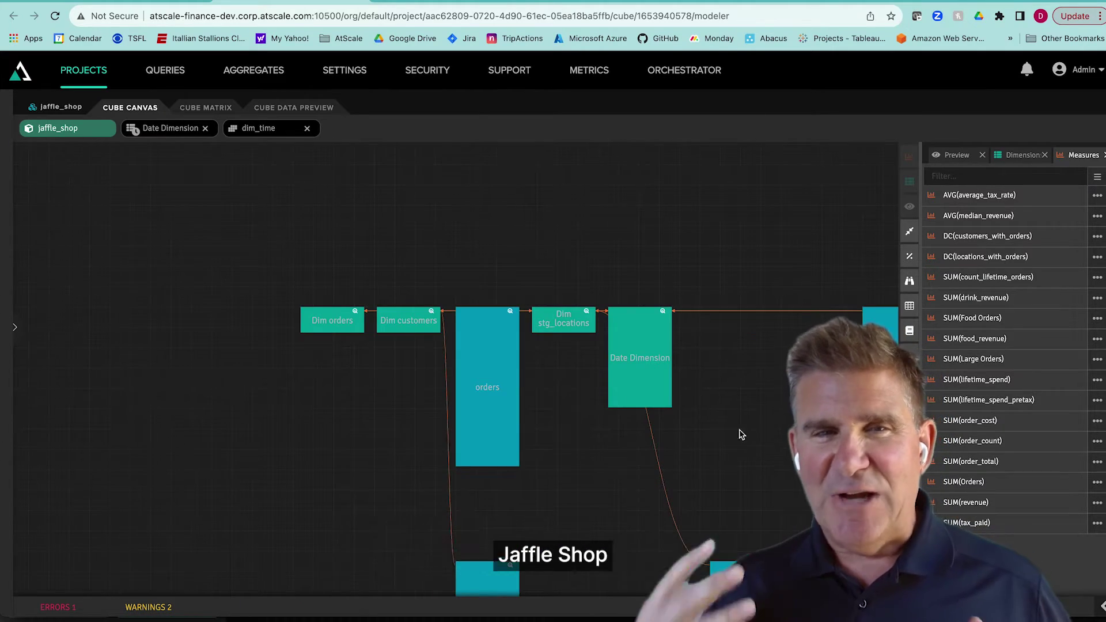
Rearrange the order_items, stg_locations, customers, stg_products and orders datasets on the cube canvas.
left_click_drag(723, 347, 609, 355)
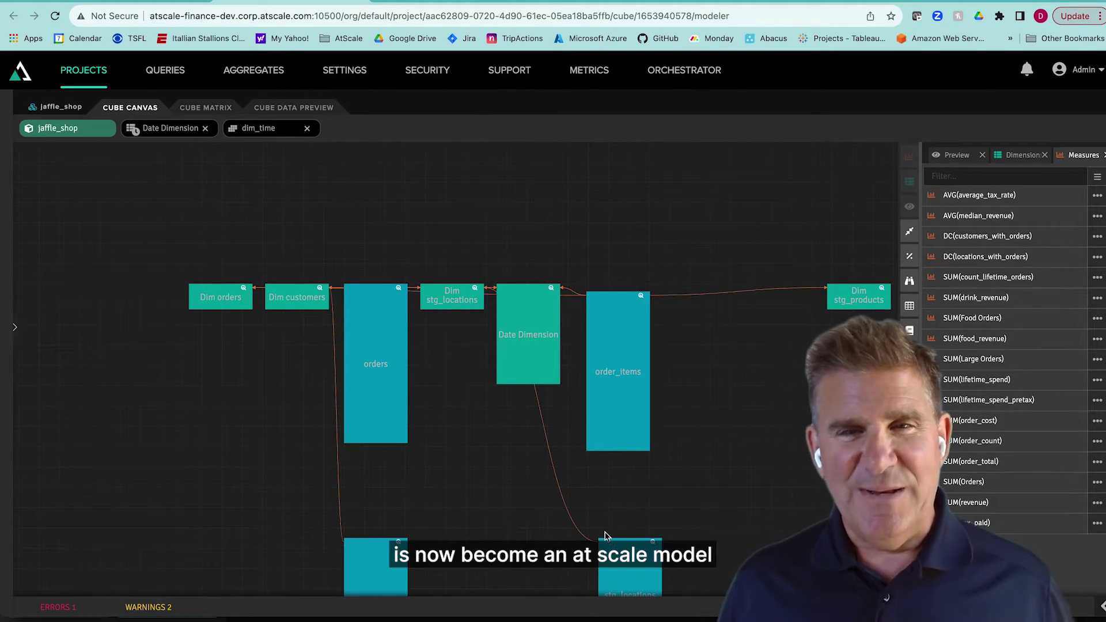
left_click_drag(605, 535, 693, 305)
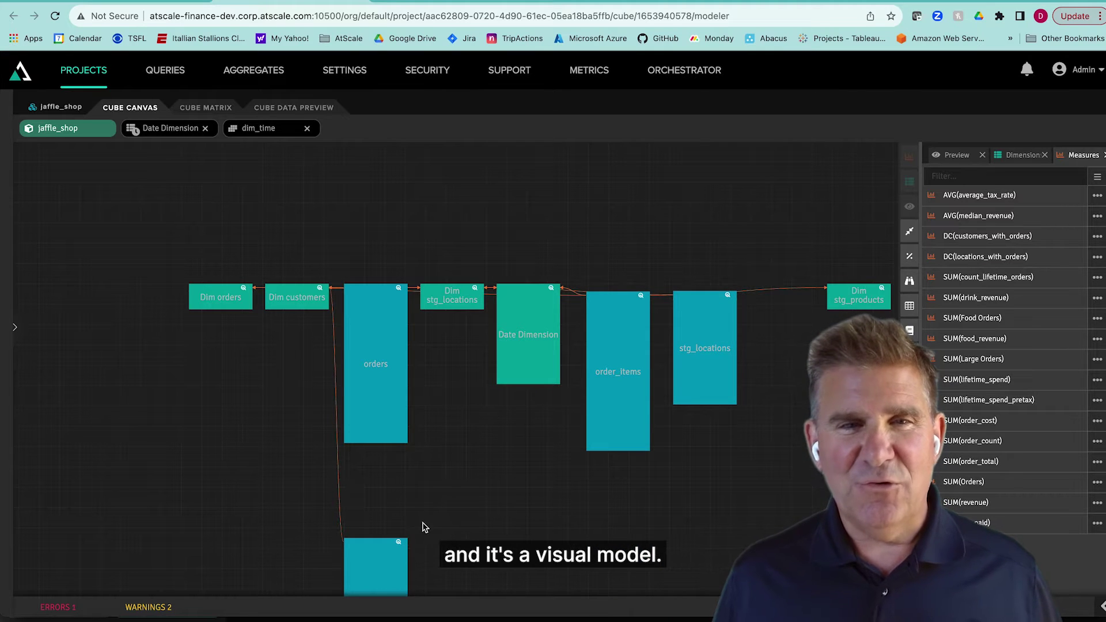
left_click_drag(375, 562, 783, 313)
left_click_drag(716, 324, 716, 312)
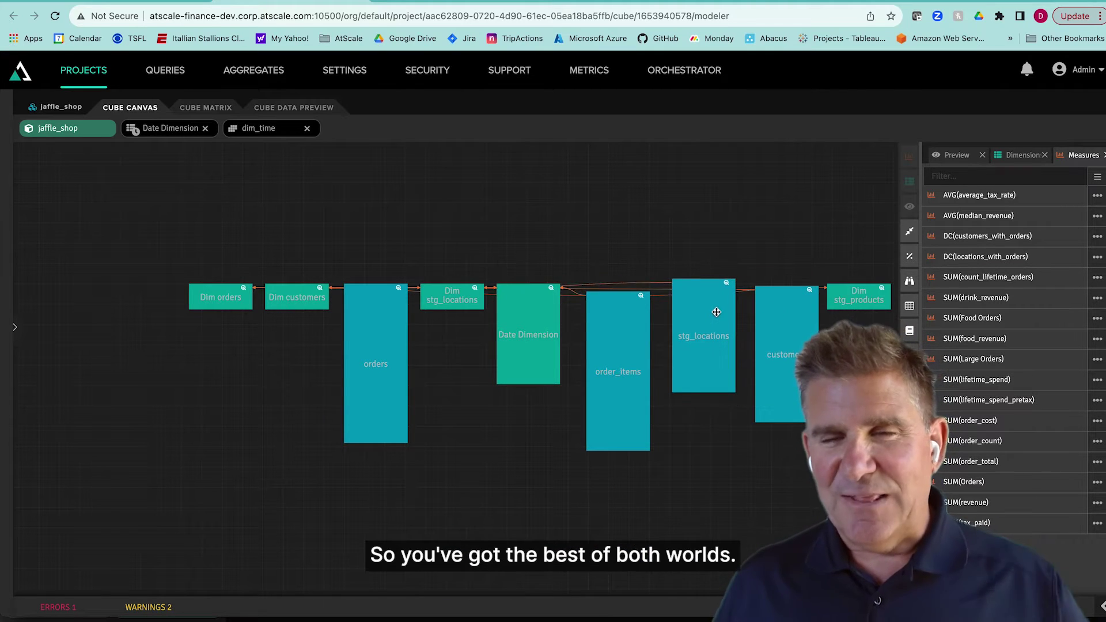
left_click_drag(627, 332, 631, 322)
left_click_drag(847, 297, 427, 353)
left_click_drag(299, 304, 460, 391)
left_click_drag(225, 301, 451, 433)
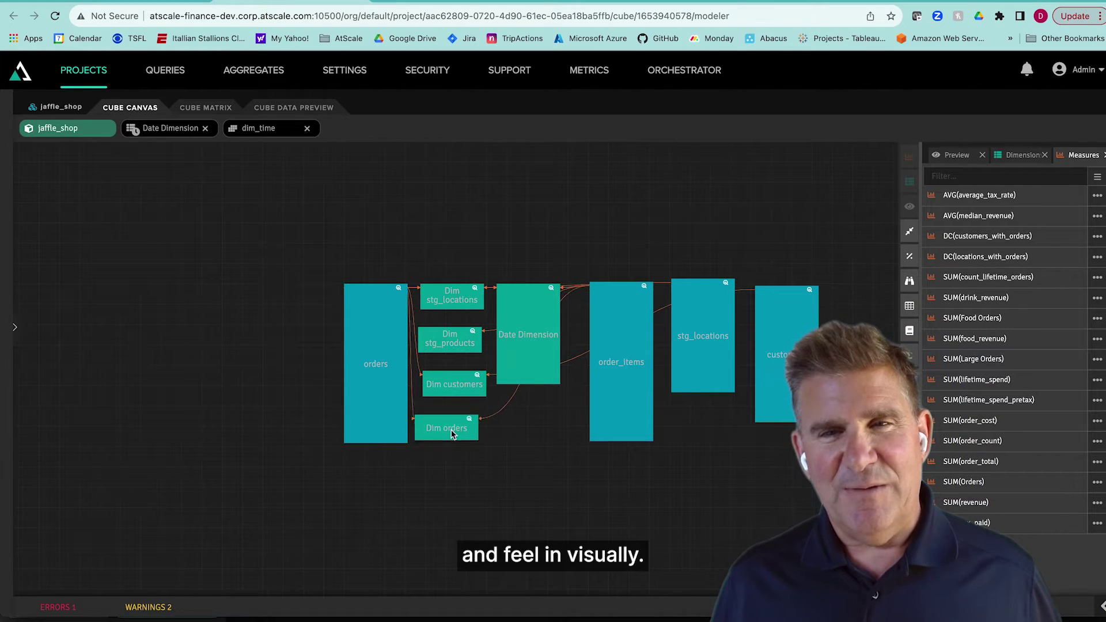
scroll(593, 475, "up", 3)
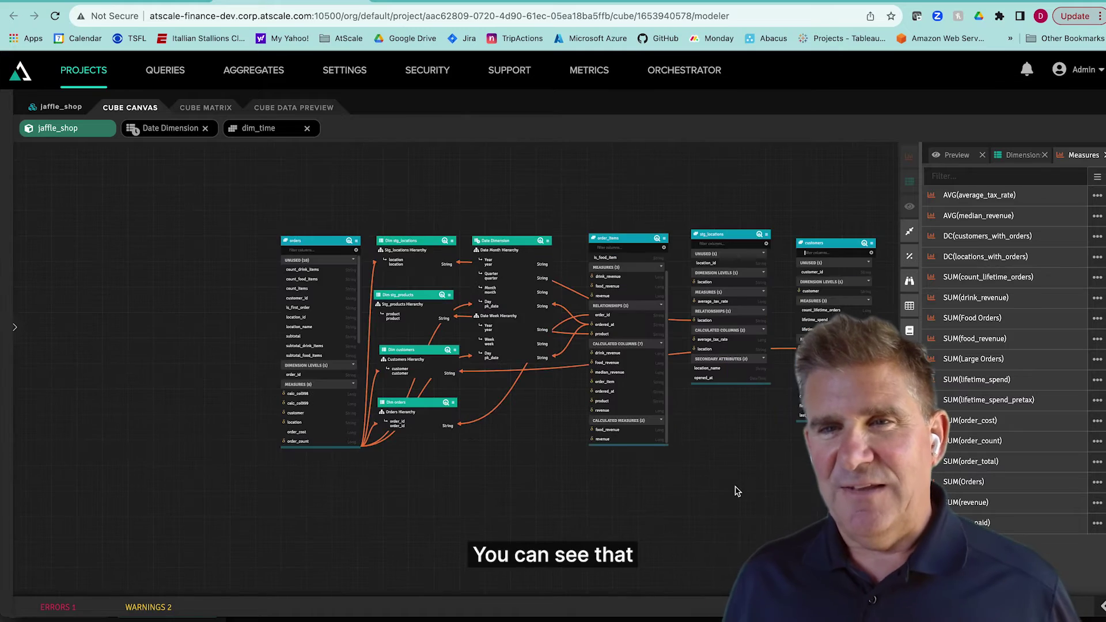
scroll(623, 495, "up", 3)
scroll(613, 471, "down", 5)
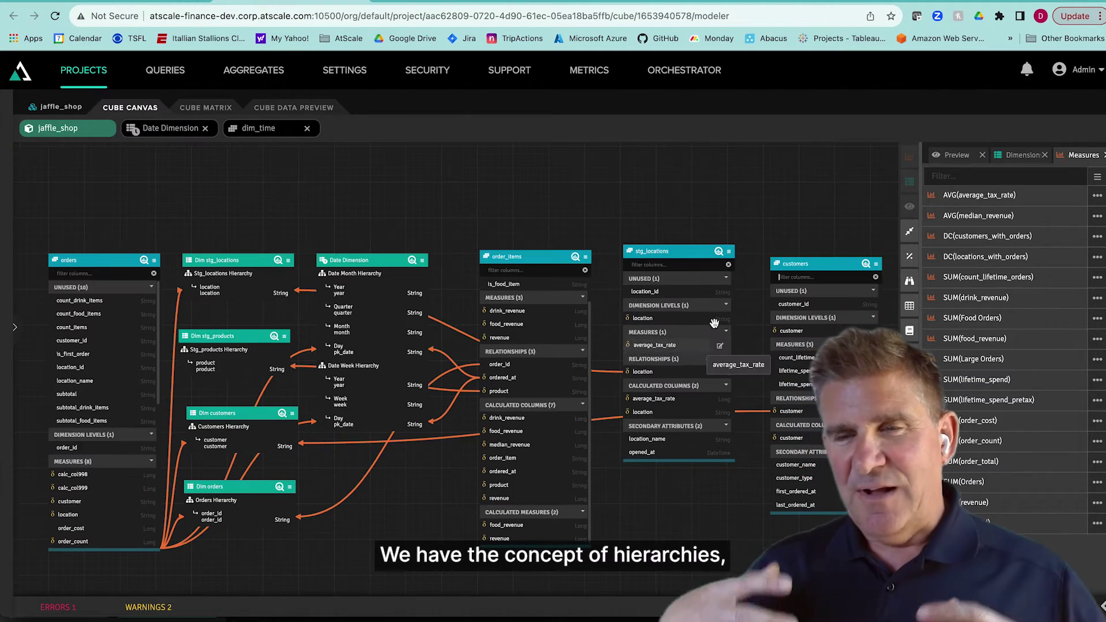
Show the Preview panel, expanding Customers and its hierarchy level, then collapsing it.
left_click(951, 155)
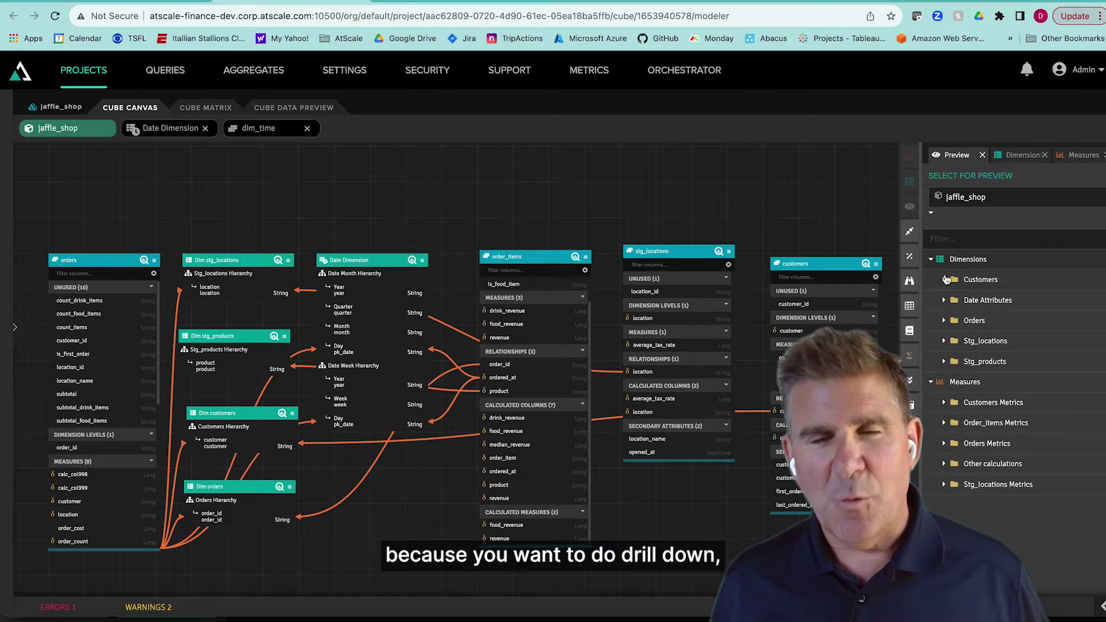
left_click(944, 281)
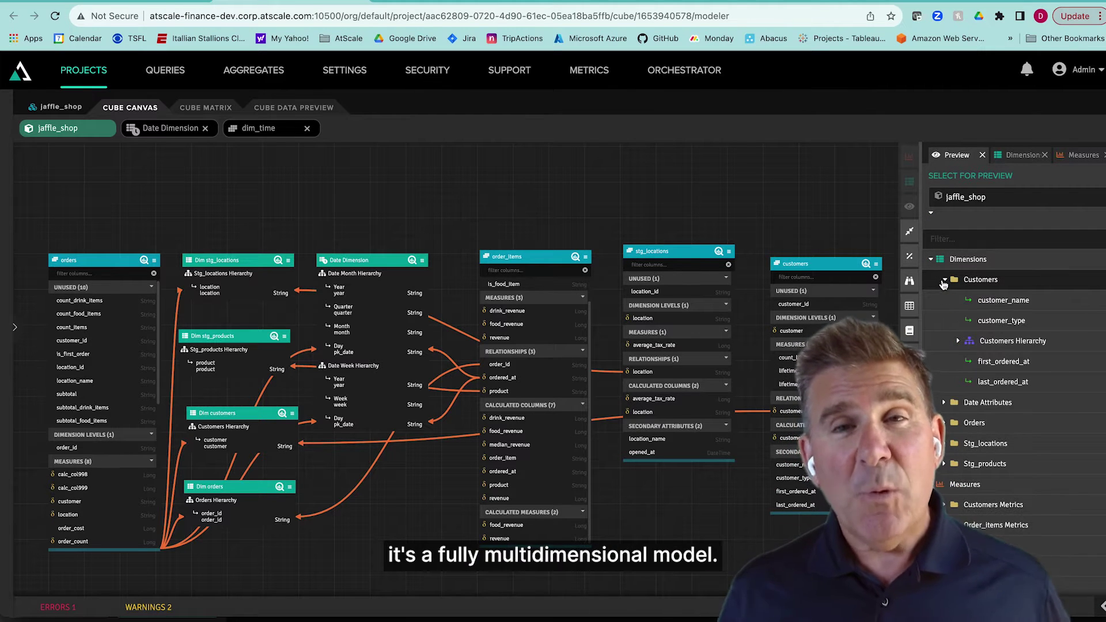
left_click(958, 341)
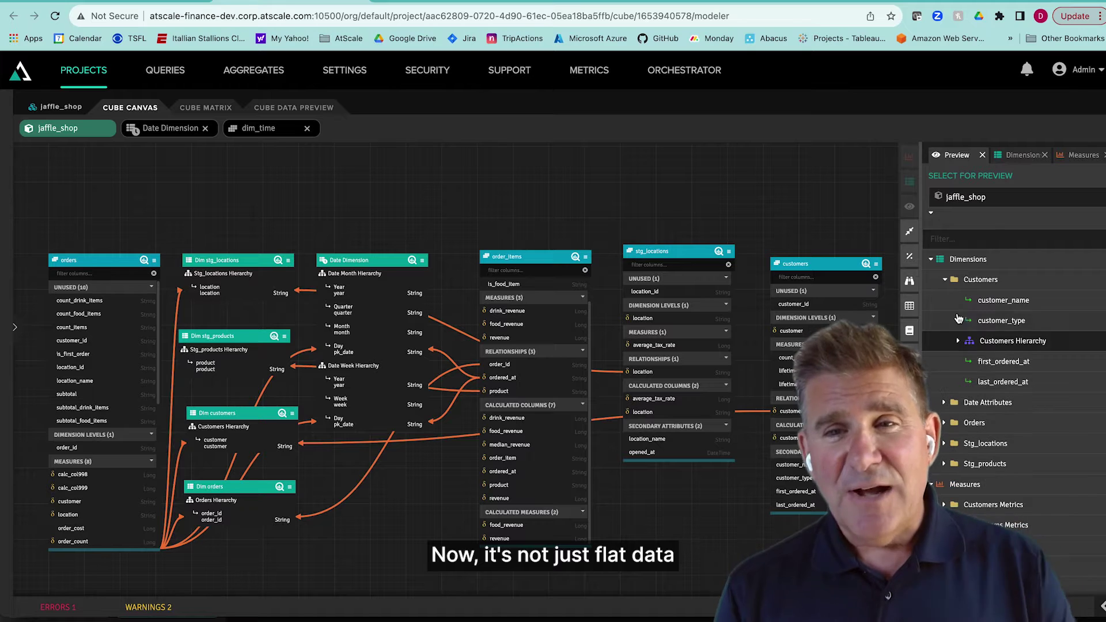
left_click(945, 280)
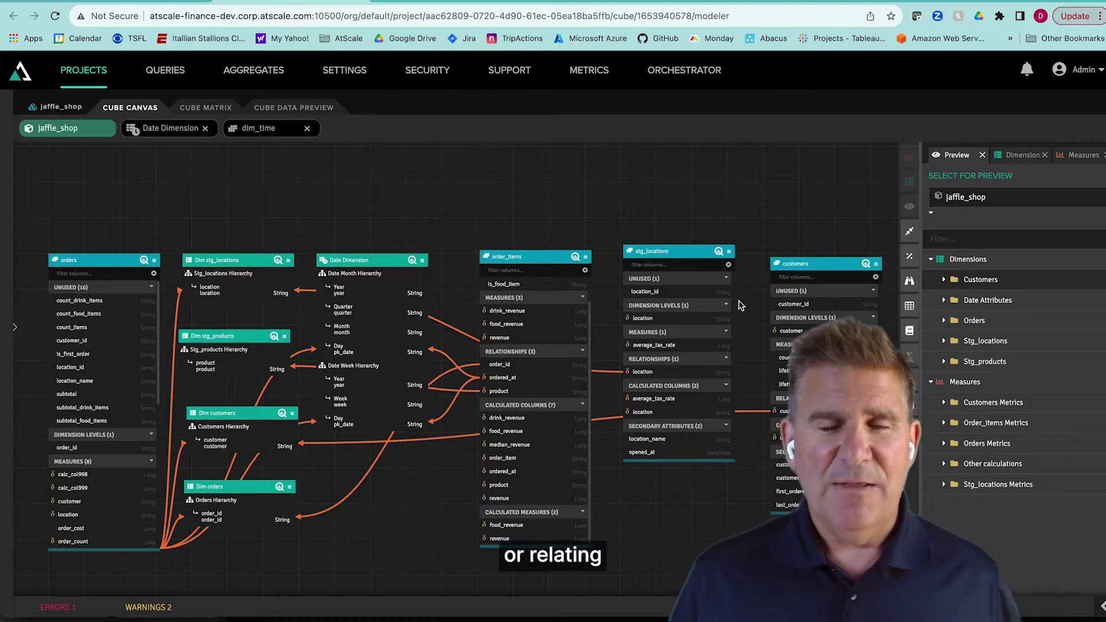
Inspect the stg_locations relationship without changes, then return to the jaffle_shop project overview.
left_click(461, 334)
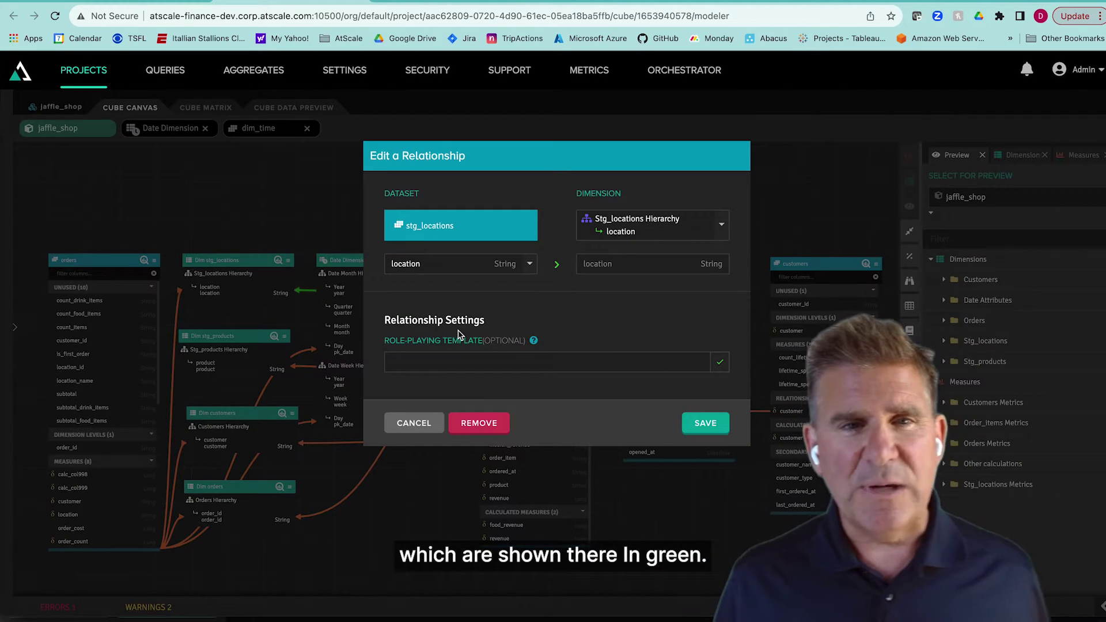
left_click(410, 424)
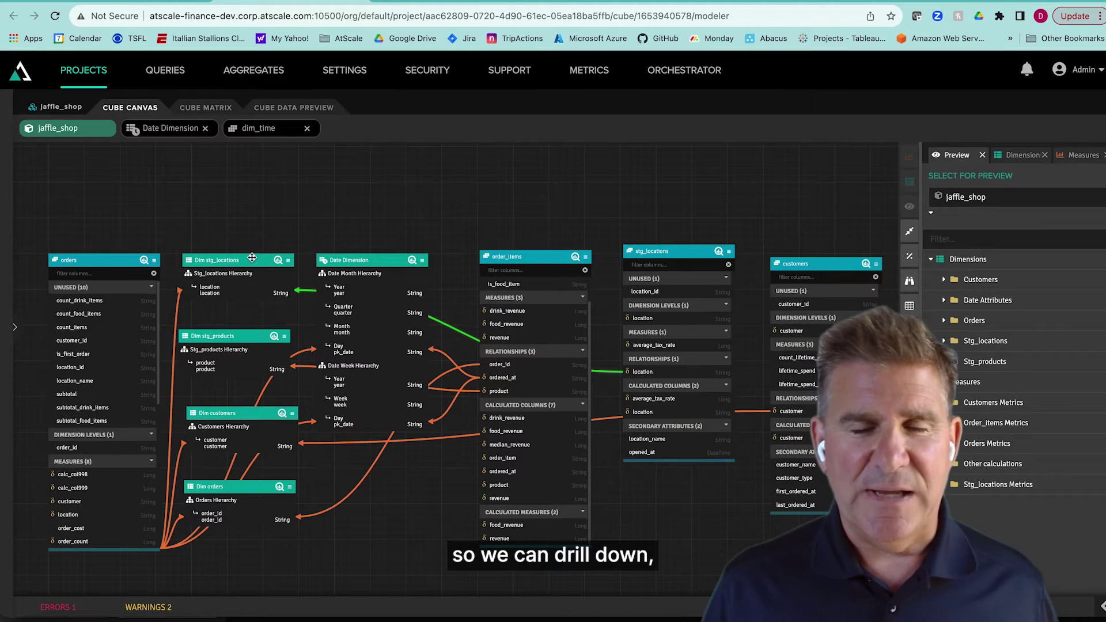
scroll(322, 322, "up", 3)
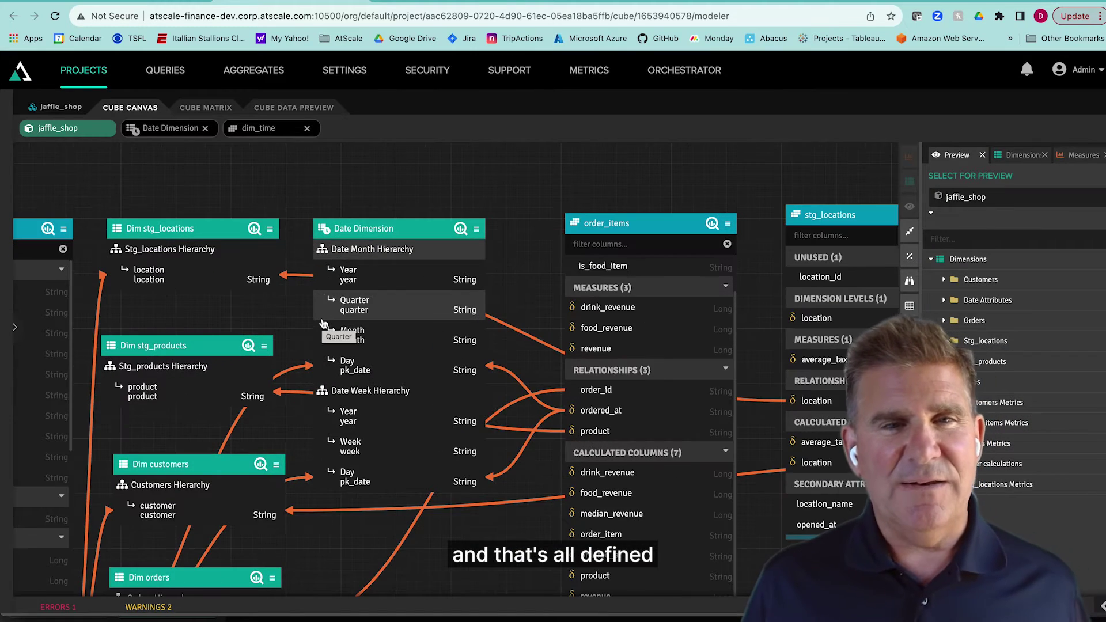
scroll(323, 322, "down", 3)
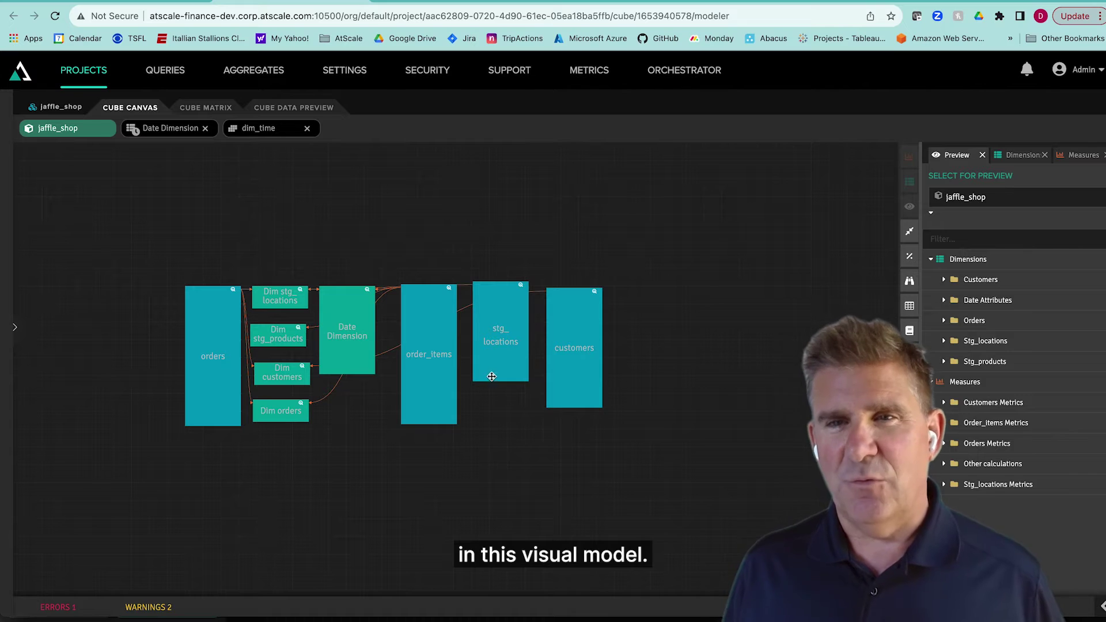
scroll(573, 371, "up", 3)
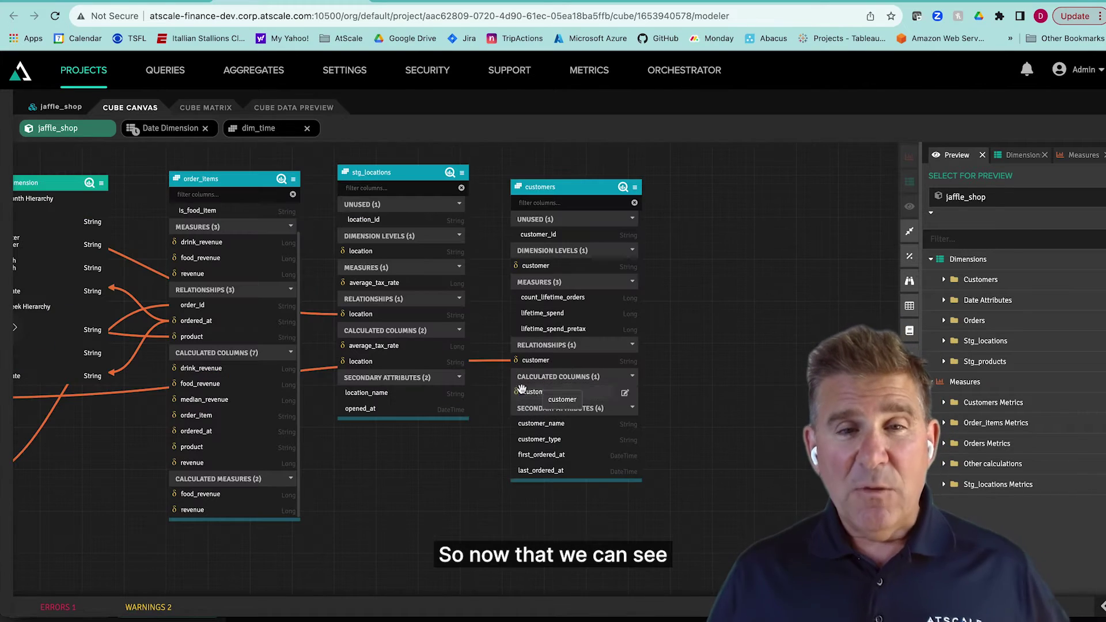
scroll(671, 472, "down", 5)
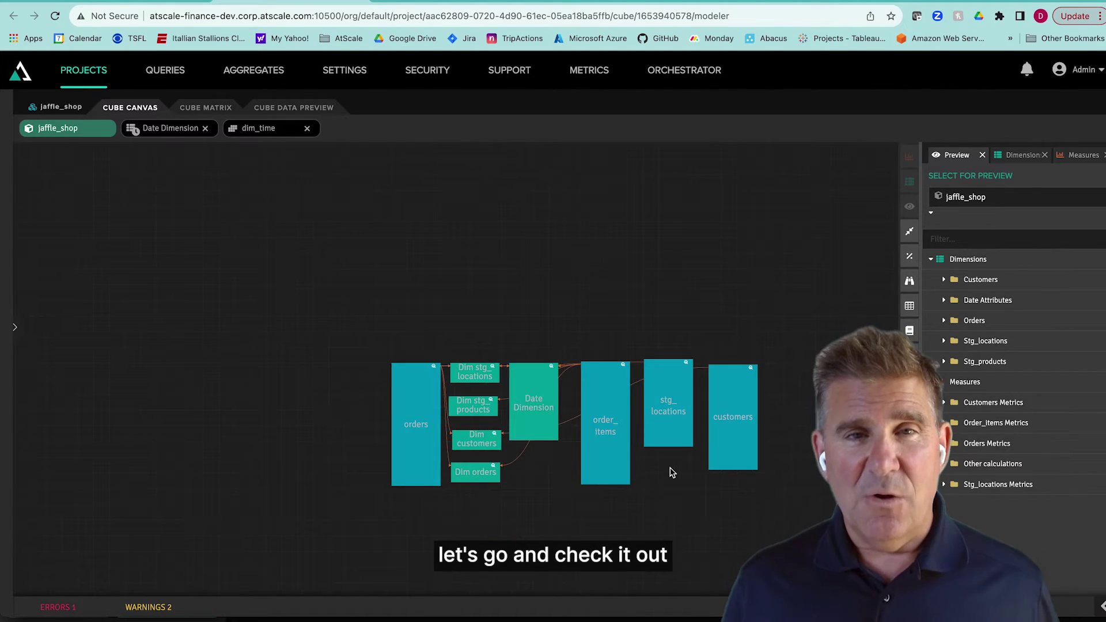
scroll(671, 472, "up", 3)
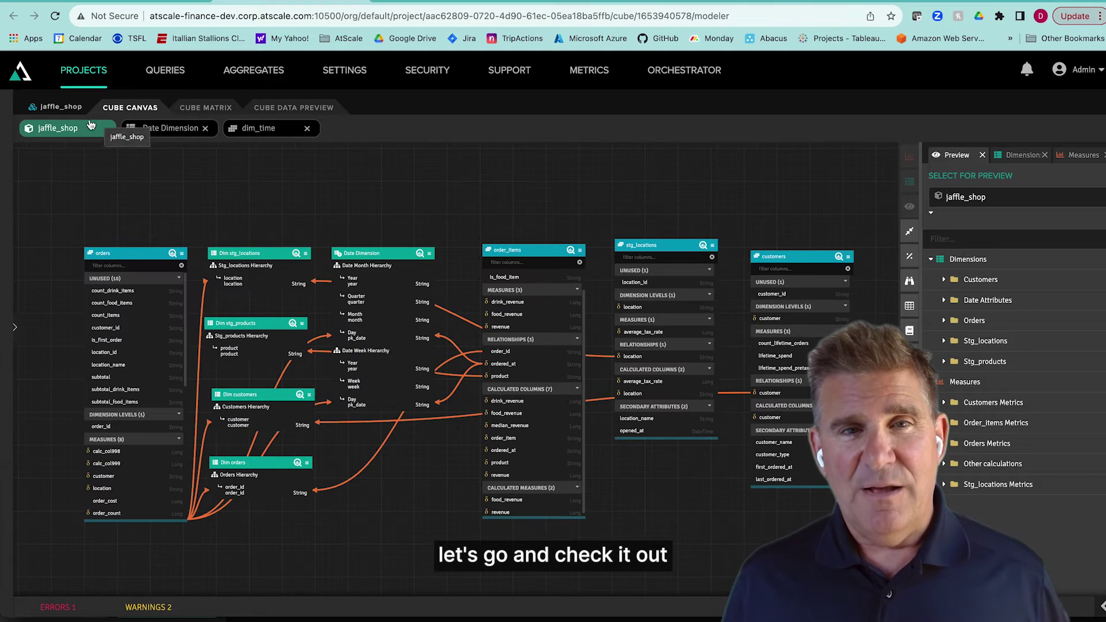
left_click(68, 108)
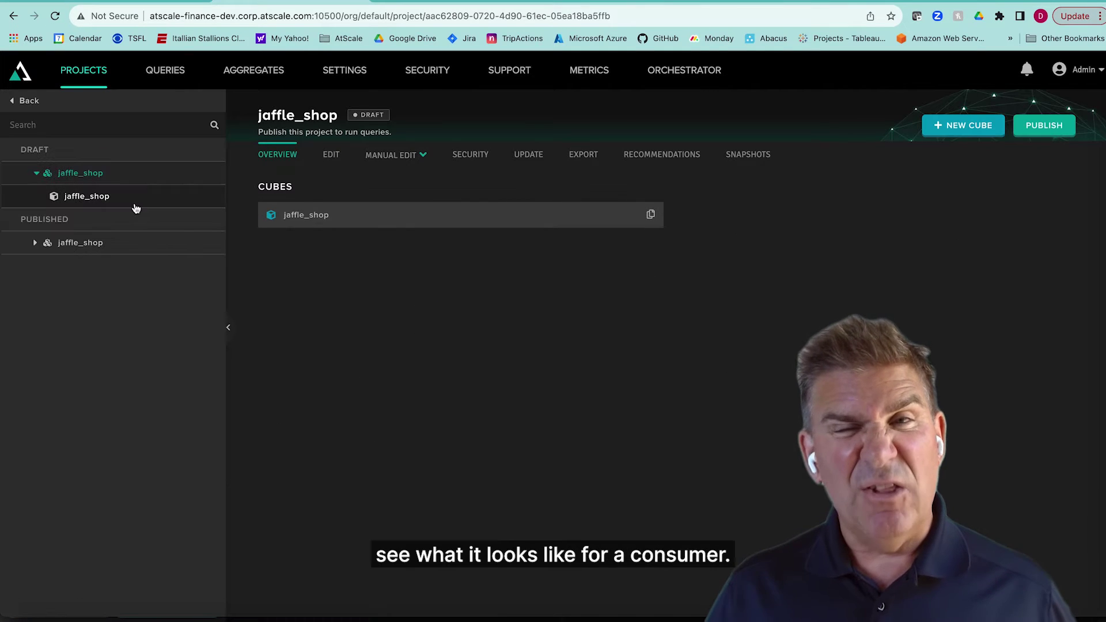
Download the jaffle_shop.tds file from the published cube's Tableau connection option.
left_click(91, 266)
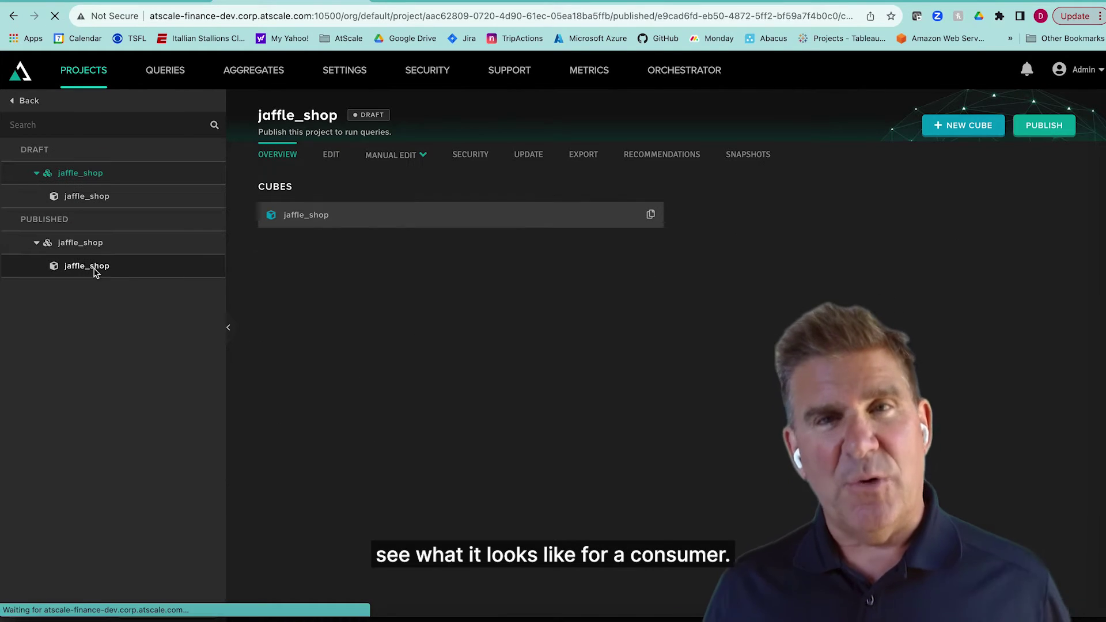
left_click(394, 159)
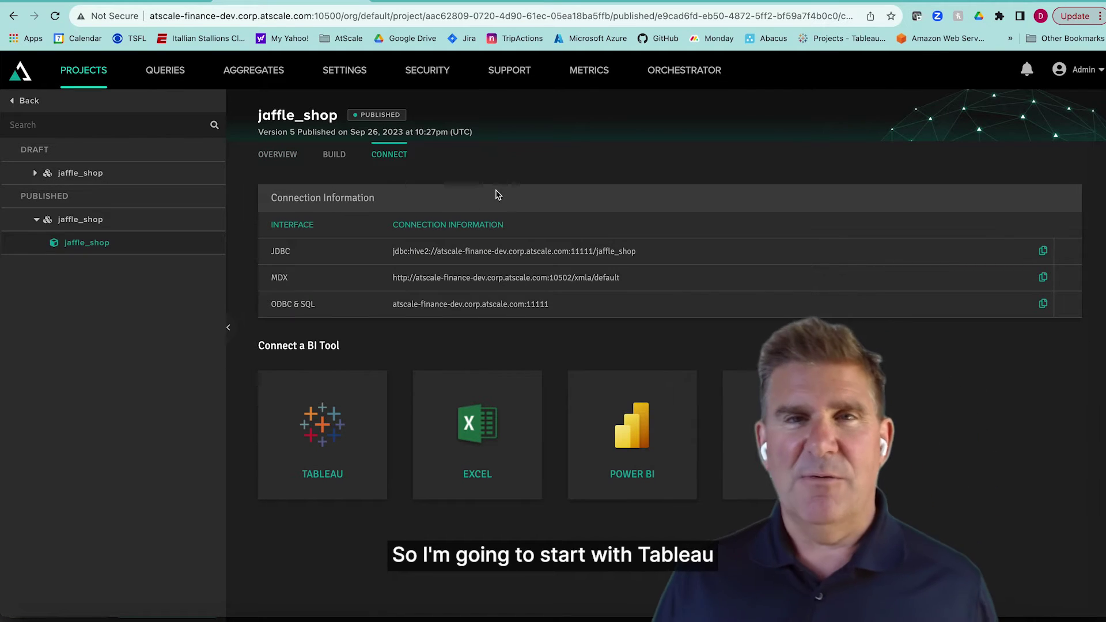
left_click(343, 370)
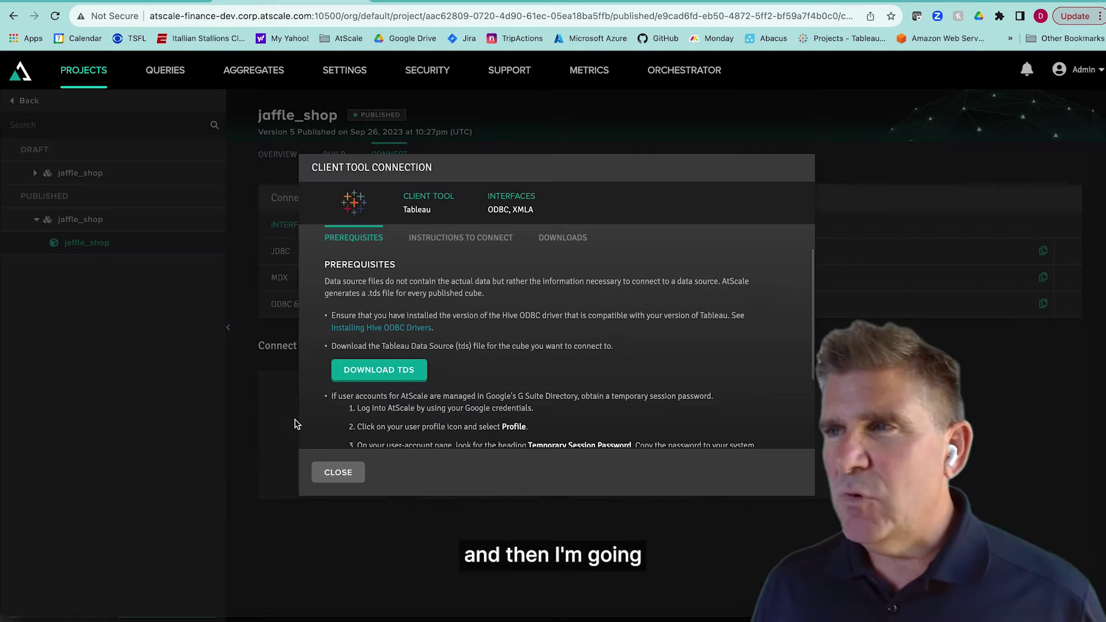
left_click(374, 371)
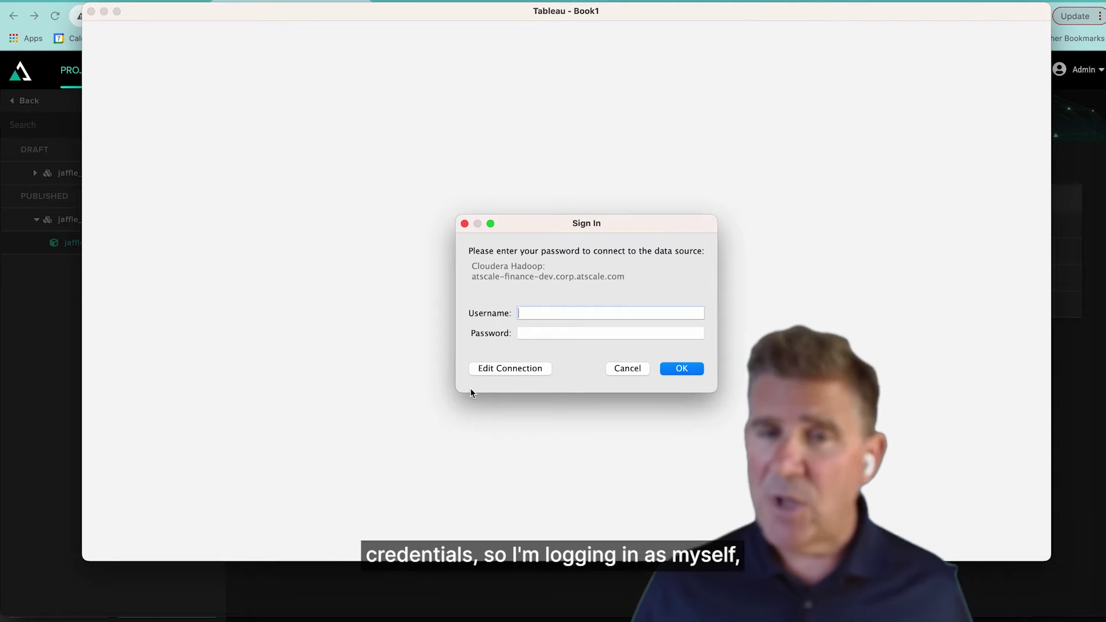
Sign in to the AtScale data source in Tableau with the account username and password.
type("david")
key("Tab")
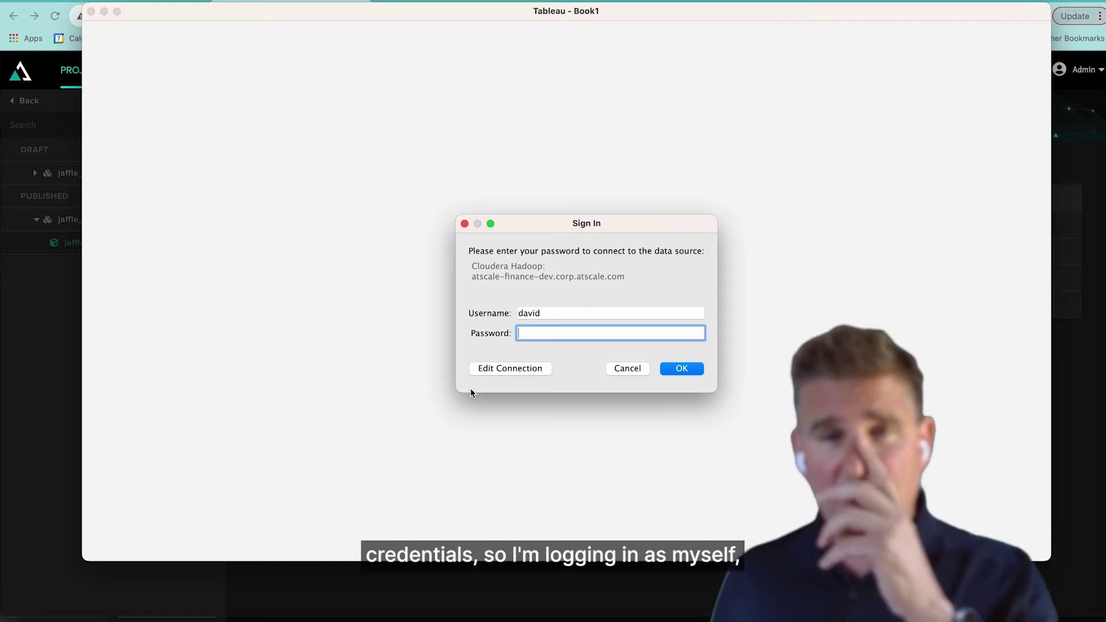
type("•••••••••")
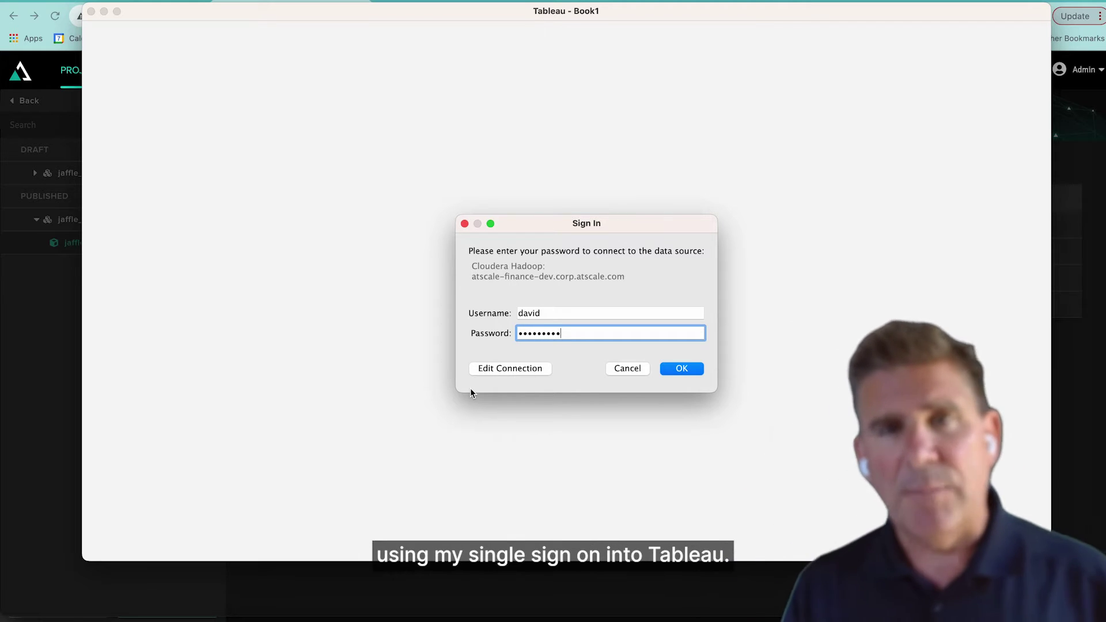
left_click(681, 368)
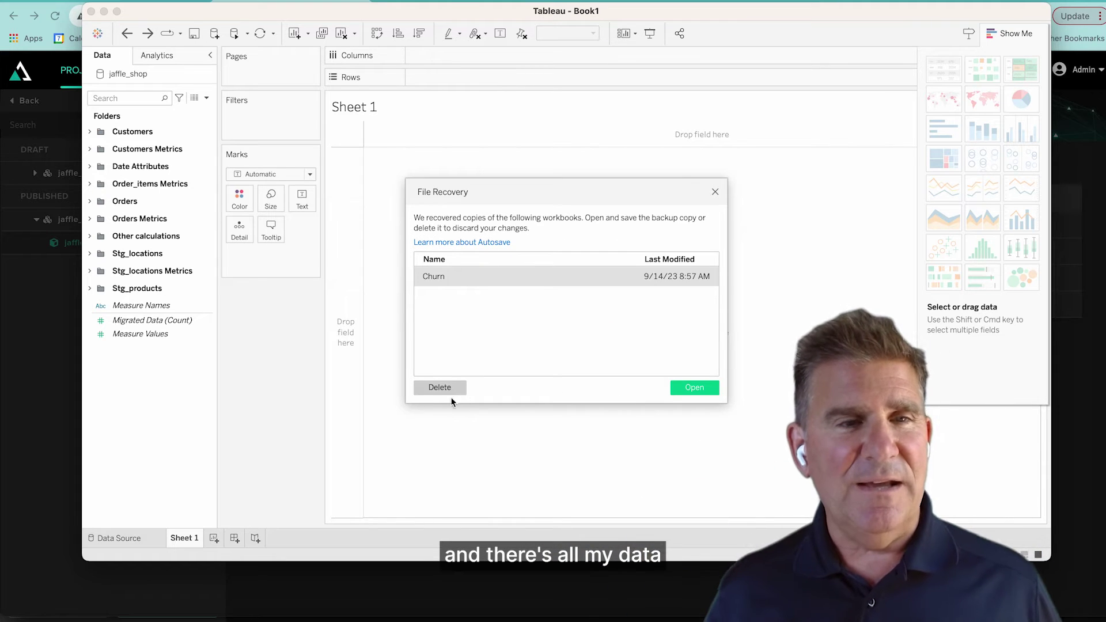
Dismiss the file recovery prompt, enlarge the Tableau window and peek into the Orders folder.
left_click(445, 389)
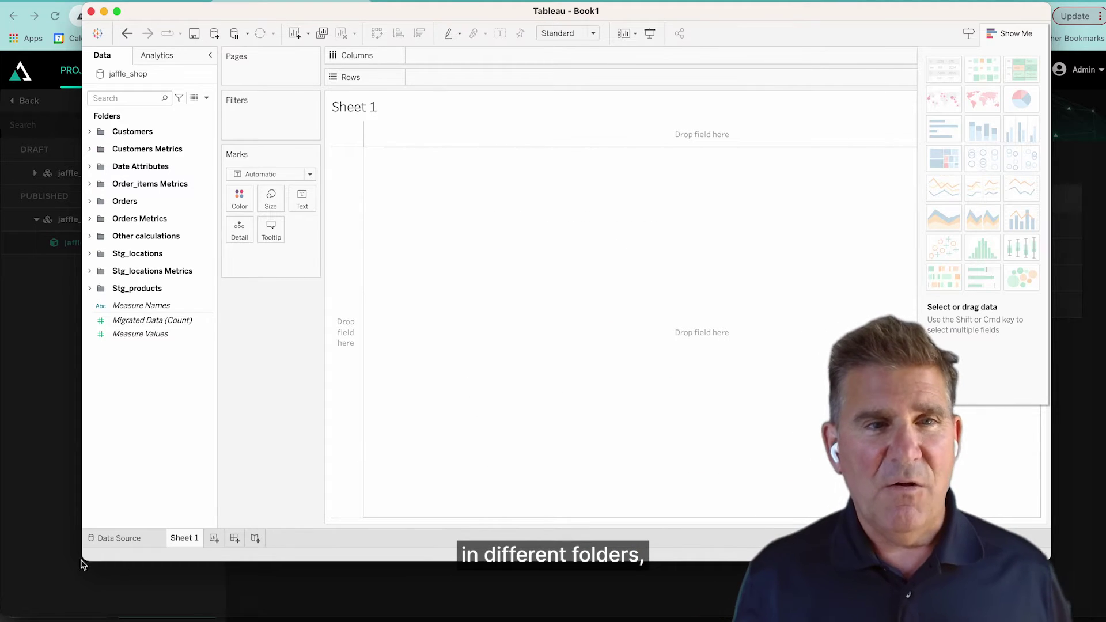
left_click_drag(83, 565, 43, 621)
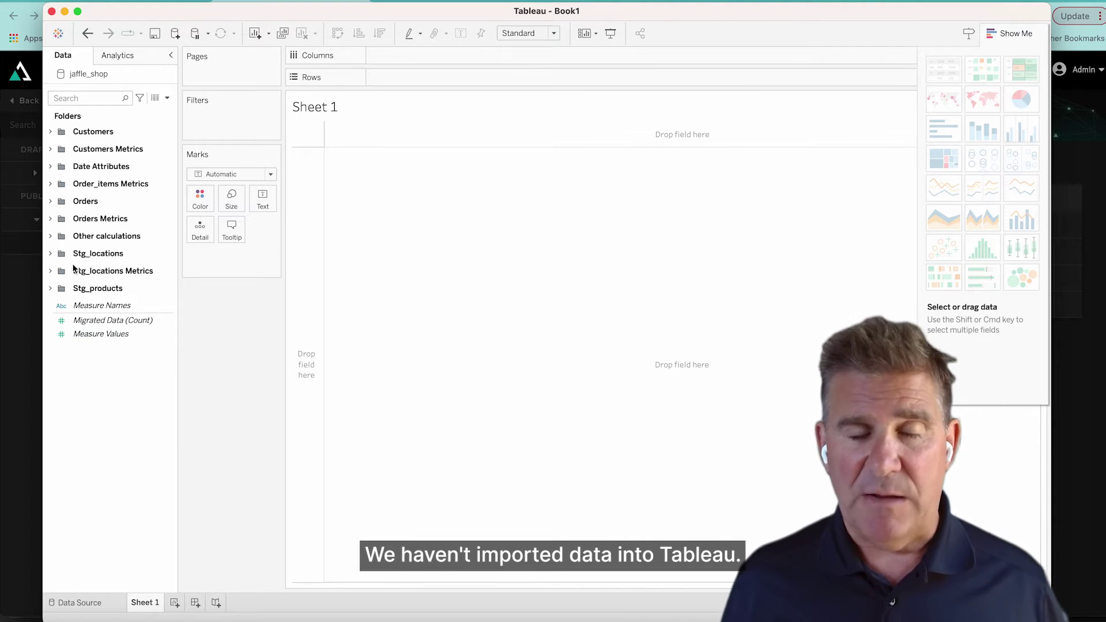
left_click(50, 202)
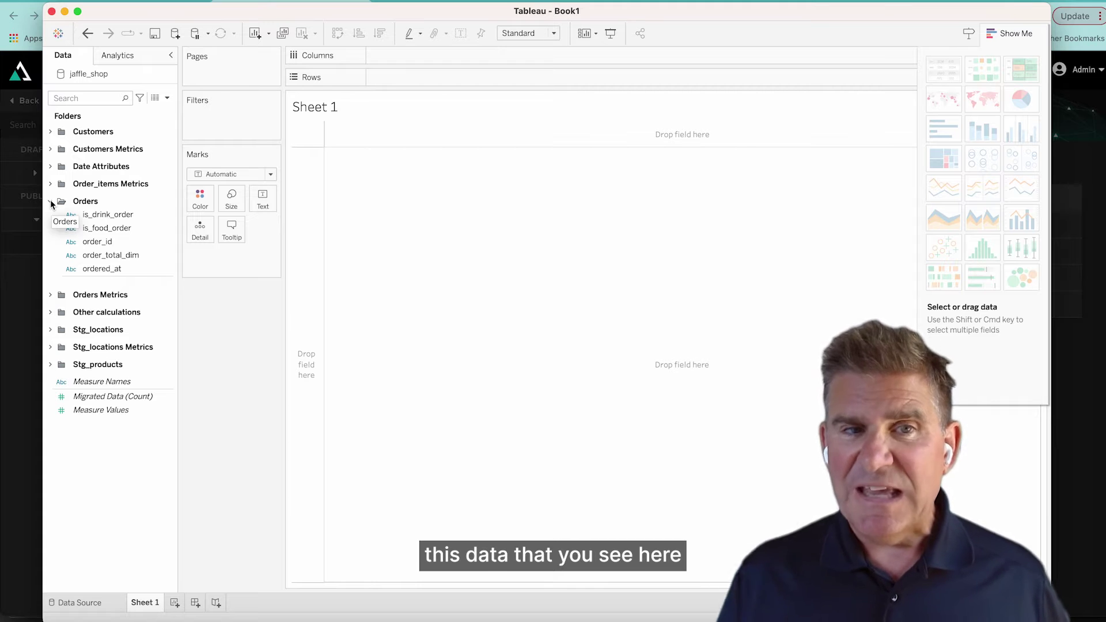
left_click(50, 202)
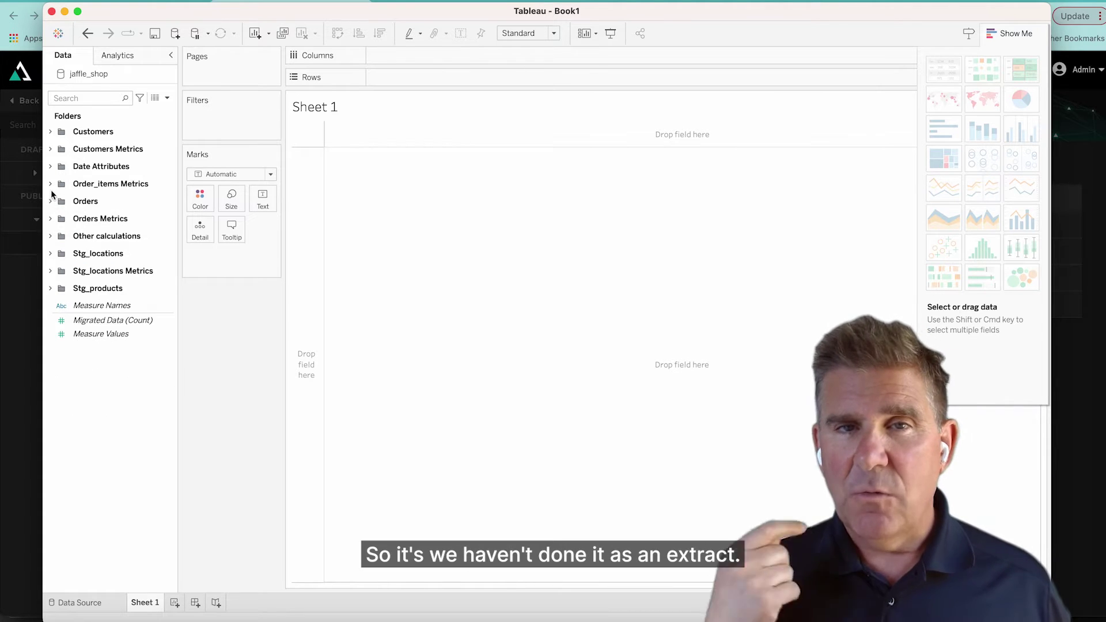
Expand Order_items Metrics and Orders Metrics, then chart order_count as a single bar.
left_click(50, 185)
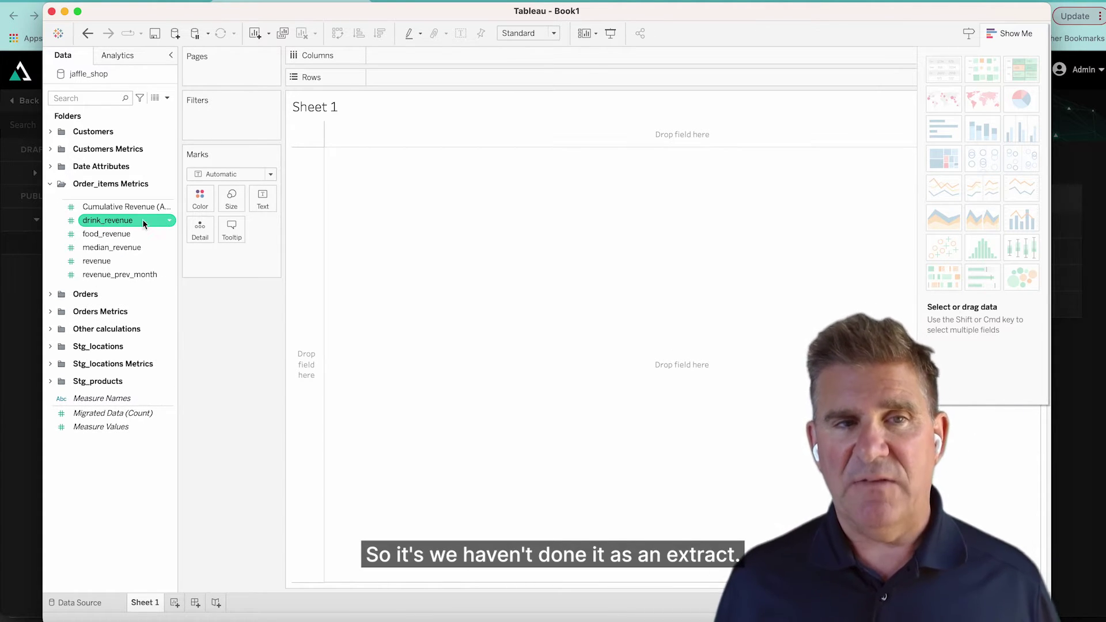
left_click(147, 205)
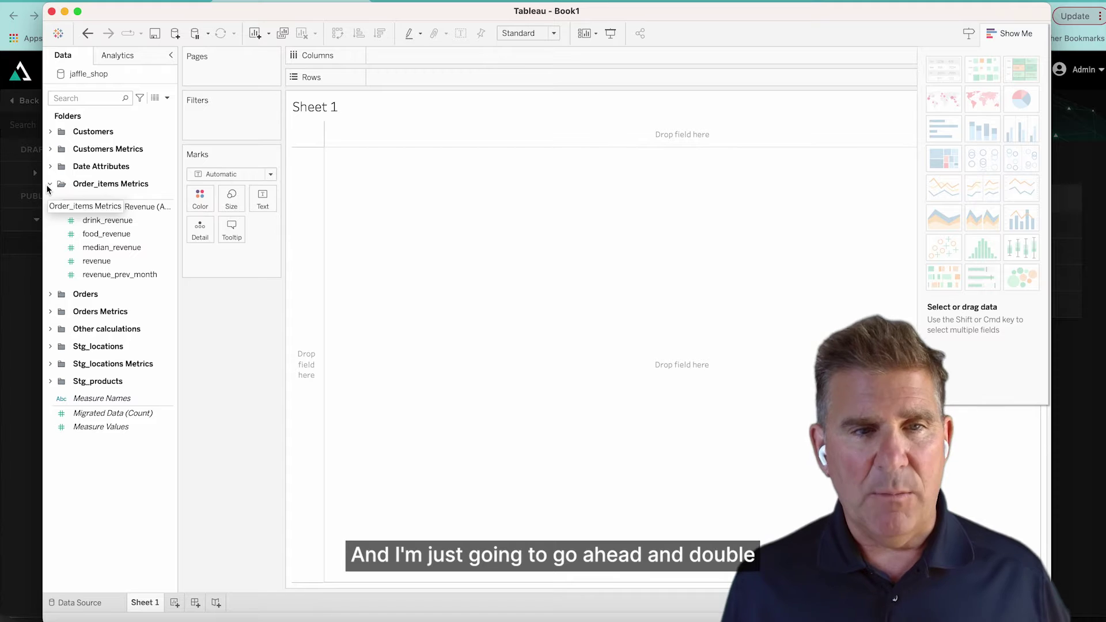
left_click(50, 311)
left_click(166, 348)
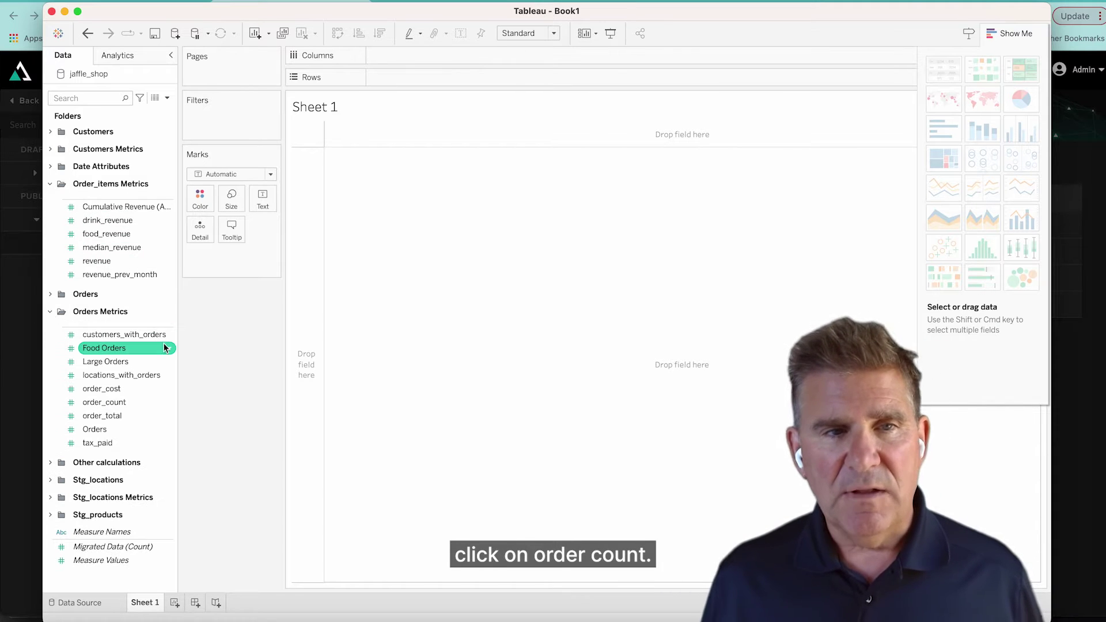
left_click(142, 337)
left_click(130, 362)
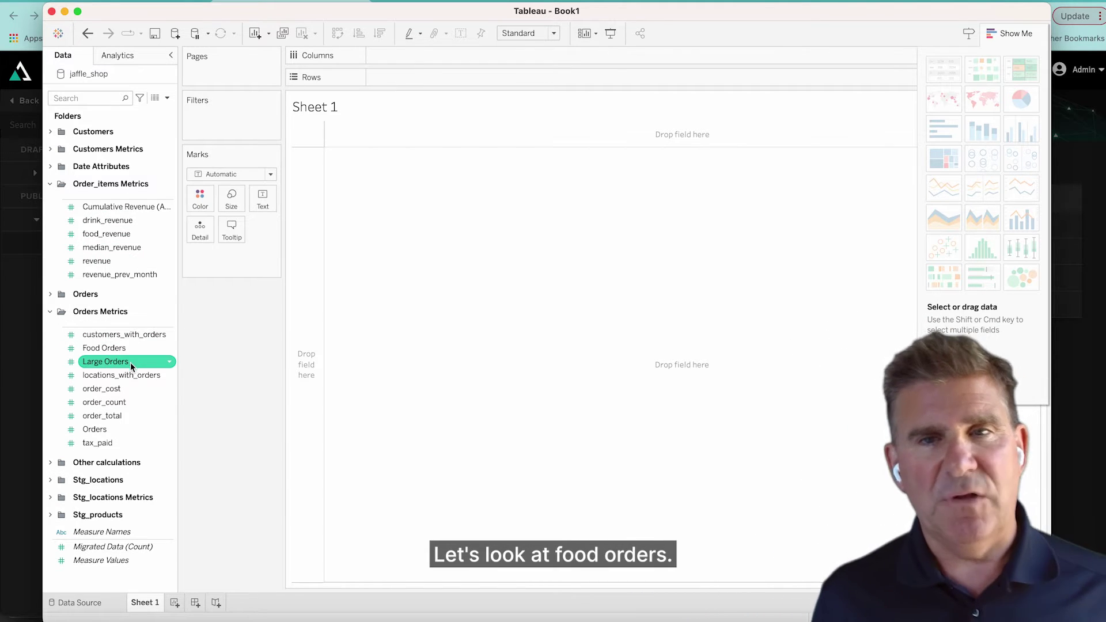
double_click(120, 400)
Add Food Orders and Large Orders beside order_count as a horizontal bar chart.
left_click(147, 375)
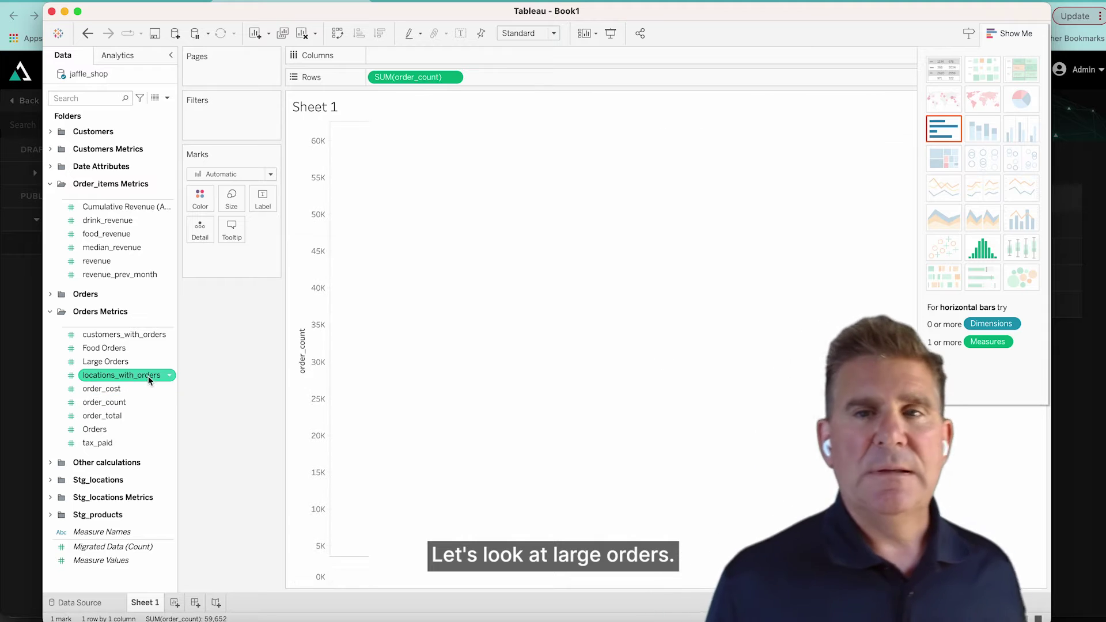
left_click(115, 349)
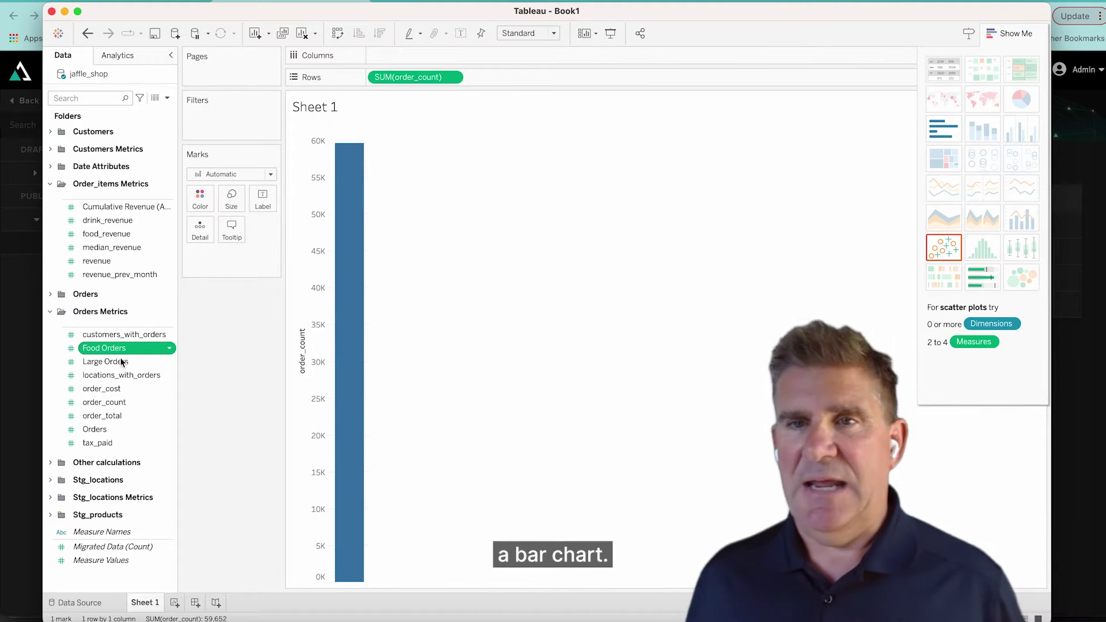
left_click(121, 361)
left_click(113, 376)
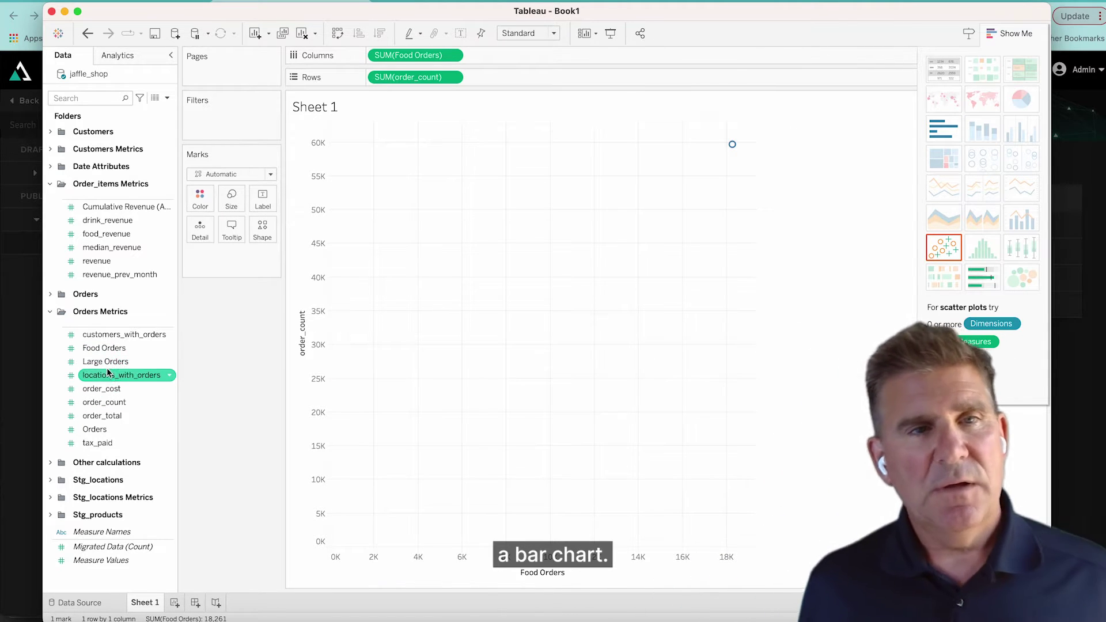
left_click(108, 361)
left_click(104, 235)
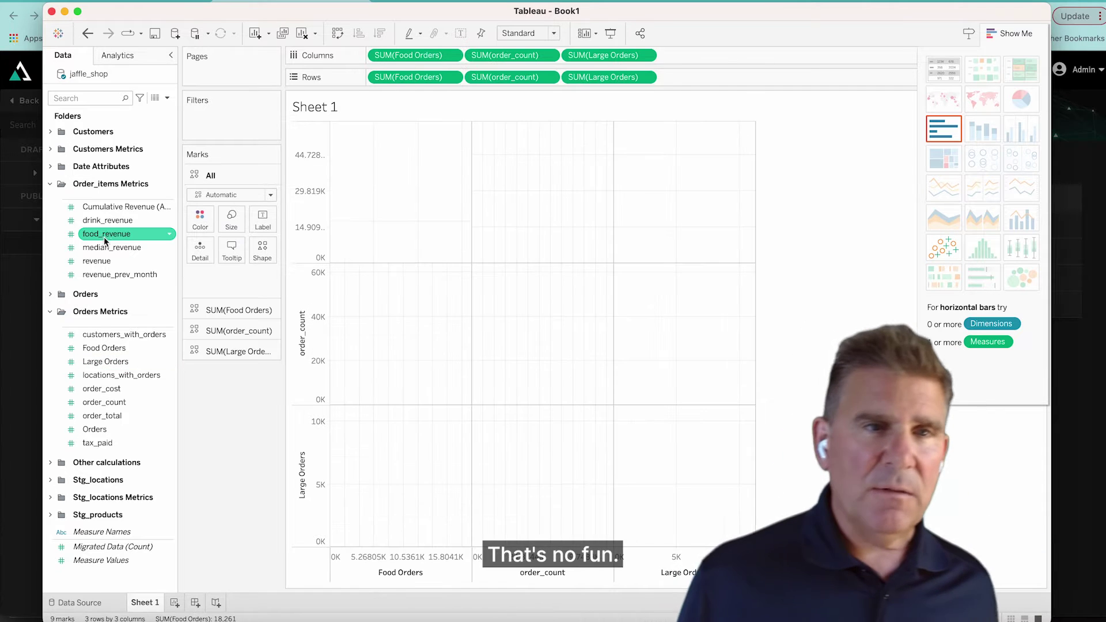
left_click(937, 138)
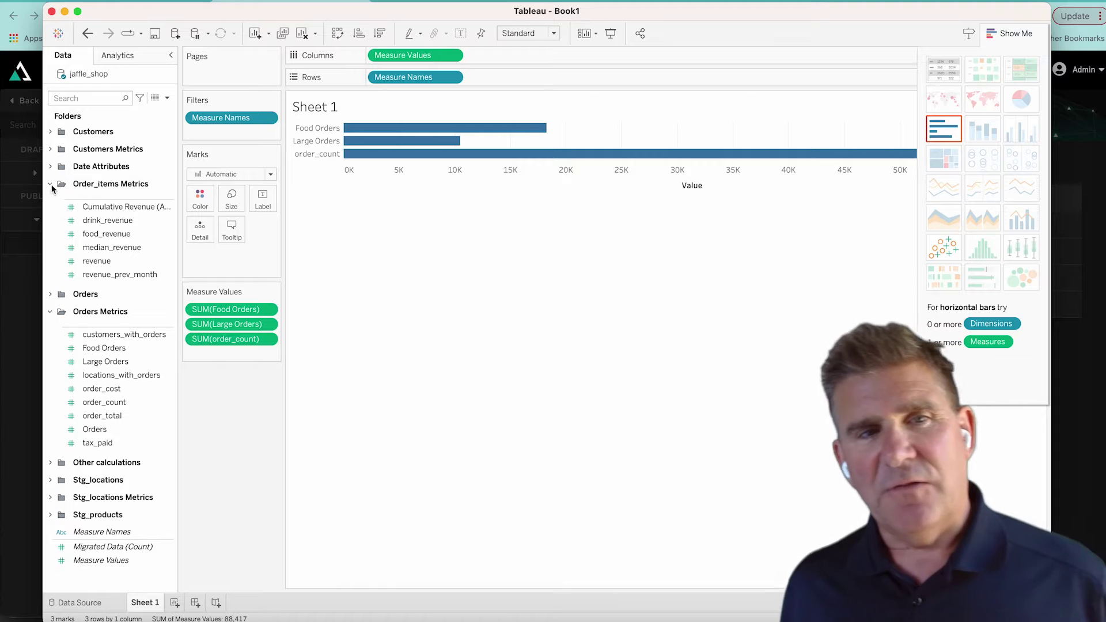
Break the bars down by Year from Date Month Hierarchy, drilling to Quarter and Month.
left_click(50, 183)
left_click(57, 167)
left_click(50, 166)
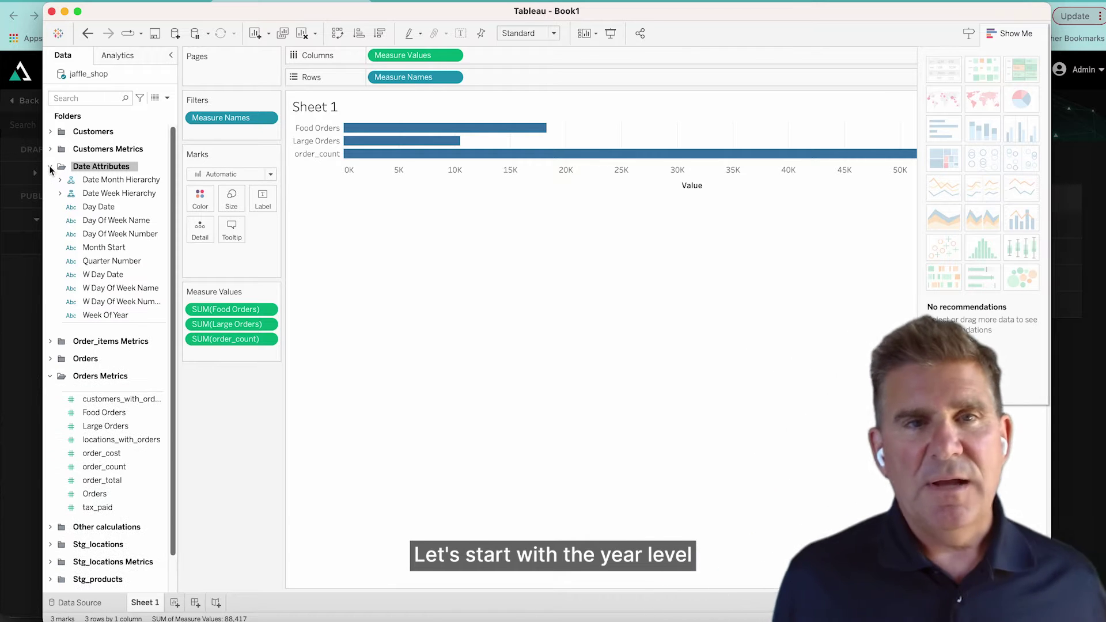
left_click(61, 180)
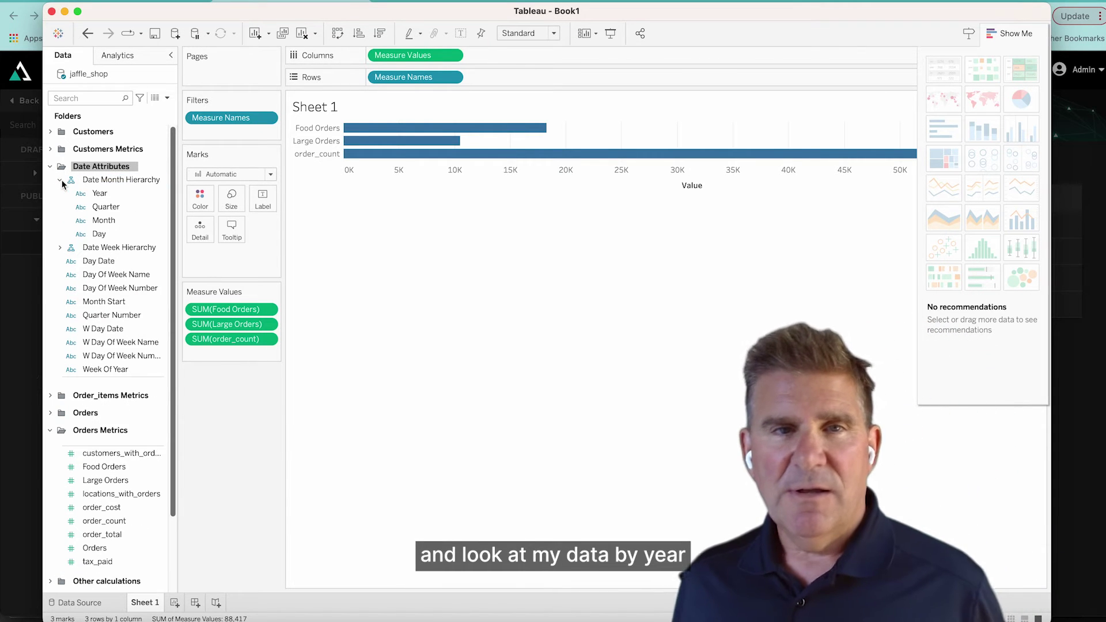
left_click(101, 194)
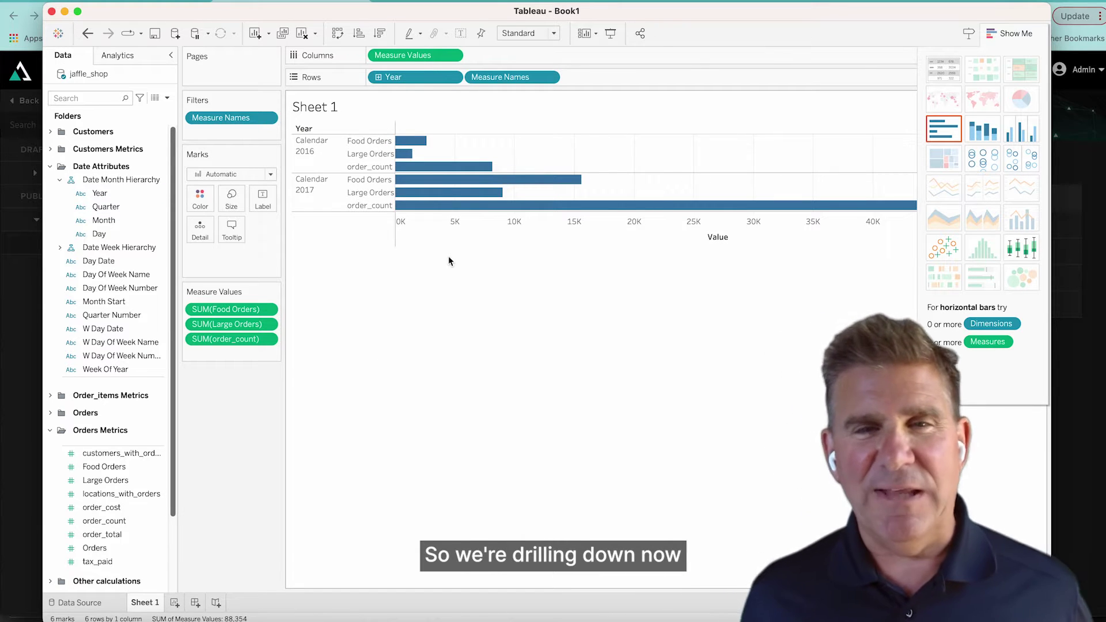
left_click(378, 77)
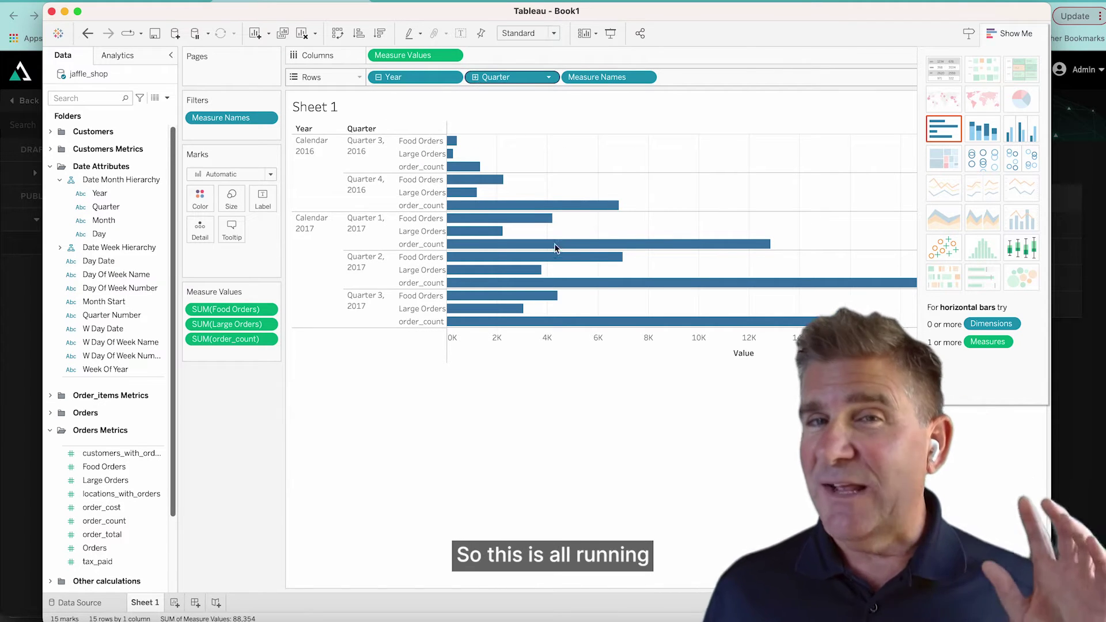
left_click(475, 77)
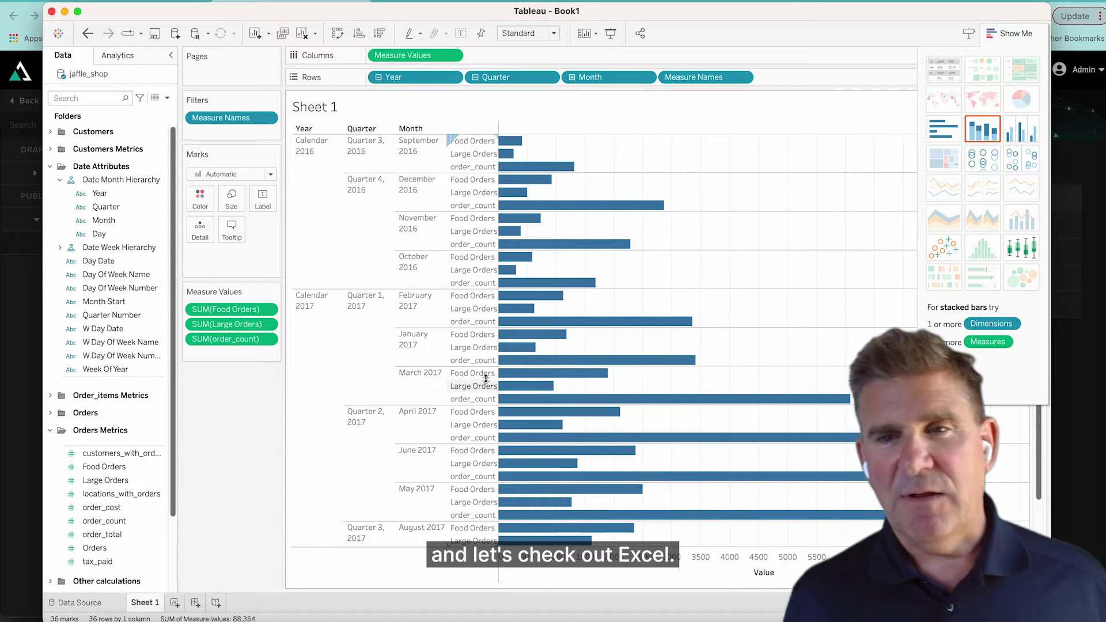
Close the Tableau connection instructions in AtScale and copy the cube's MDX endpoint address.
key("super+Tab")
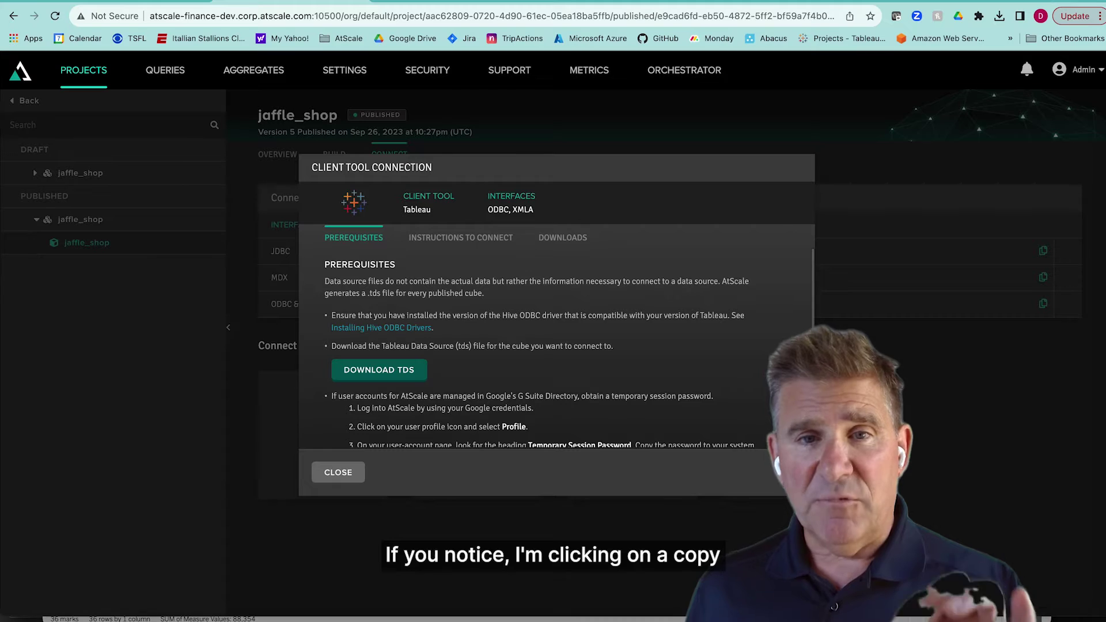
left_click(342, 468)
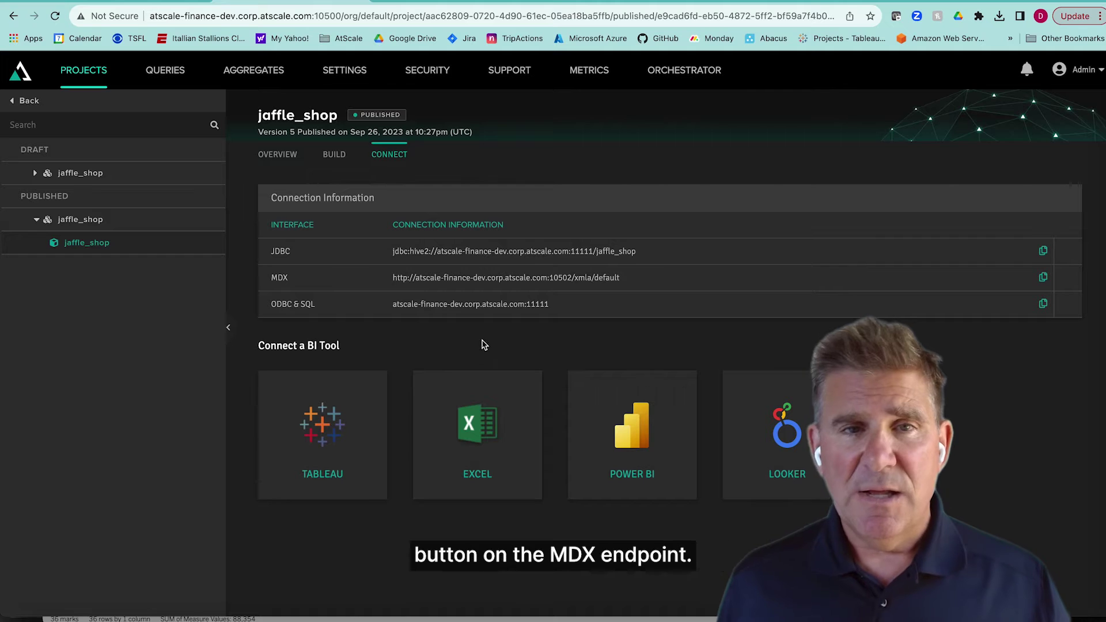
left_click(1043, 278)
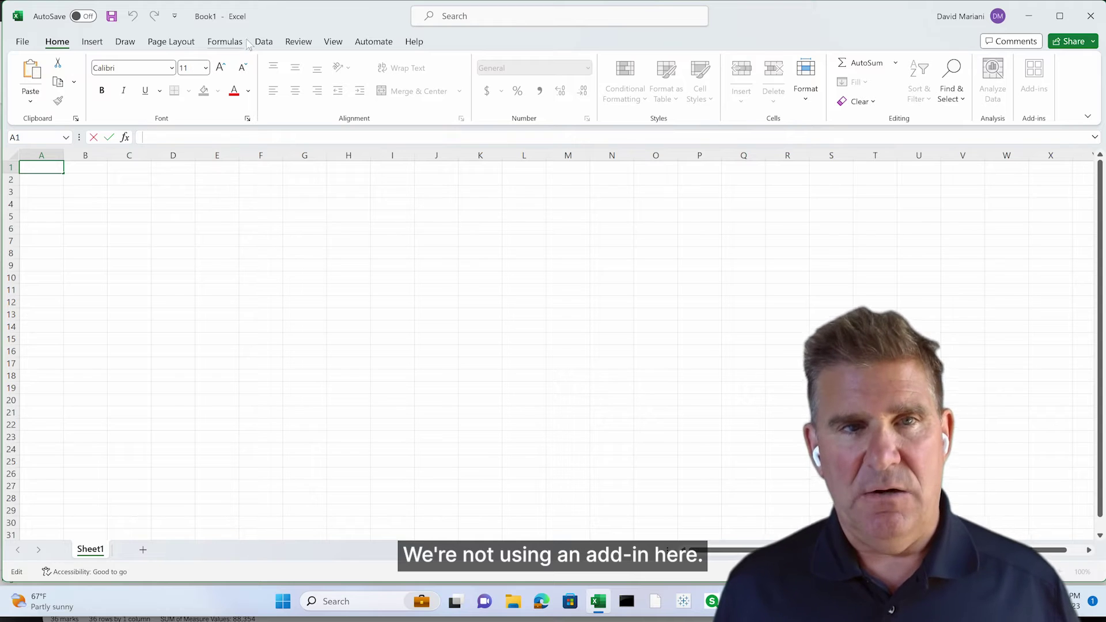
Start an Analysis Services connection at cell A3 with the copied XMLA address as server.
left_click(263, 42)
left_click(40, 194)
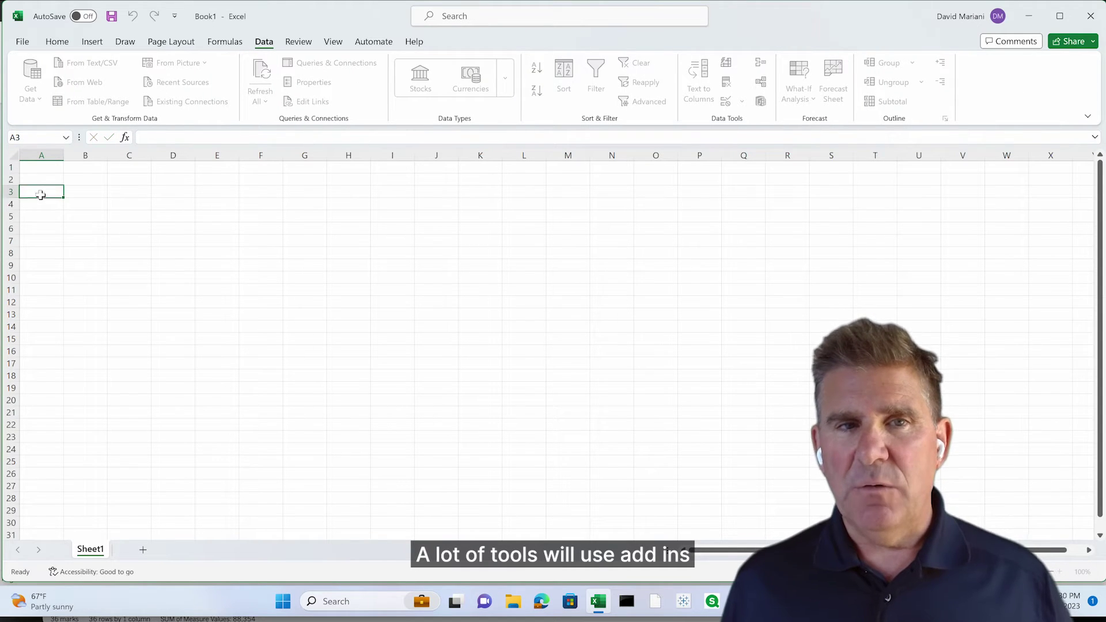
left_click(30, 84)
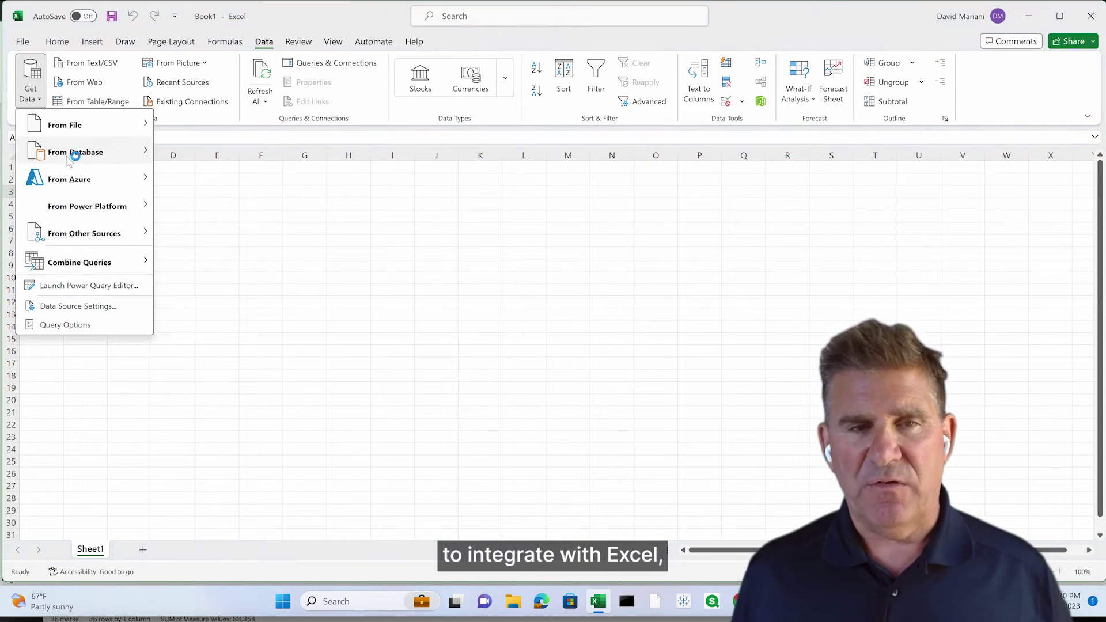
mouse_move(67, 155)
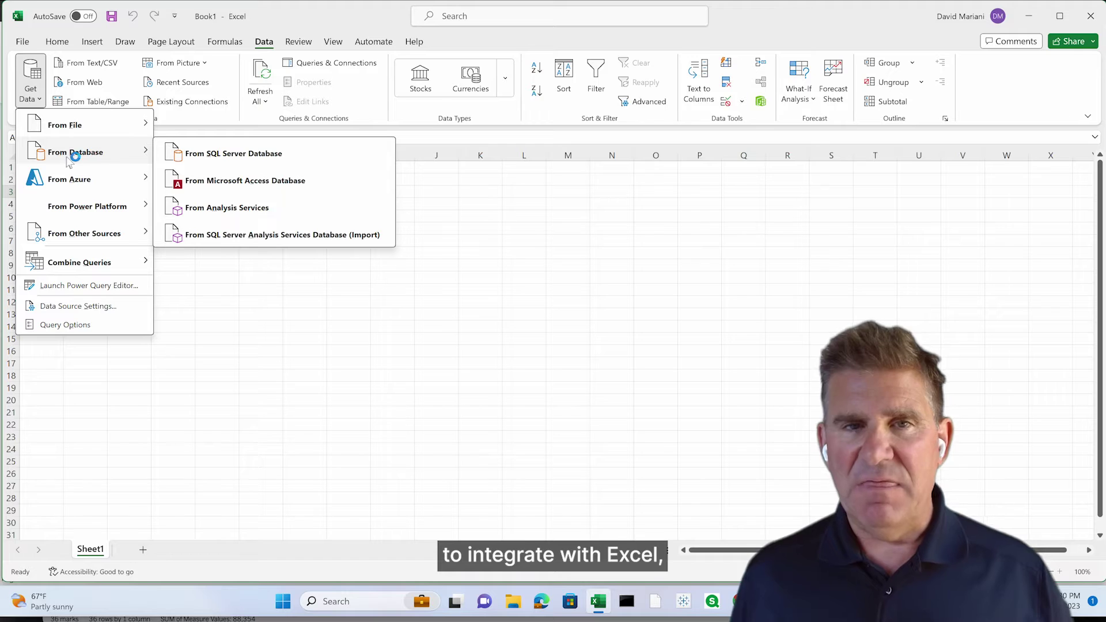
left_click(220, 207)
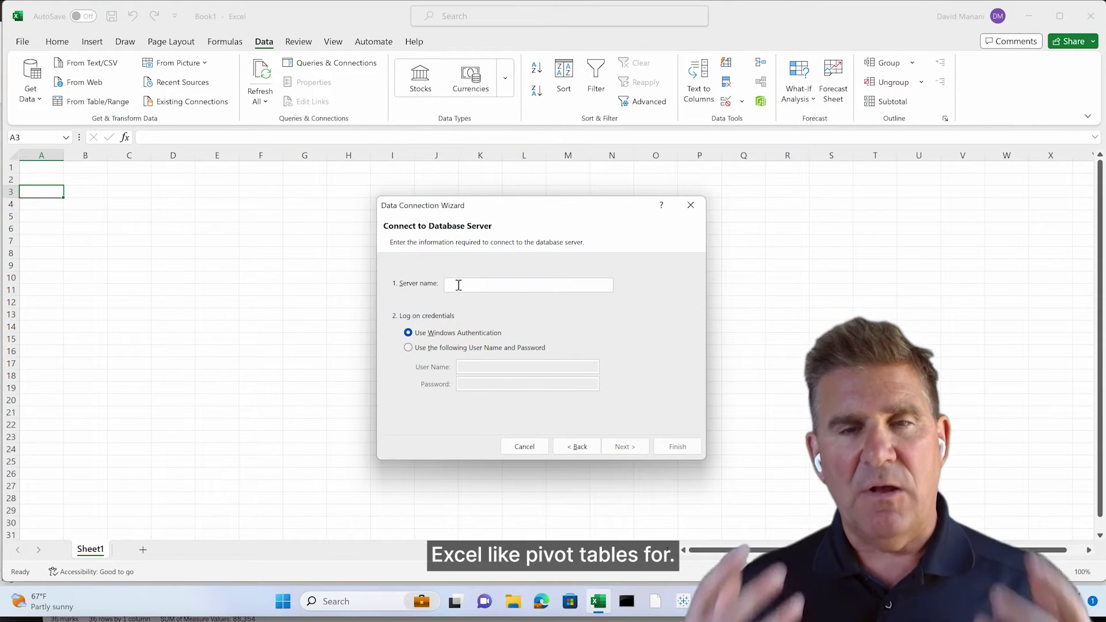
right_click(459, 286)
left_click(483, 320)
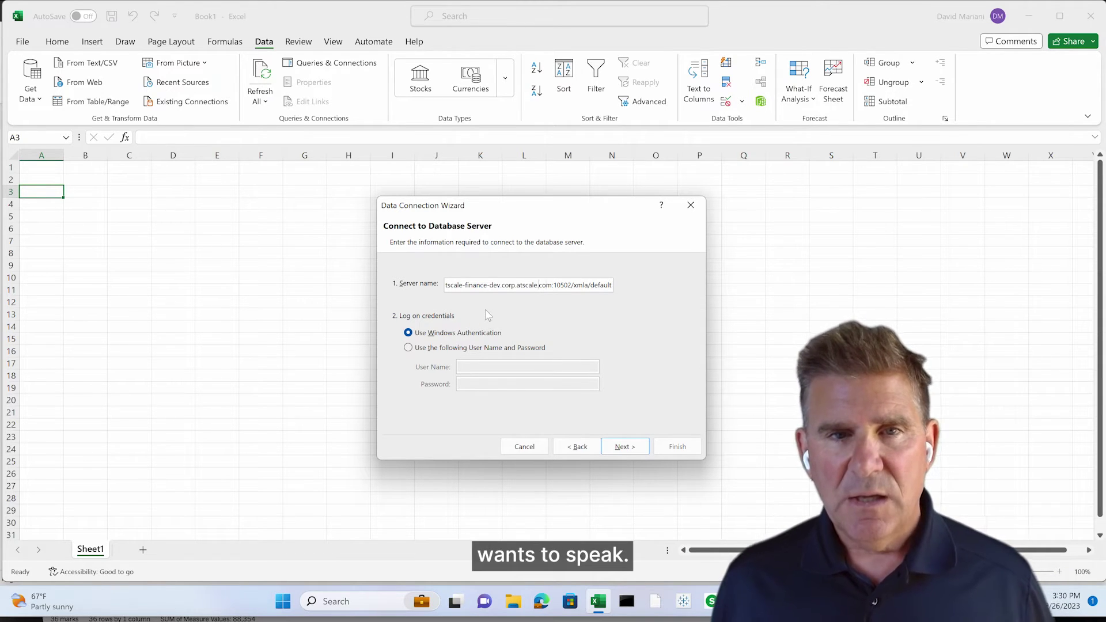
key("Home")
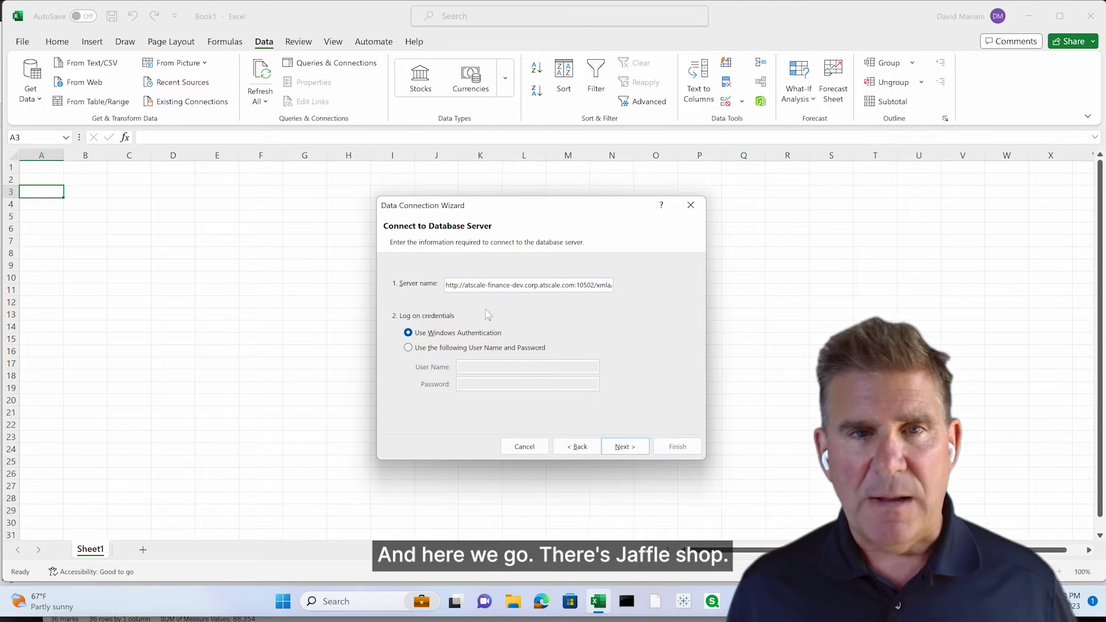
left_click(623, 447)
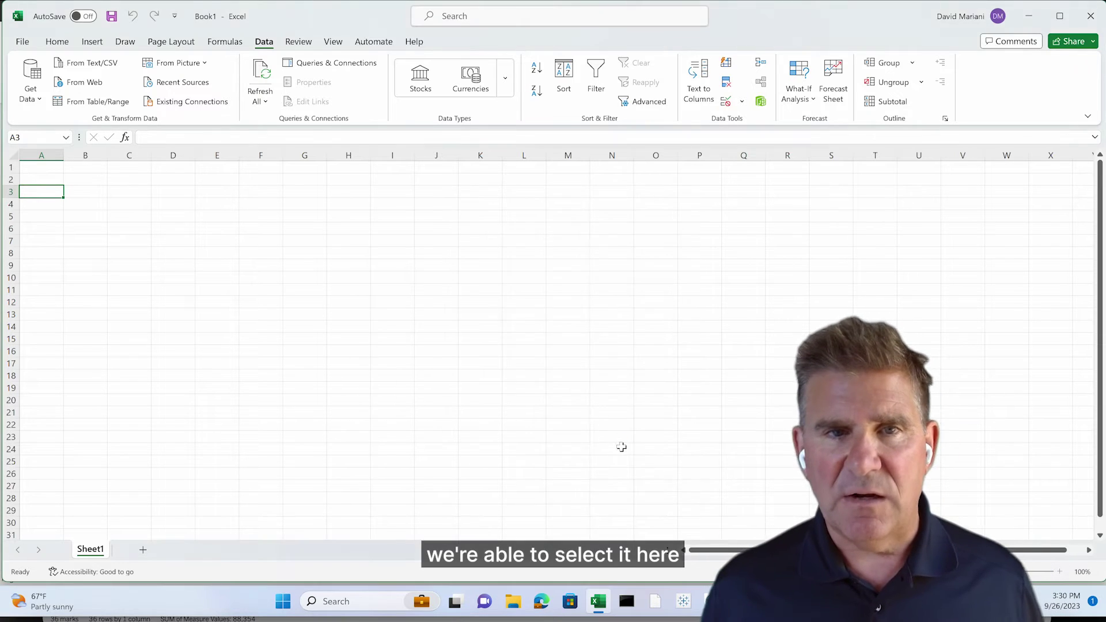
Select the jaffle_shop database and jaffle_shop cube, then finish the connection wizard.
left_click(449, 302)
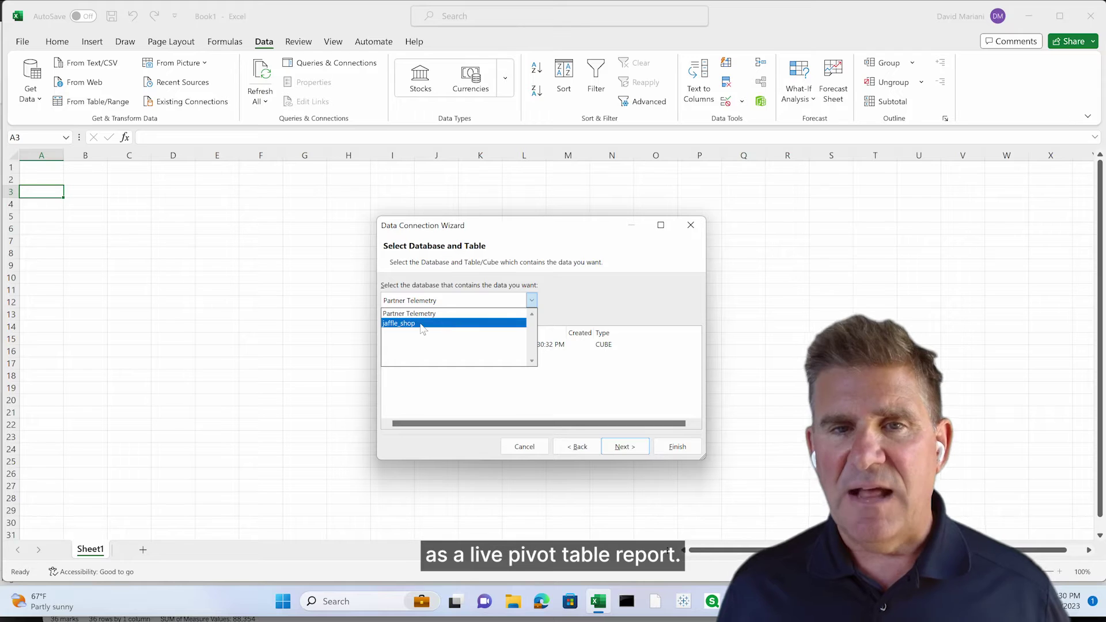
left_click(448, 323)
left_click(408, 345)
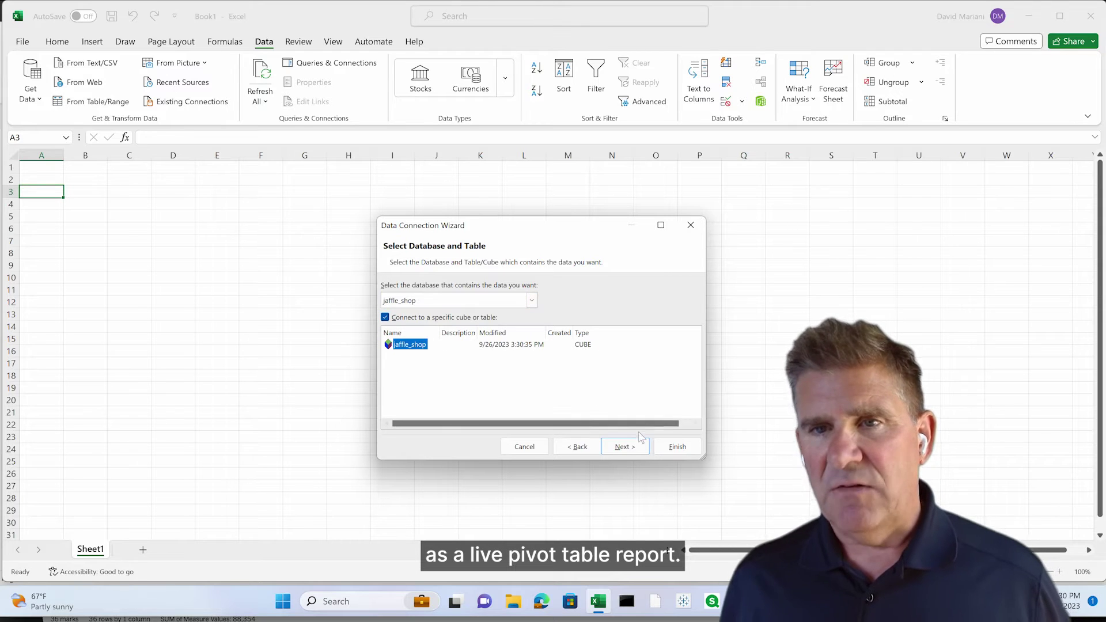
left_click(677, 446)
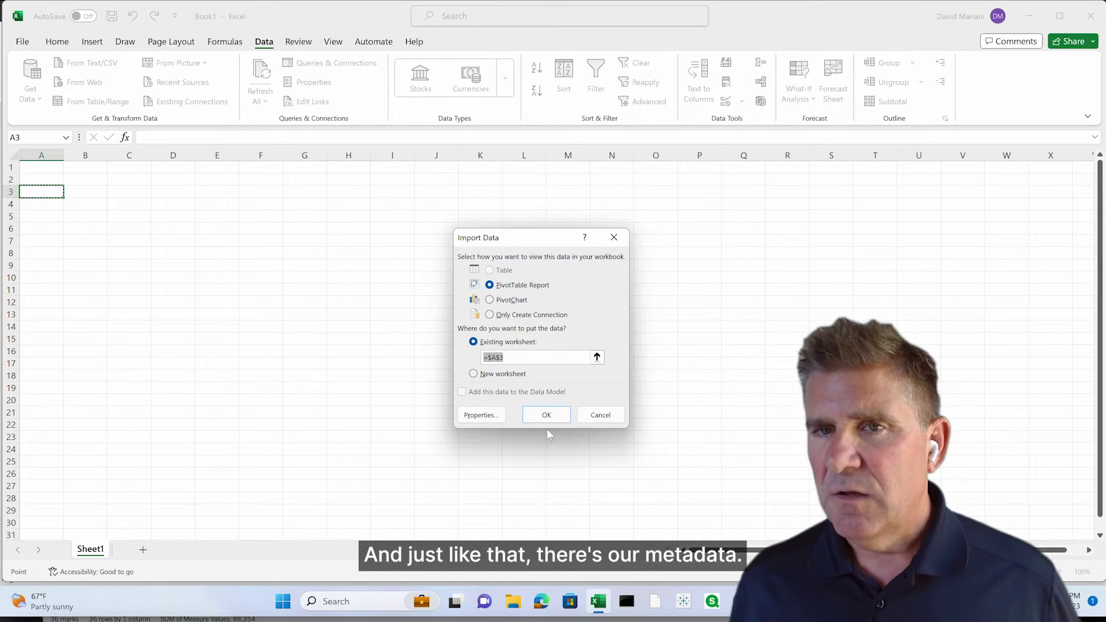
Insert the cube as a PivotTable report and expand Orders Metrics in the field list.
left_click(546, 416)
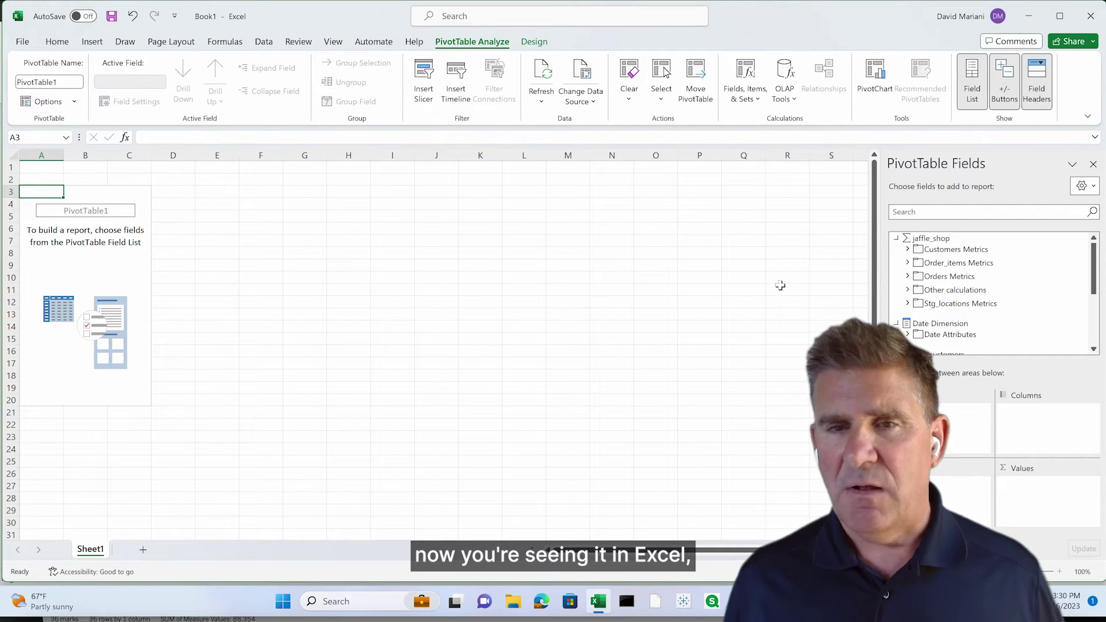
left_click(909, 262)
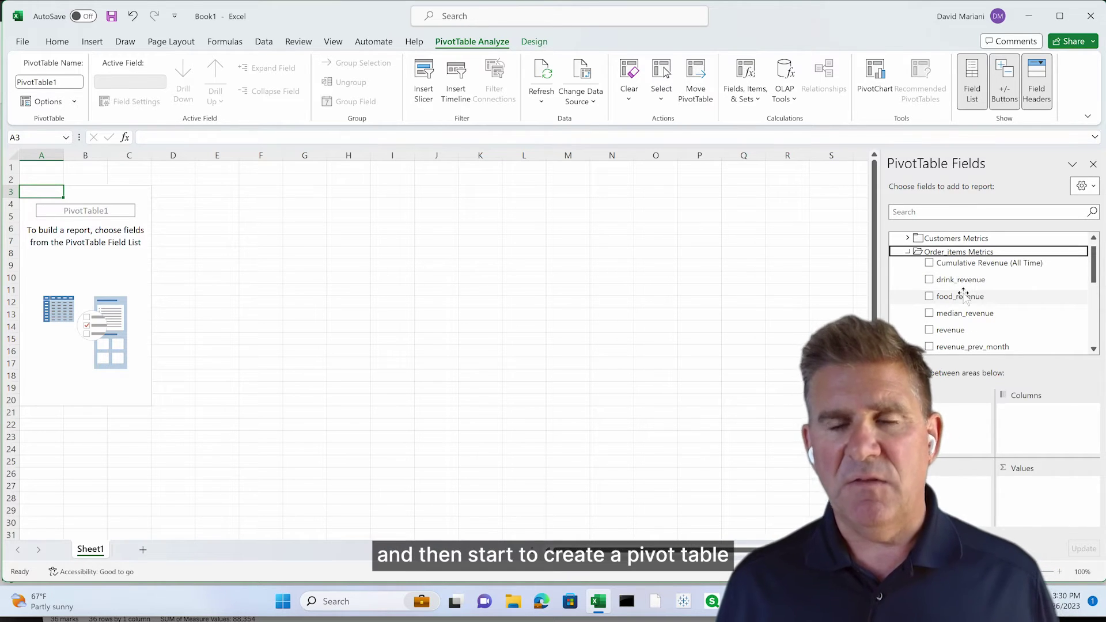
left_click(908, 254)
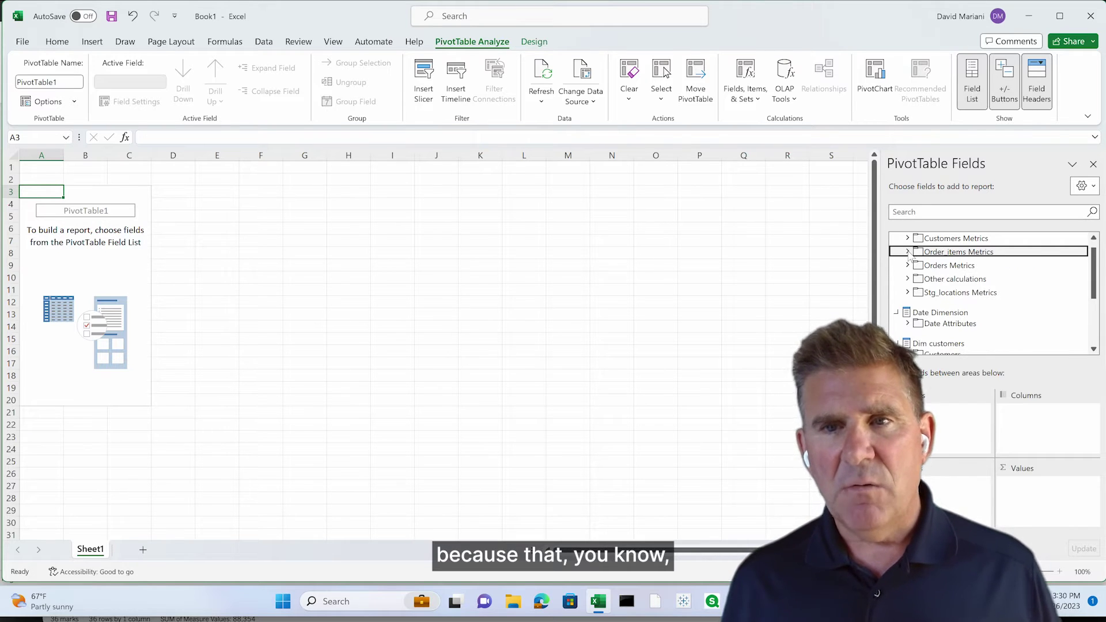
scroll(939, 316, "down", 5)
scroll(939, 318, "down", 2)
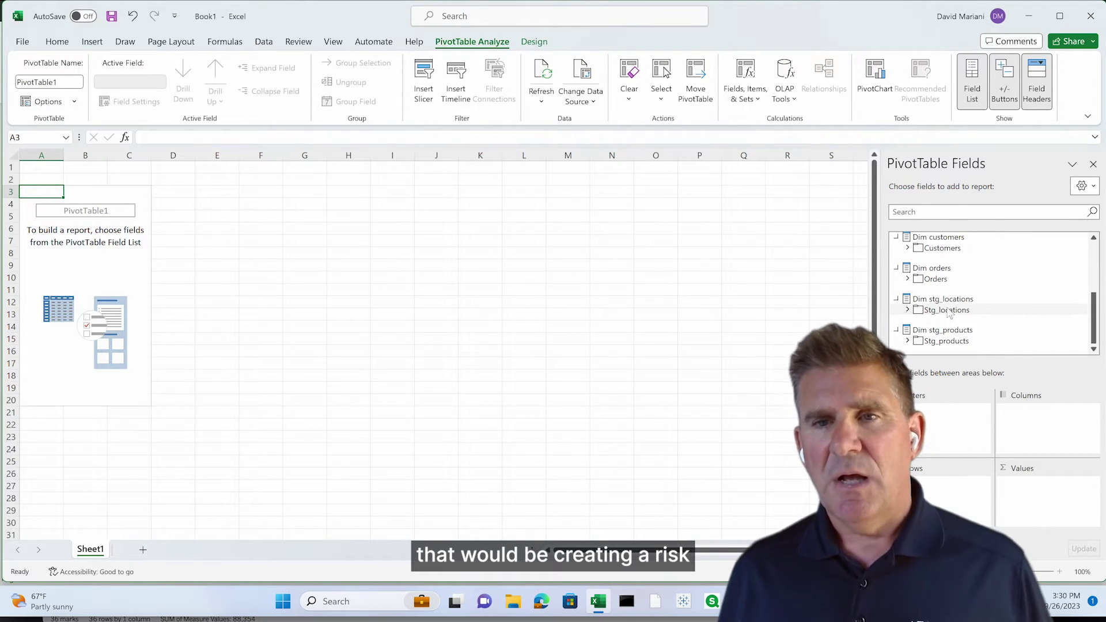
left_click(908, 278)
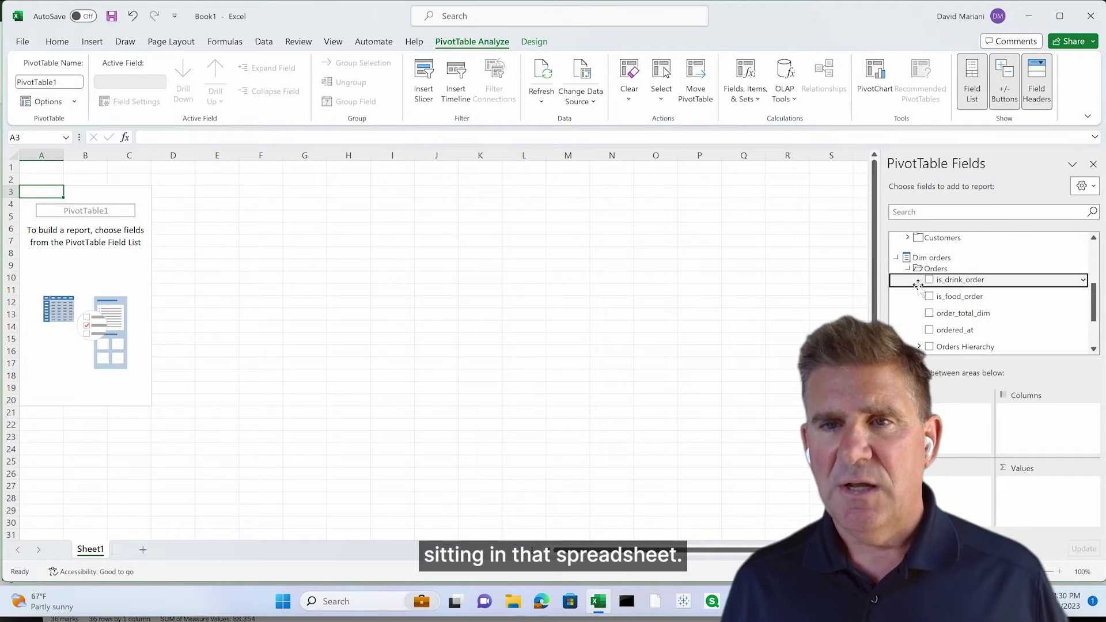
scroll(922, 286, "up", 5)
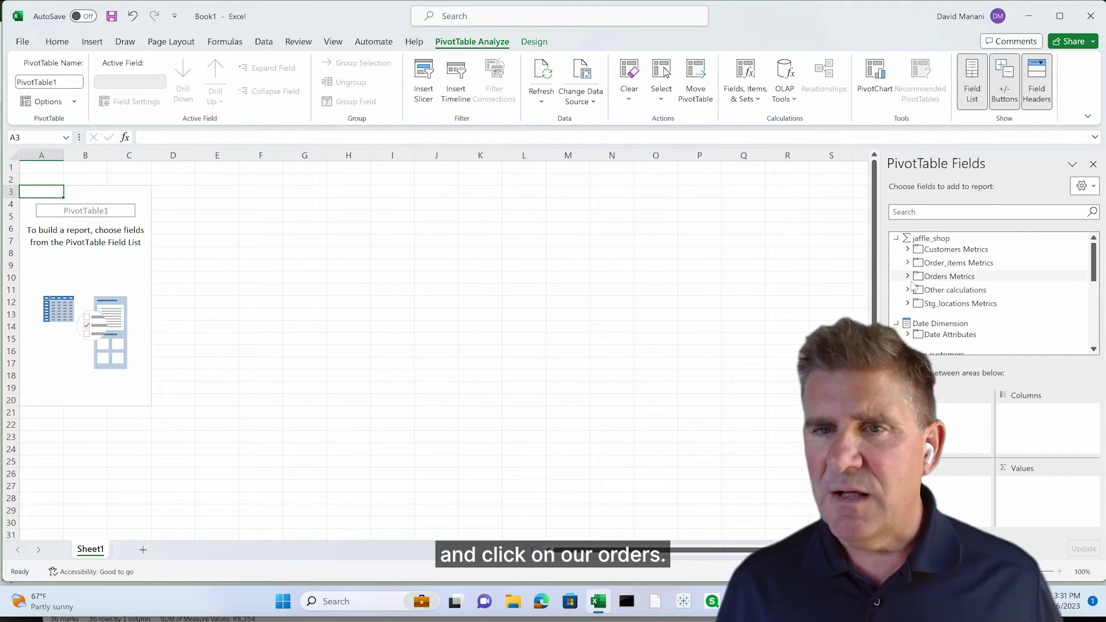
left_click(908, 277)
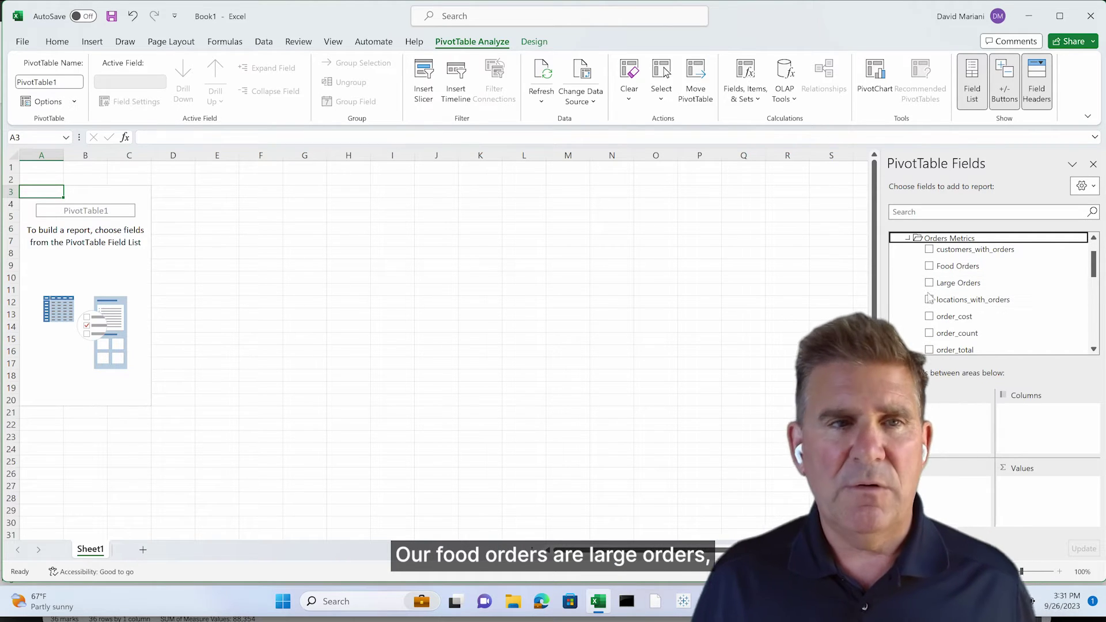
Add order_count, Food Orders and Large Orders to the pivot values.
left_click(928, 334)
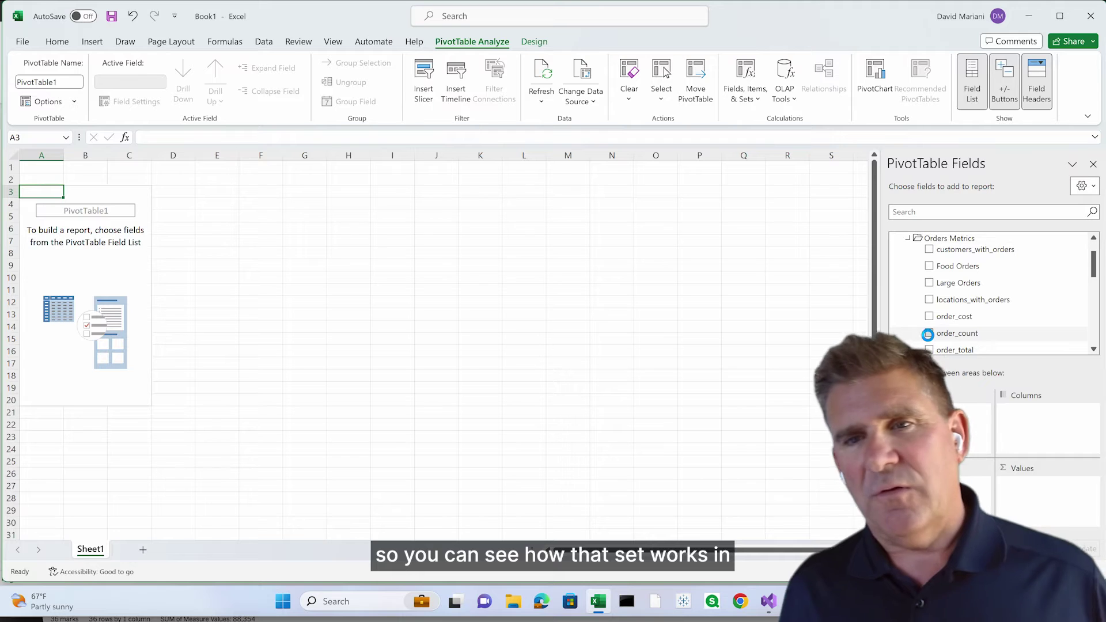
left_click(931, 269)
left_click(944, 283)
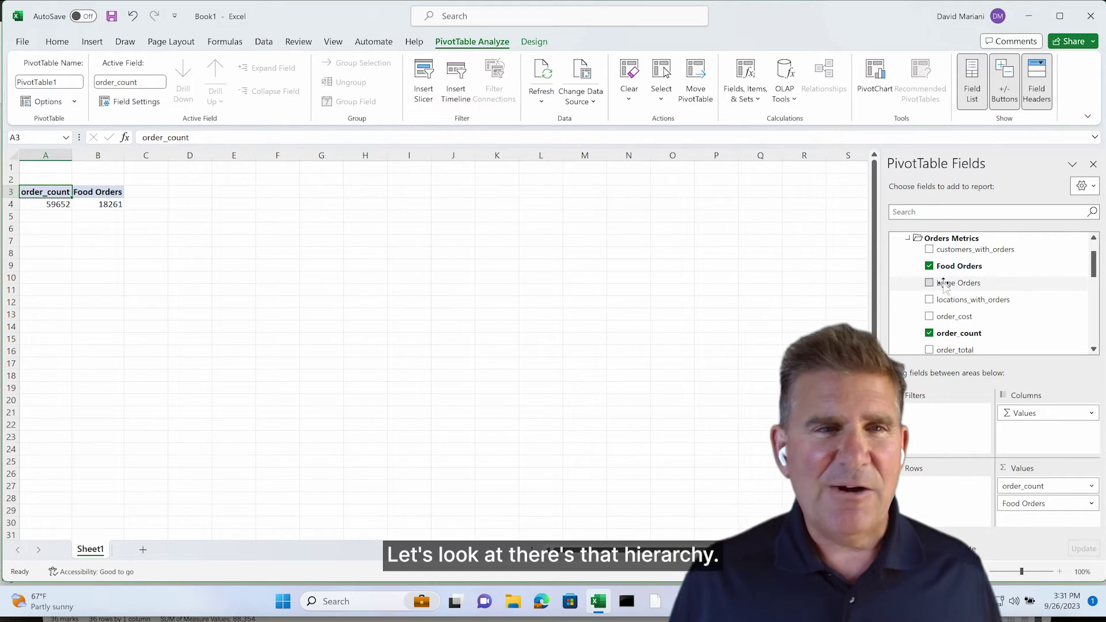
scroll(961, 285, "down", 5)
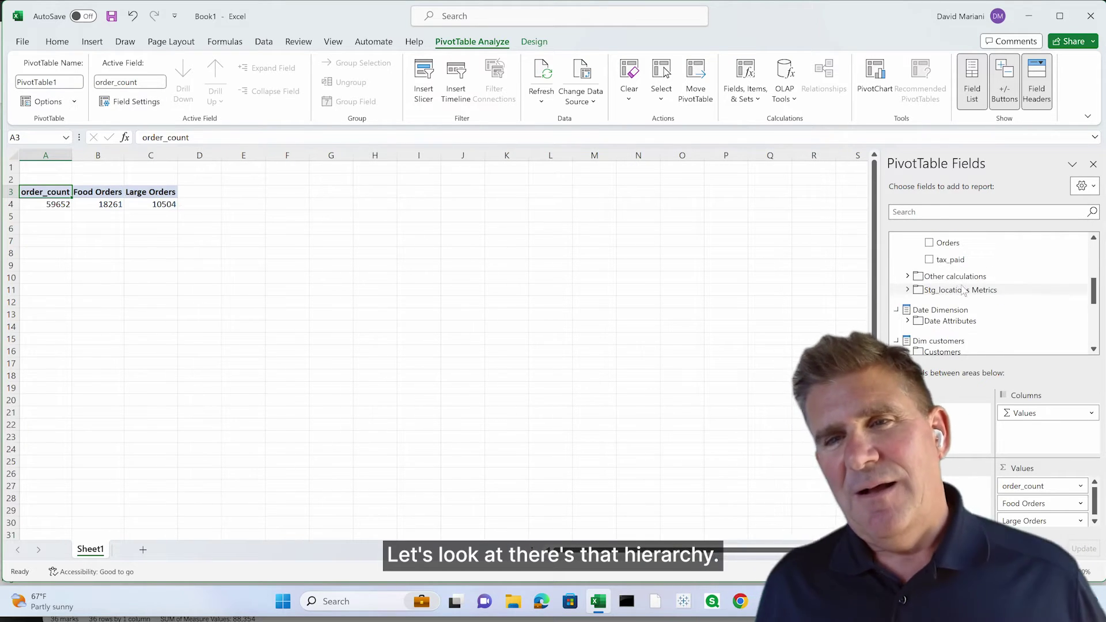
Put the Date Month Hierarchy on rows and drill Calendar 2017 into Quarter 2, 2017 months.
left_click(907, 320)
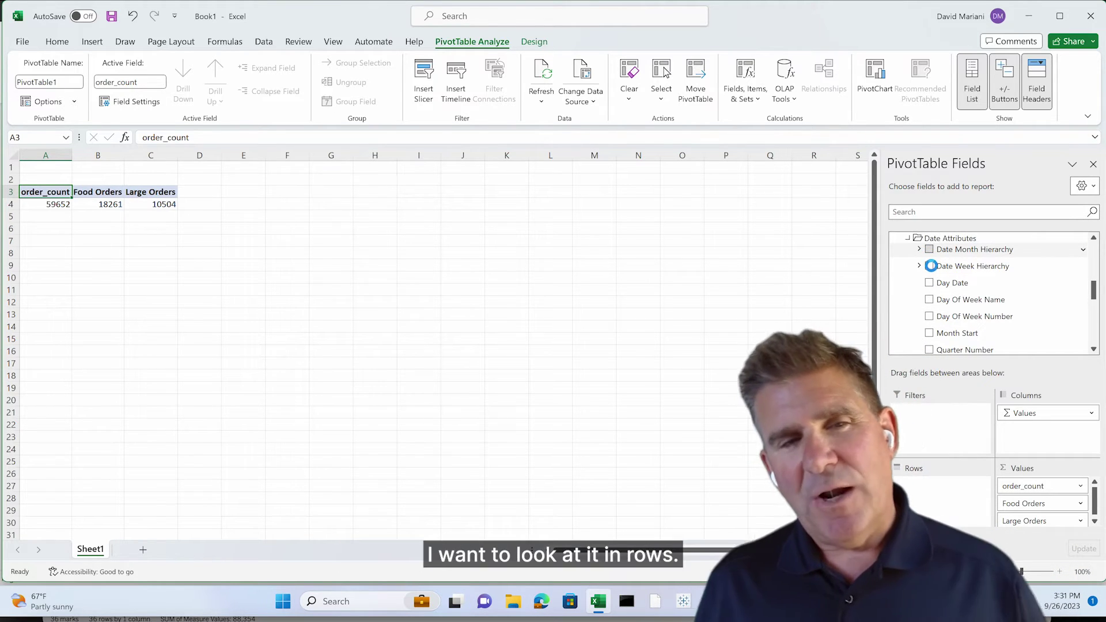
left_click(930, 249)
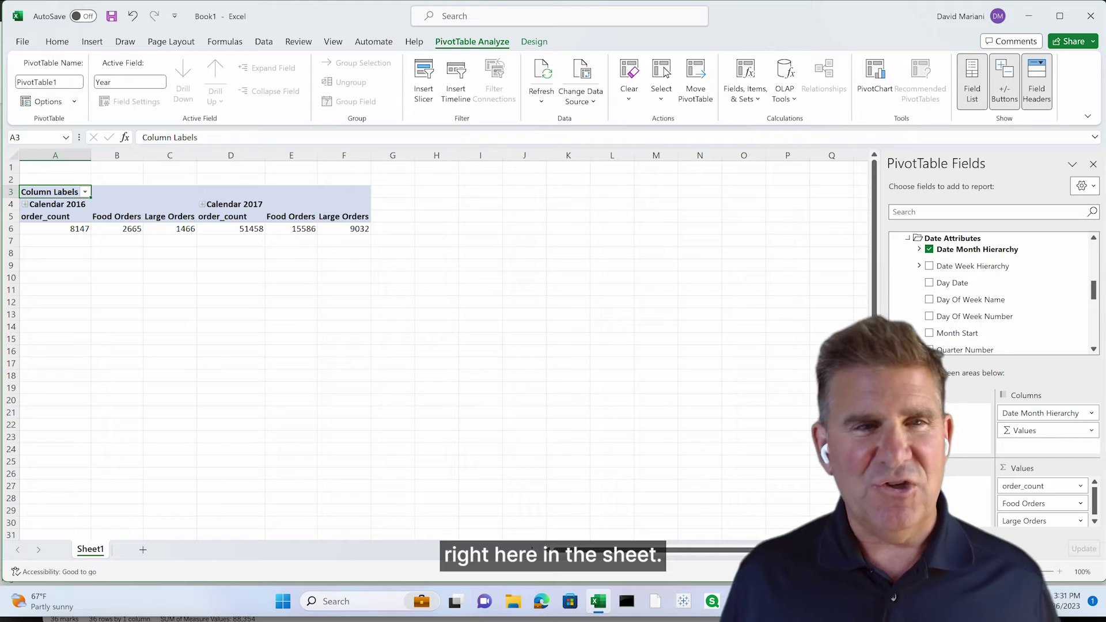
left_click_drag(1040, 413, 960, 486)
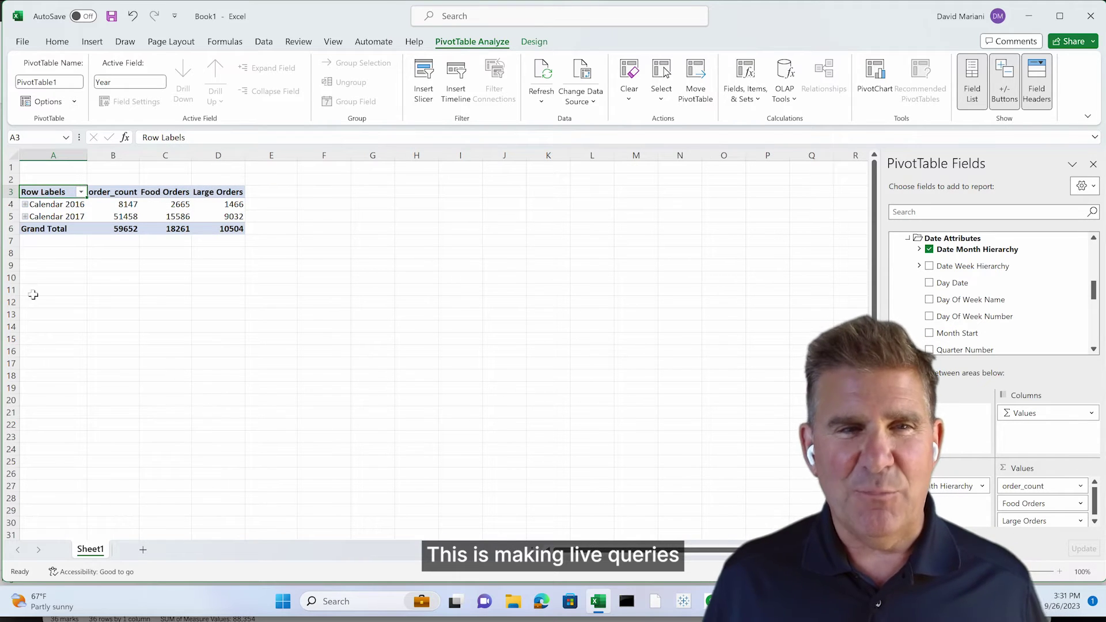
left_click(30, 221)
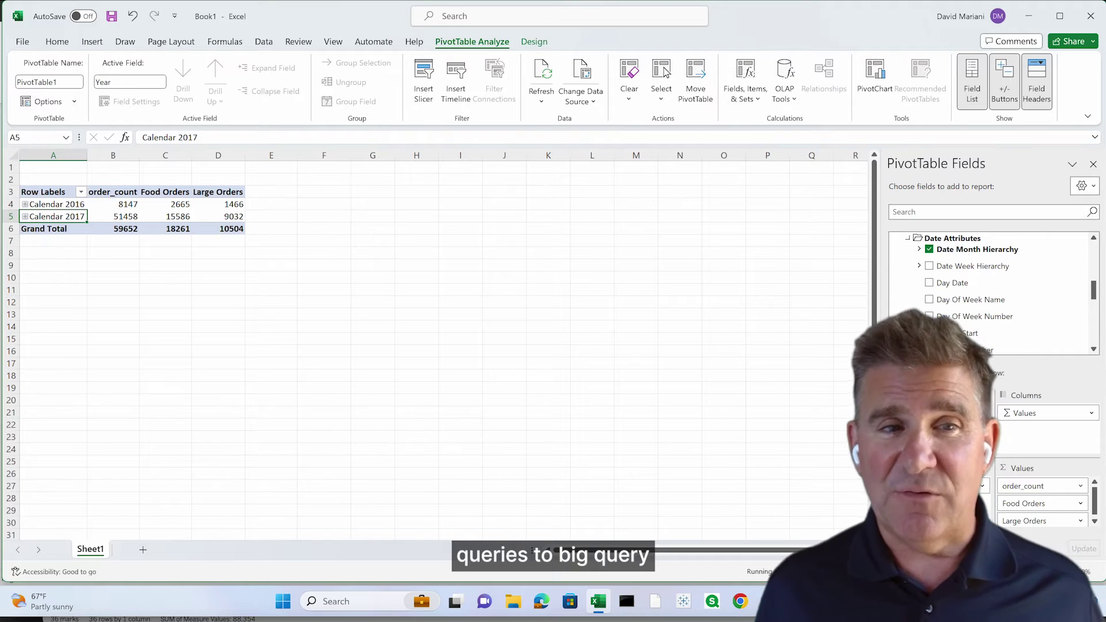
left_click(35, 242)
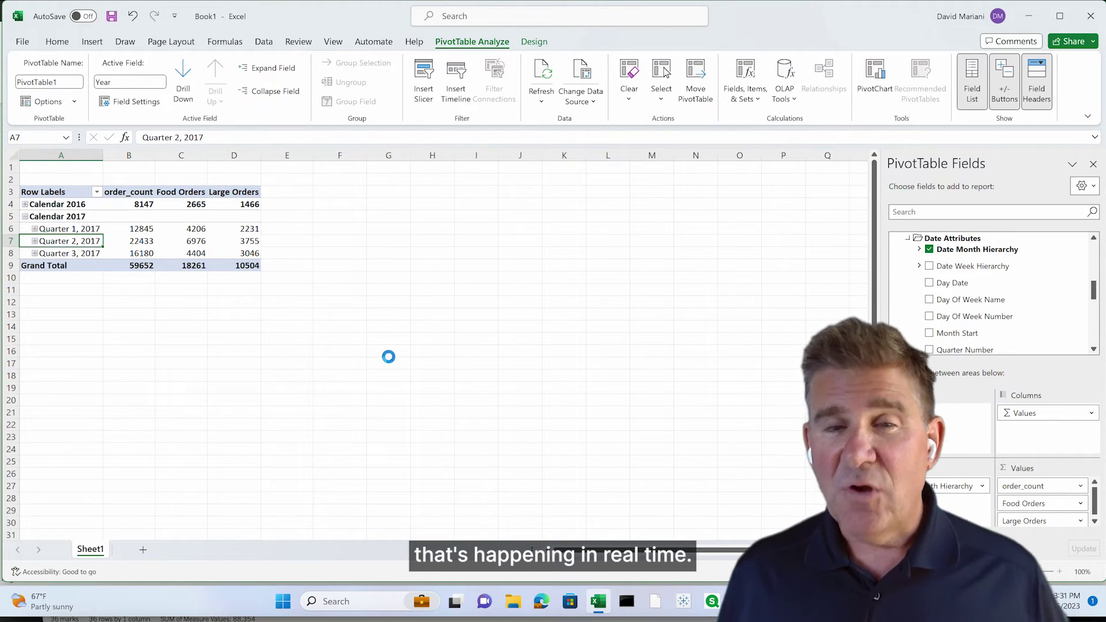
left_click(218, 278)
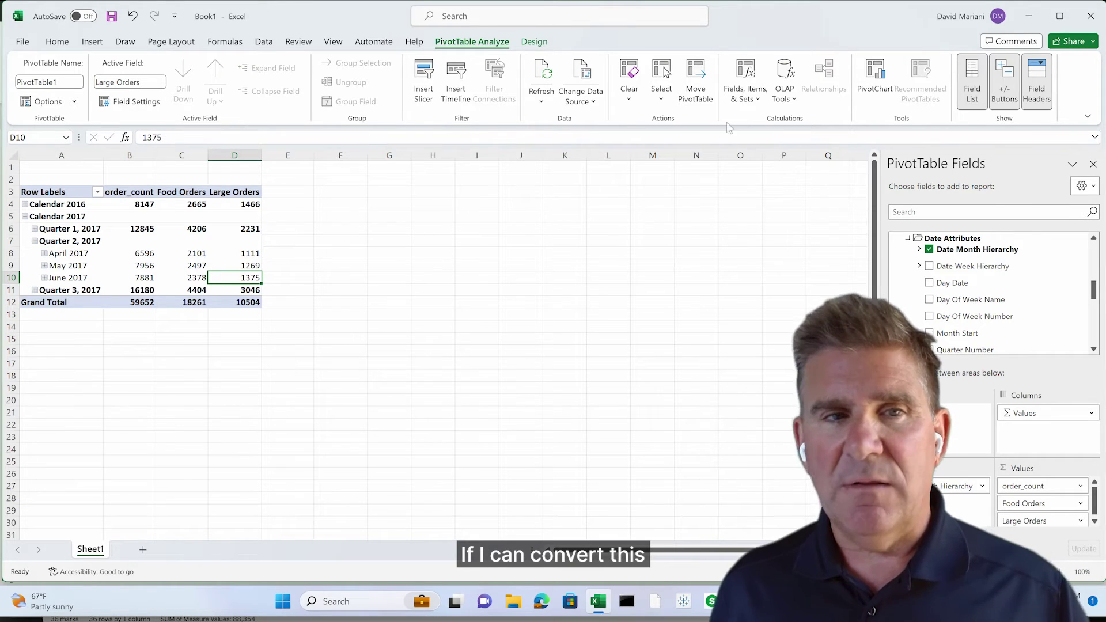
left_click(788, 97)
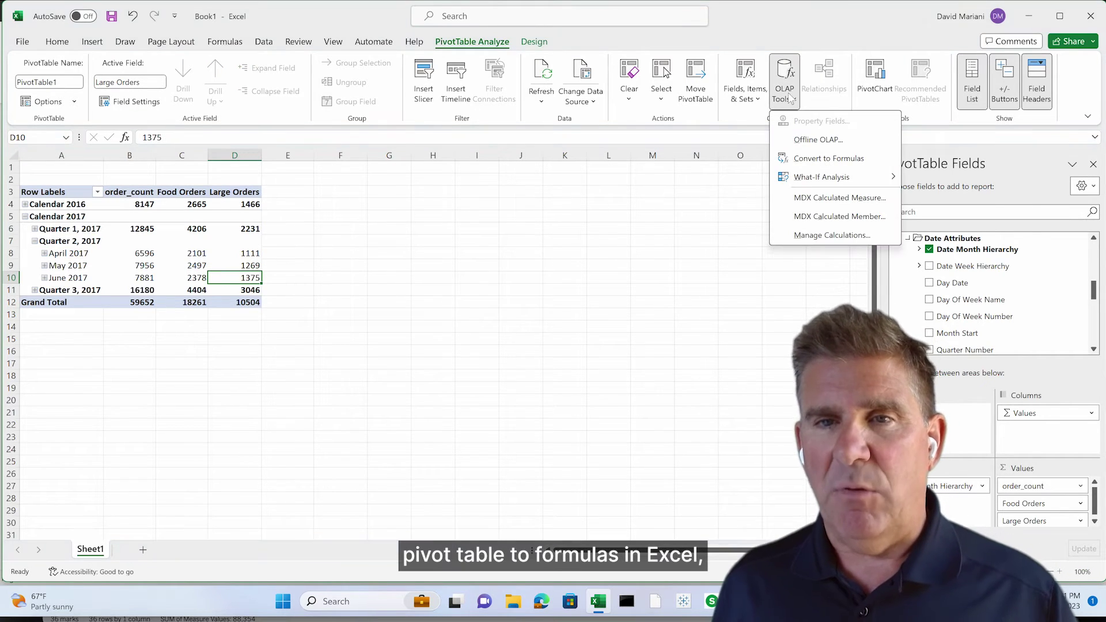
Convert the pivot to CUBEVALUE formulas; move values 2665, 3046 and 7956 to M14, G24 and J7.
left_click(828, 158)
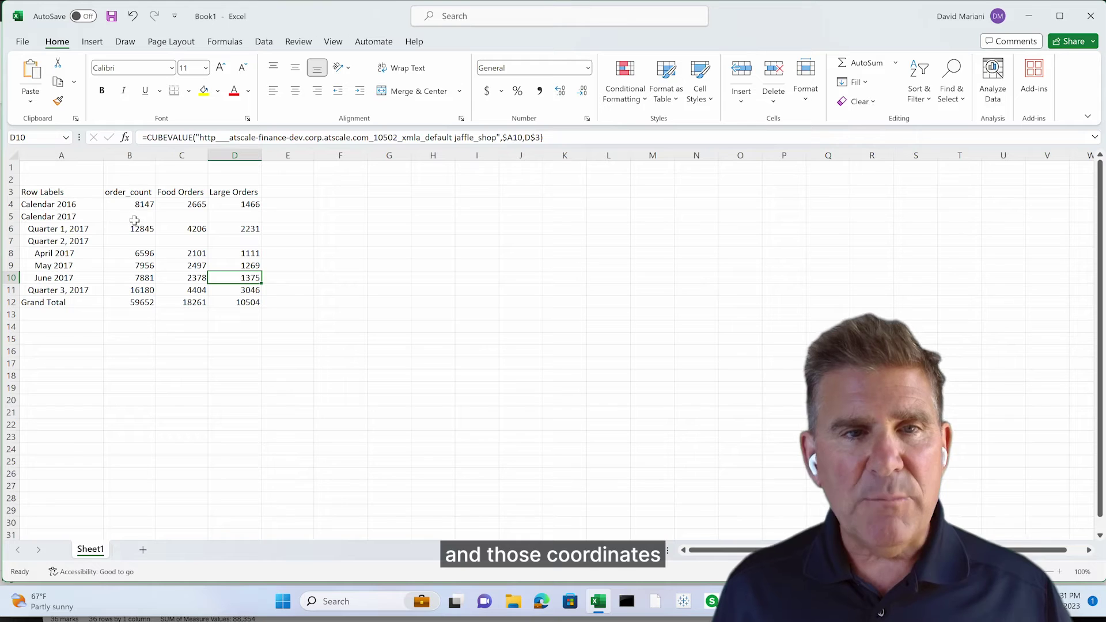
left_click(186, 204)
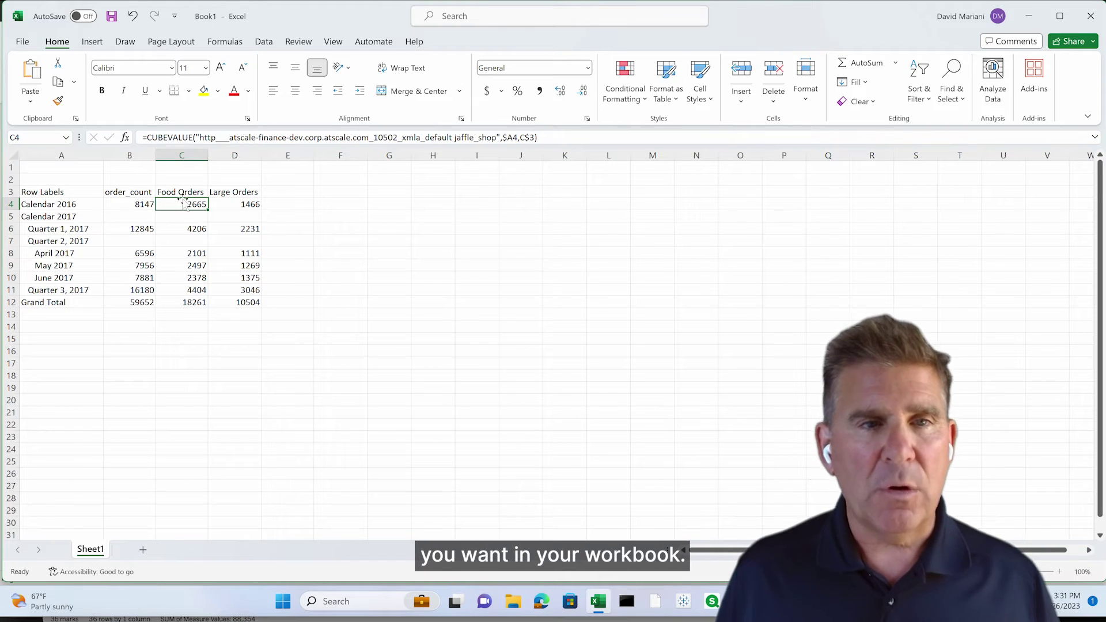
left_click_drag(182, 201, 661, 337)
left_click(245, 304)
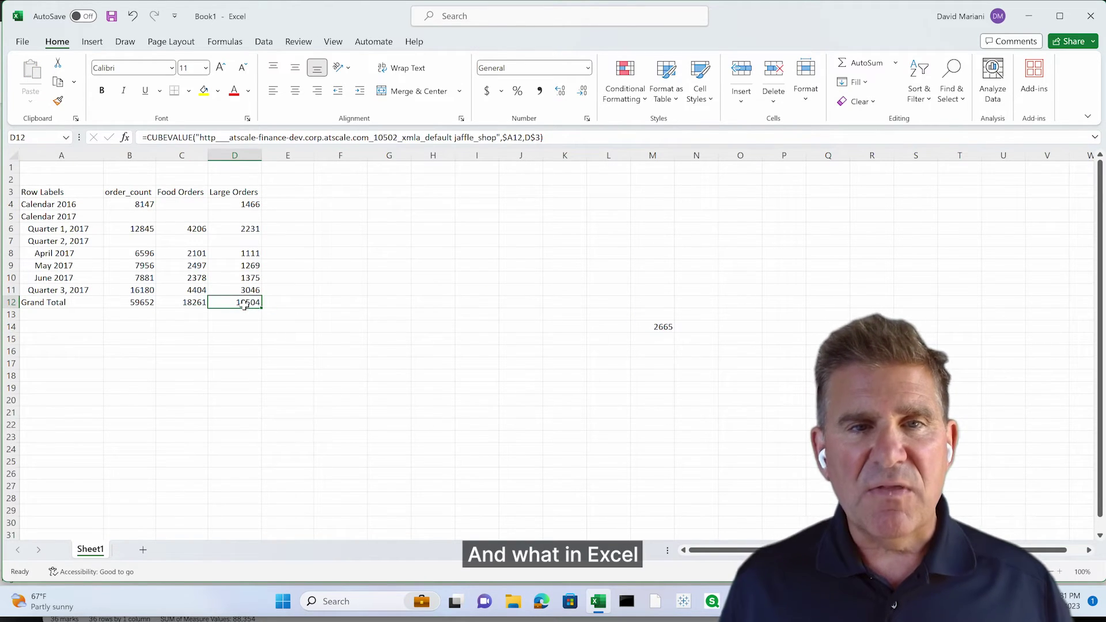
left_click(245, 290)
left_click_drag(242, 296, 403, 455)
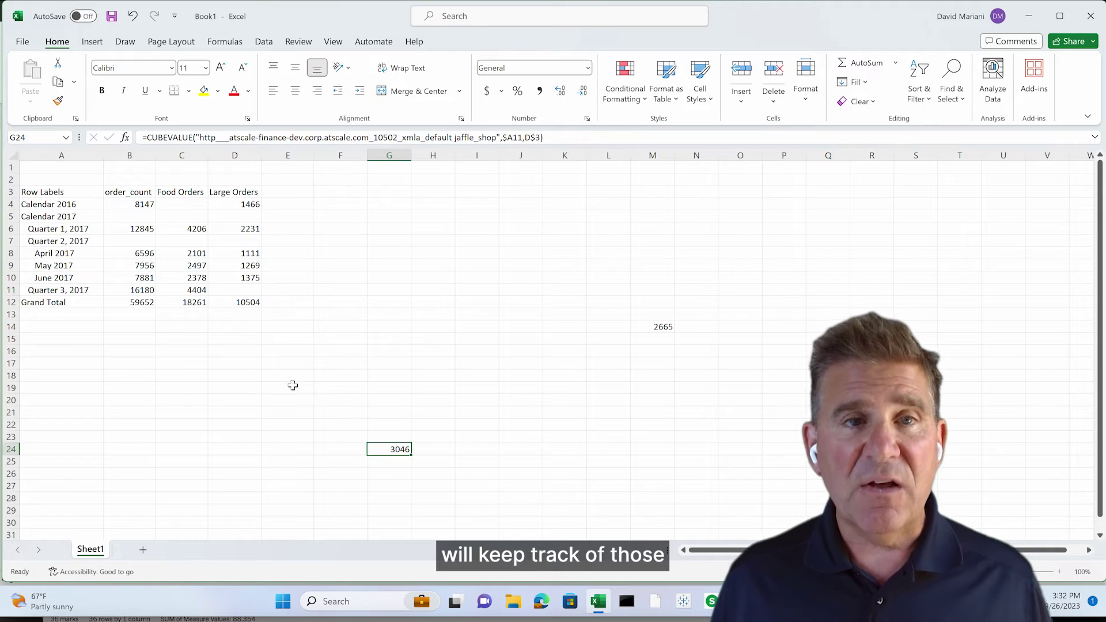
left_click(136, 265)
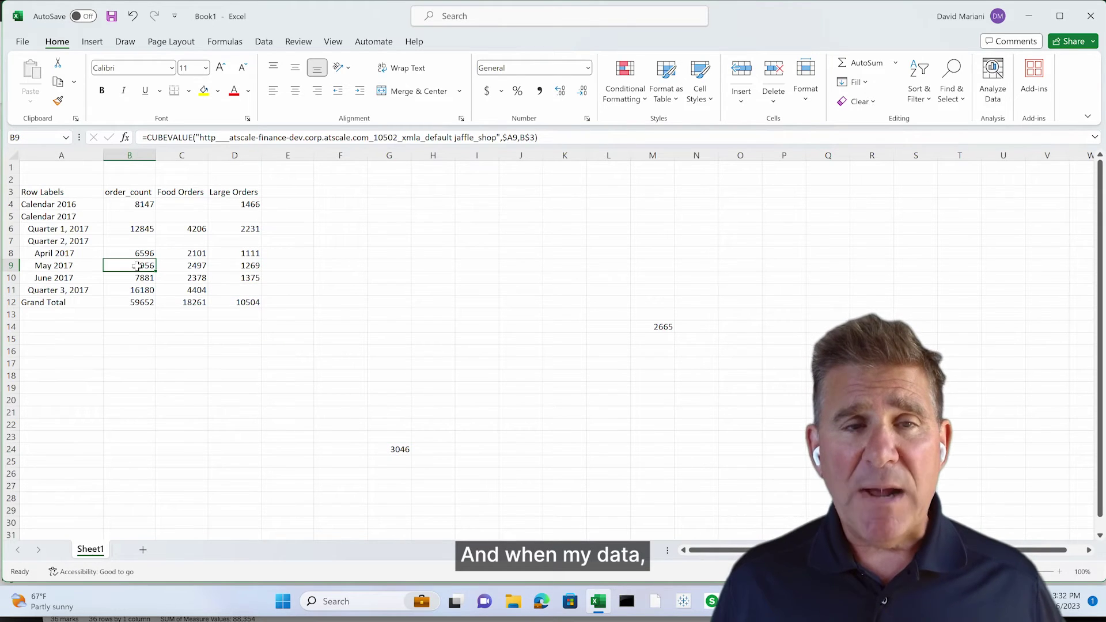
left_click_drag(133, 259, 528, 242)
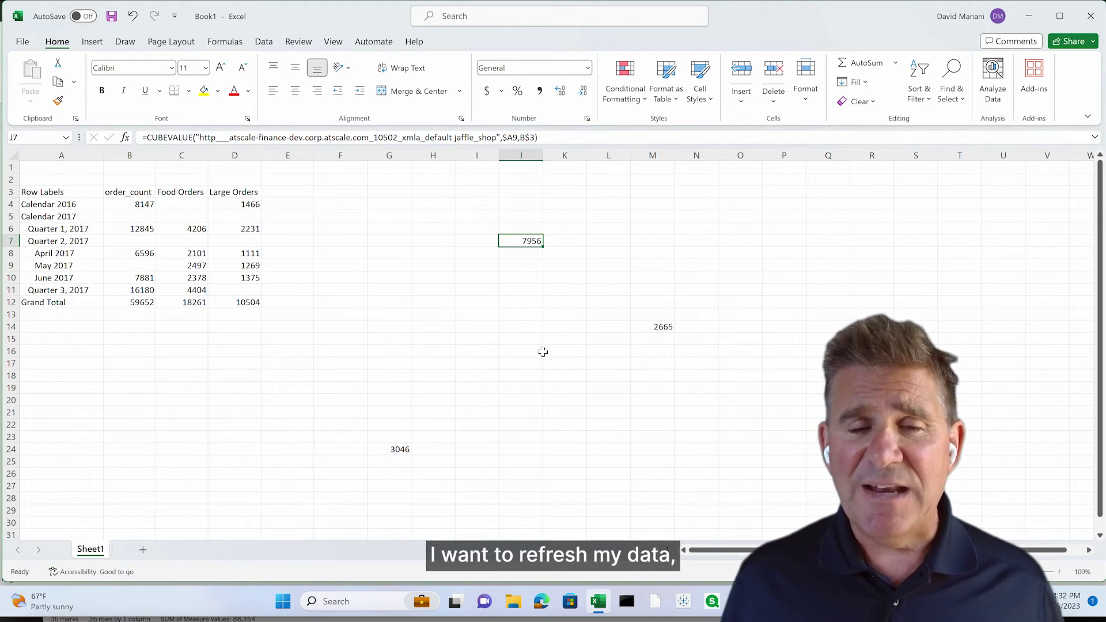
Refresh all cube formulas from the server, then copy AtScale's MDX connection address.
left_click(264, 42)
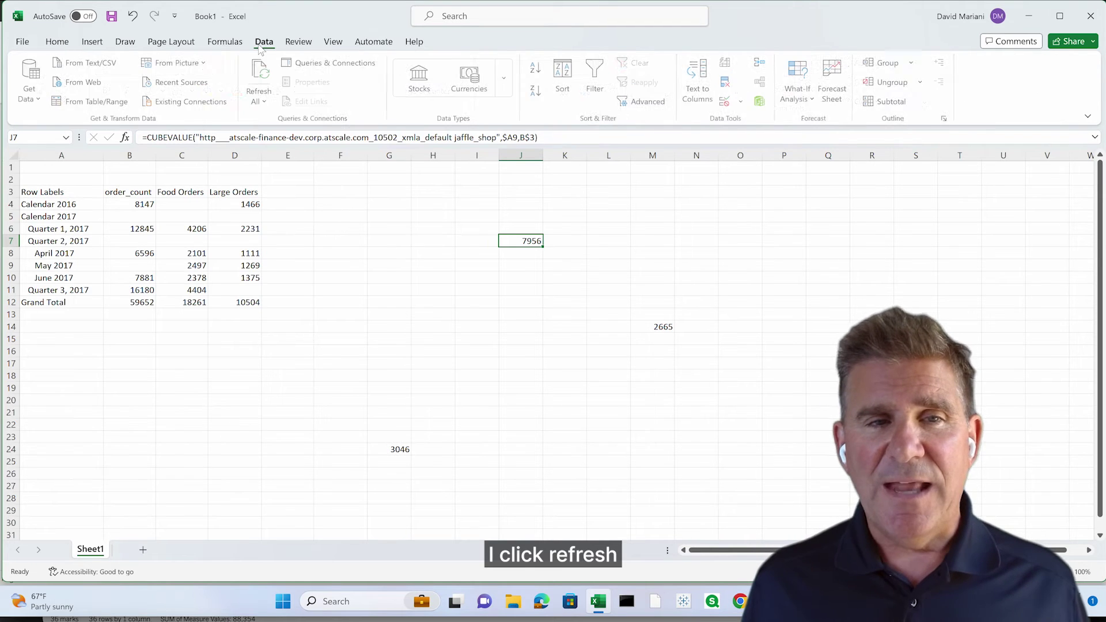
left_click(260, 99)
left_click(268, 125)
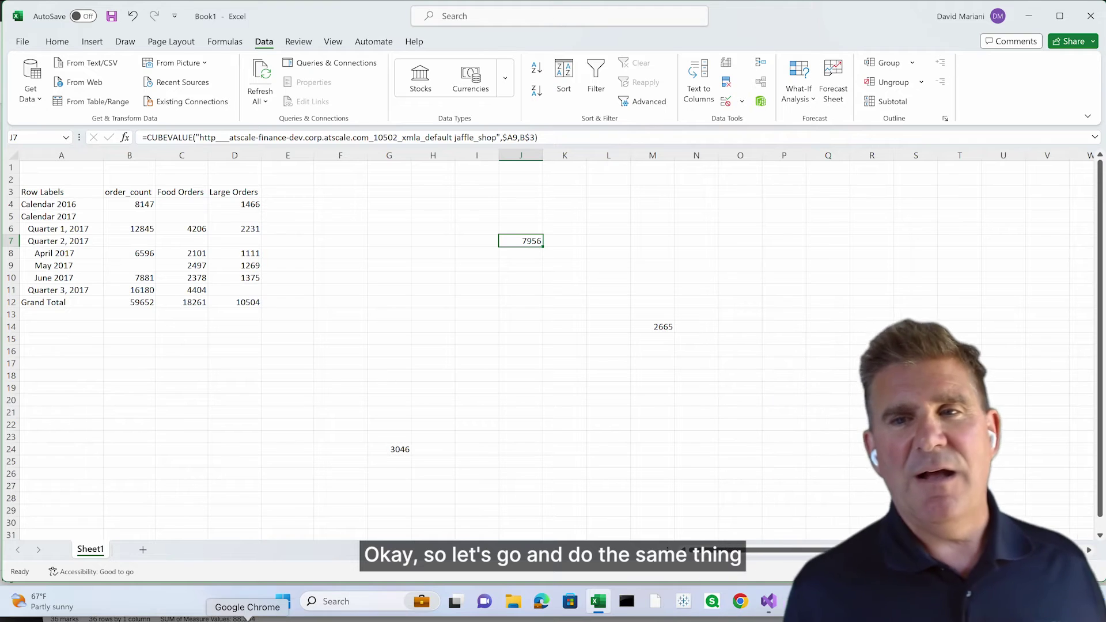
left_click(248, 617)
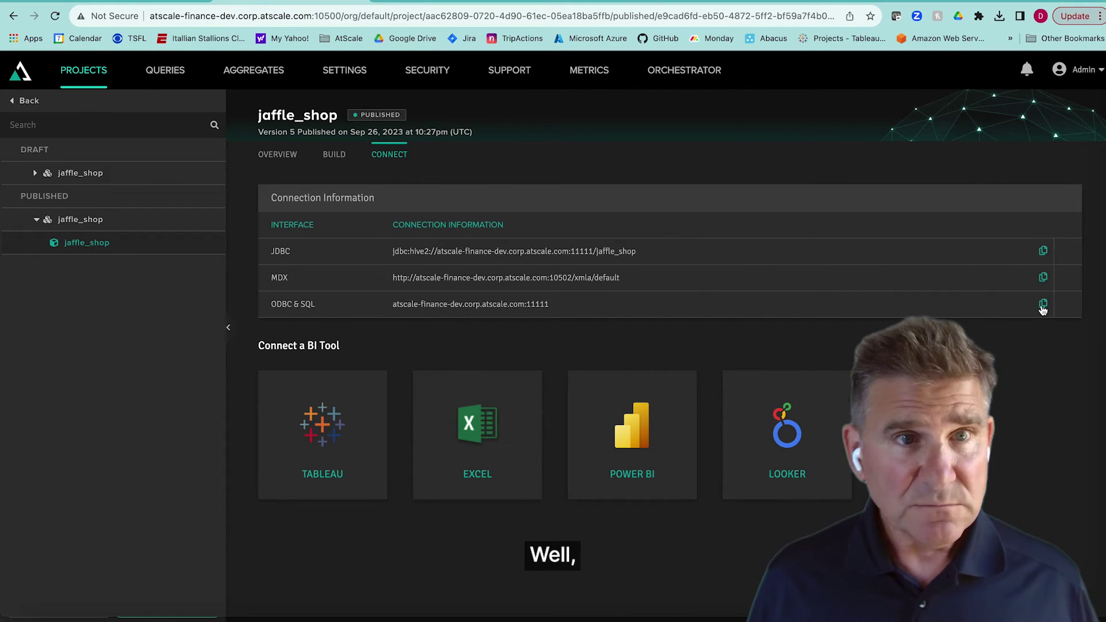
left_click(1043, 279)
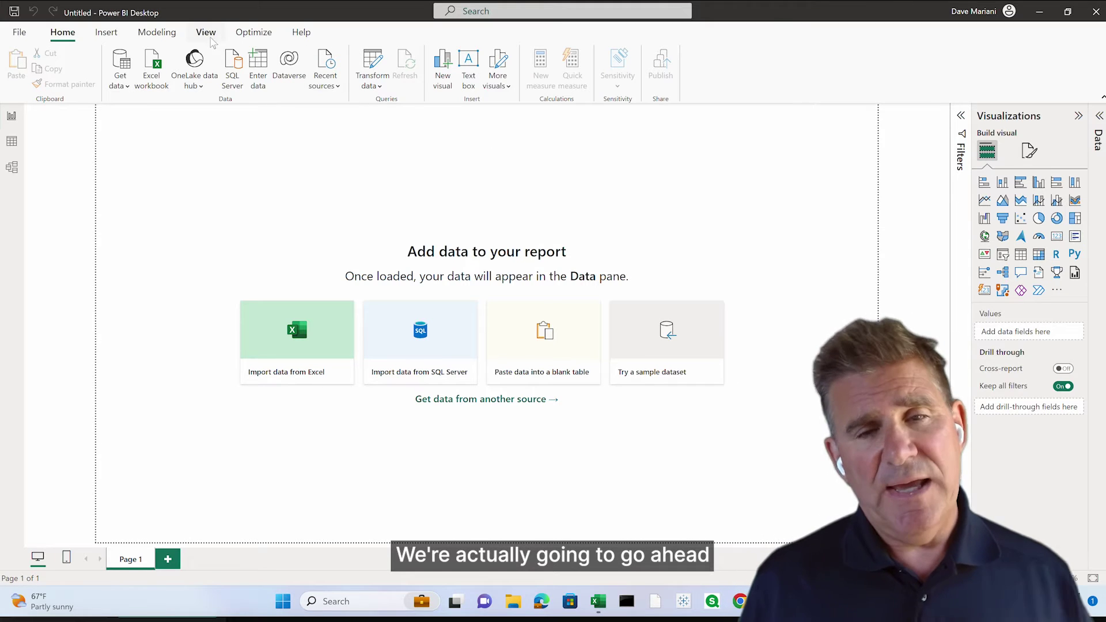
Connect live via Analysis Services to the pasted AtScale XMLA server and load the jaffle_shop cube.
left_click(122, 82)
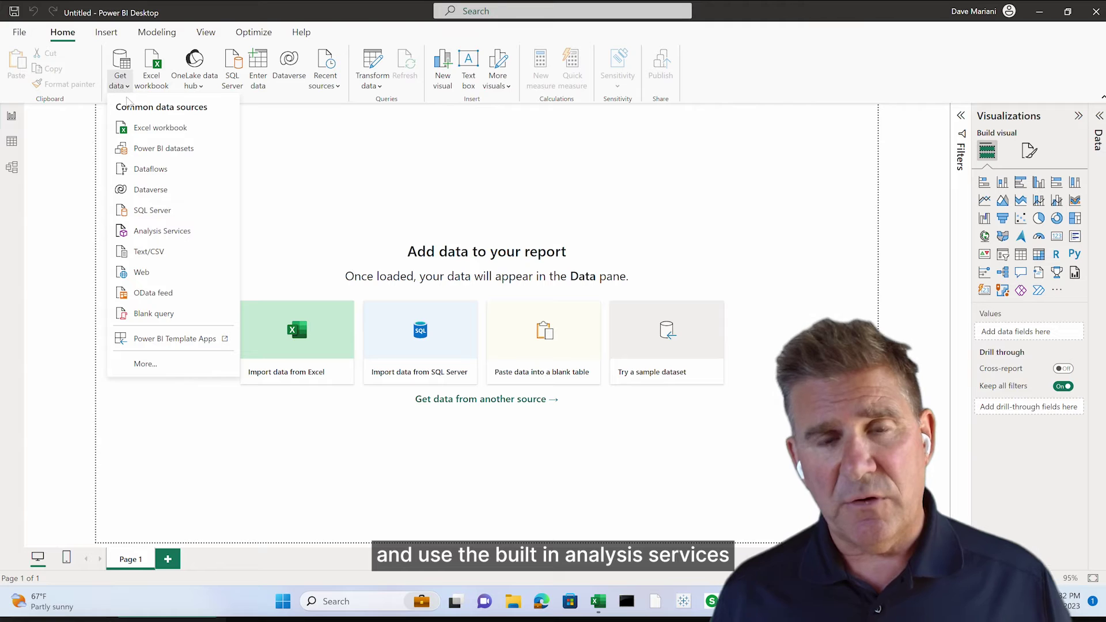
left_click(167, 233)
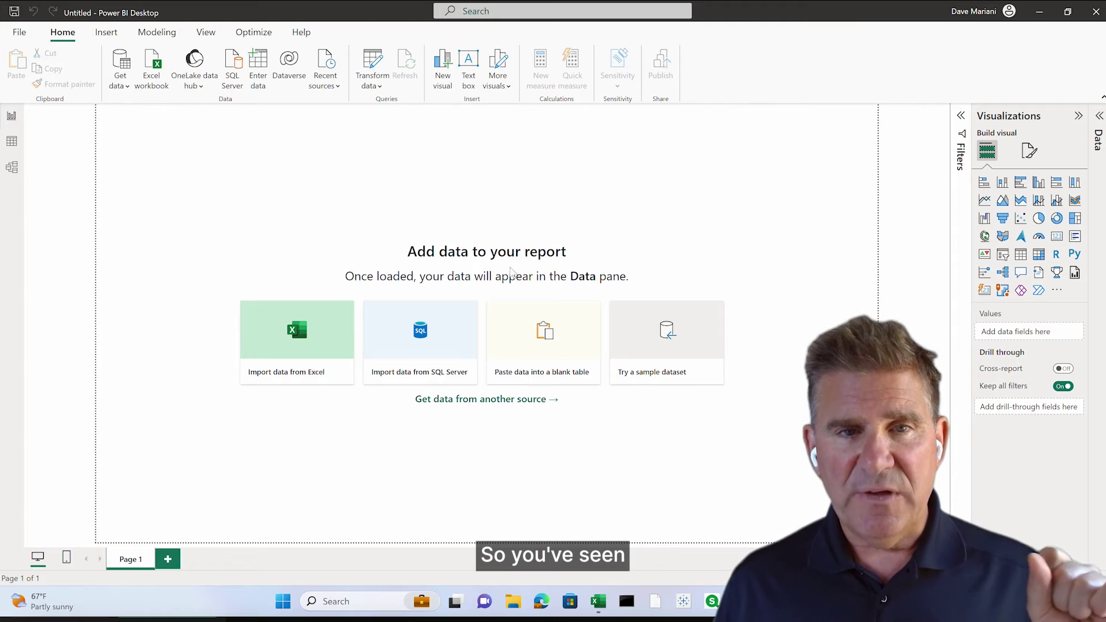
right_click(458, 245)
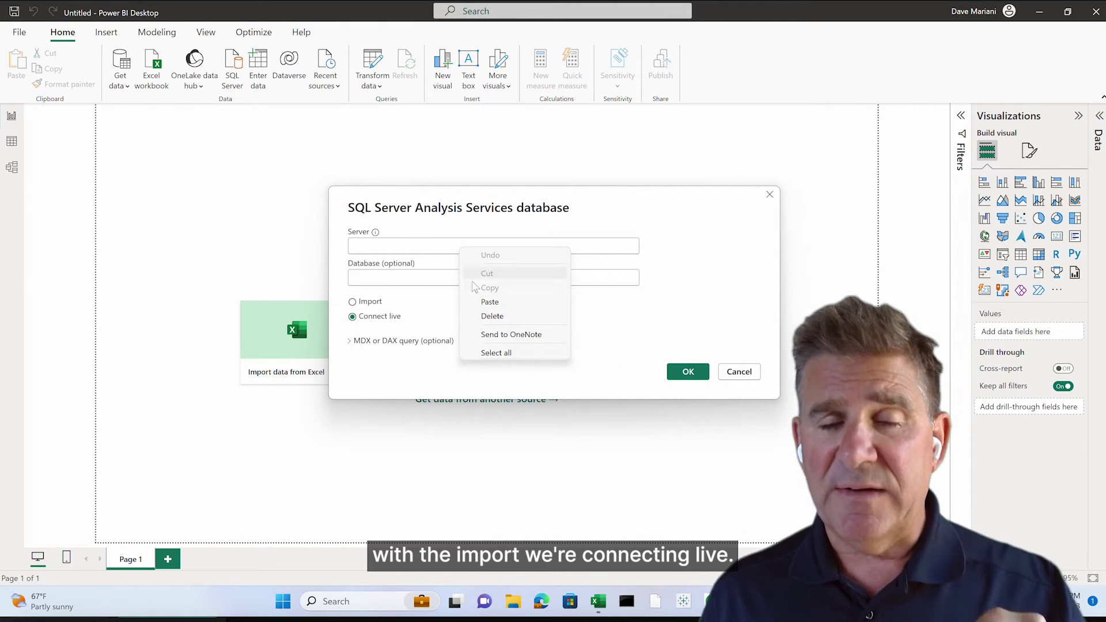
left_click(478, 298)
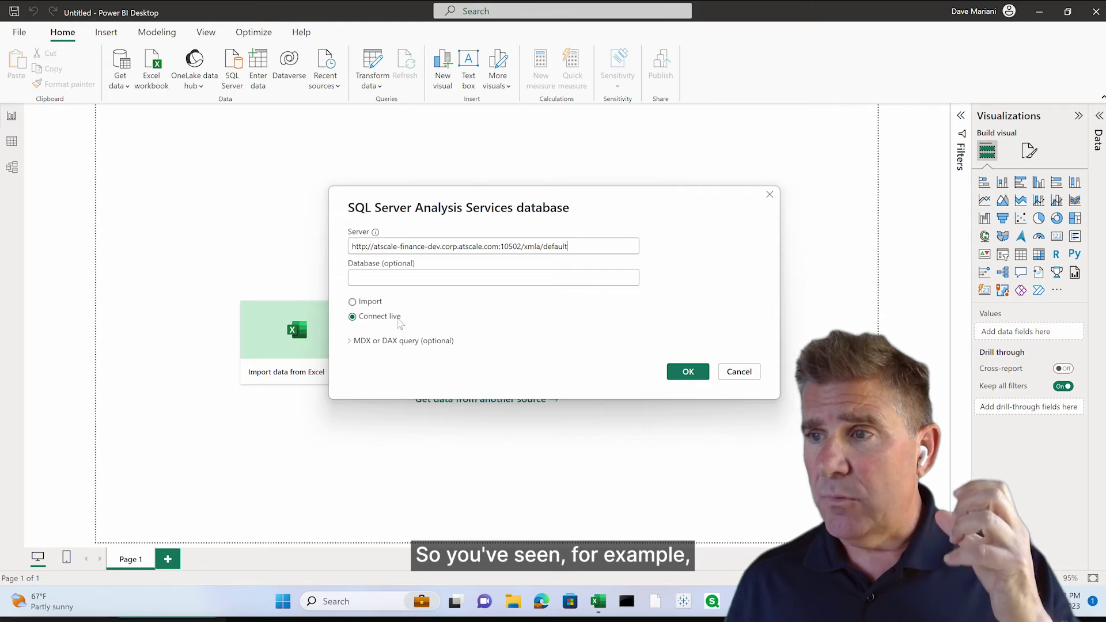
left_click(686, 373)
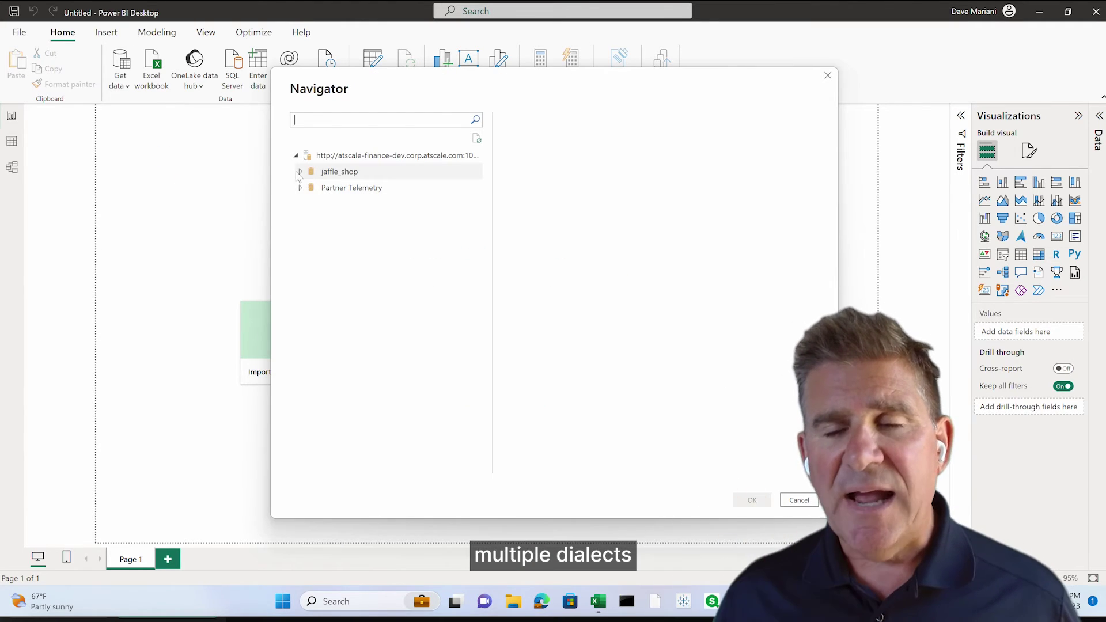
left_click(298, 172)
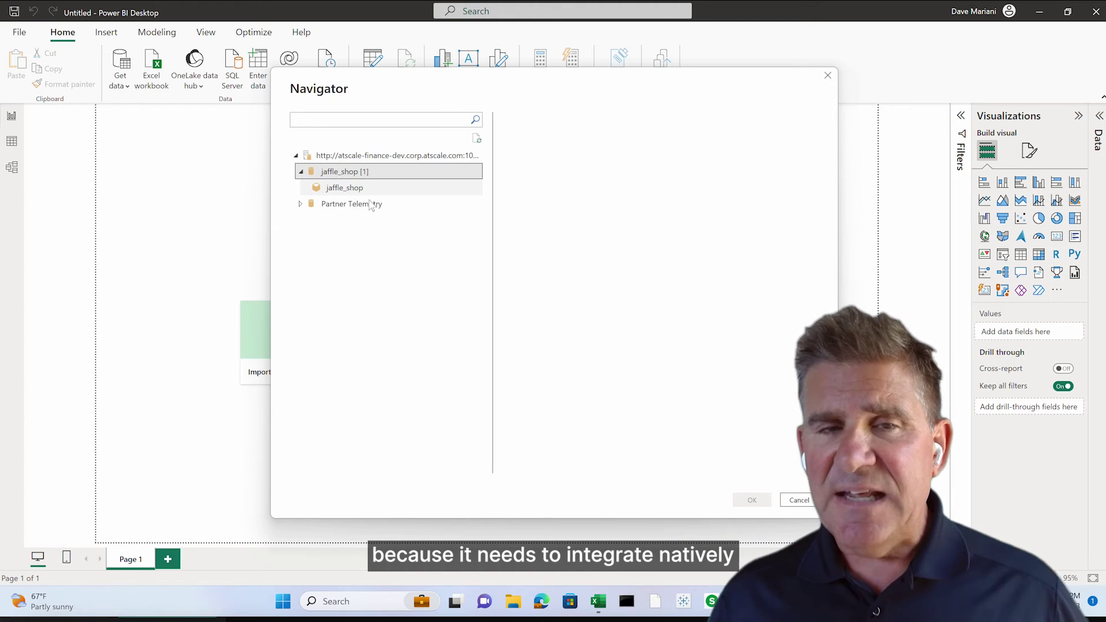
left_click(344, 187)
left_click(745, 498)
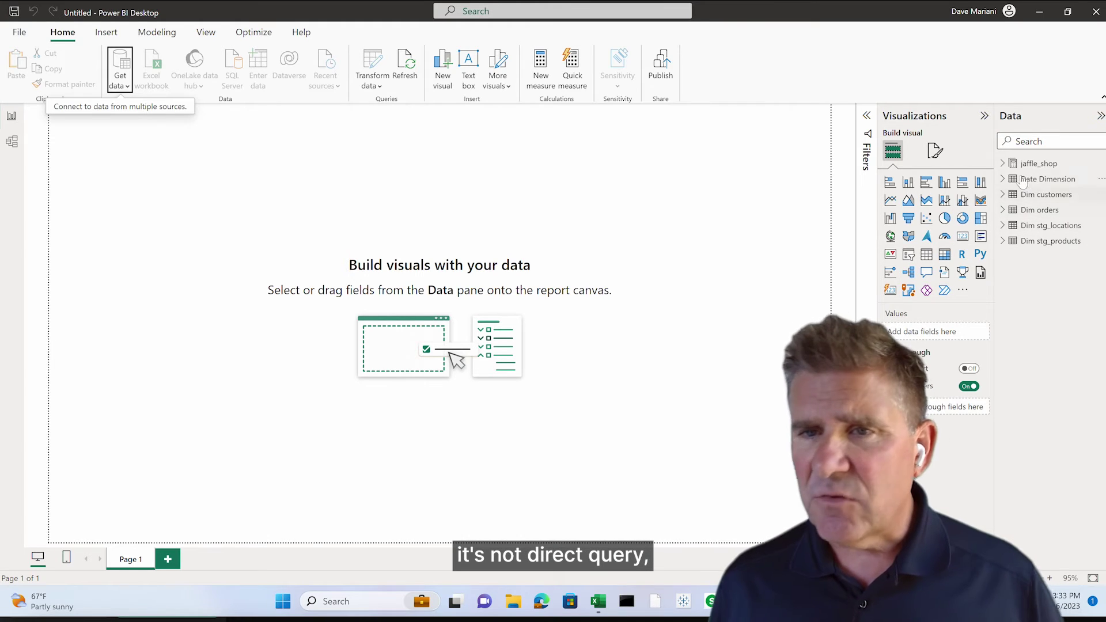
Chart order_count, Large Orders and Food Orders from the Orders Metrics folder.
left_click(1004, 164)
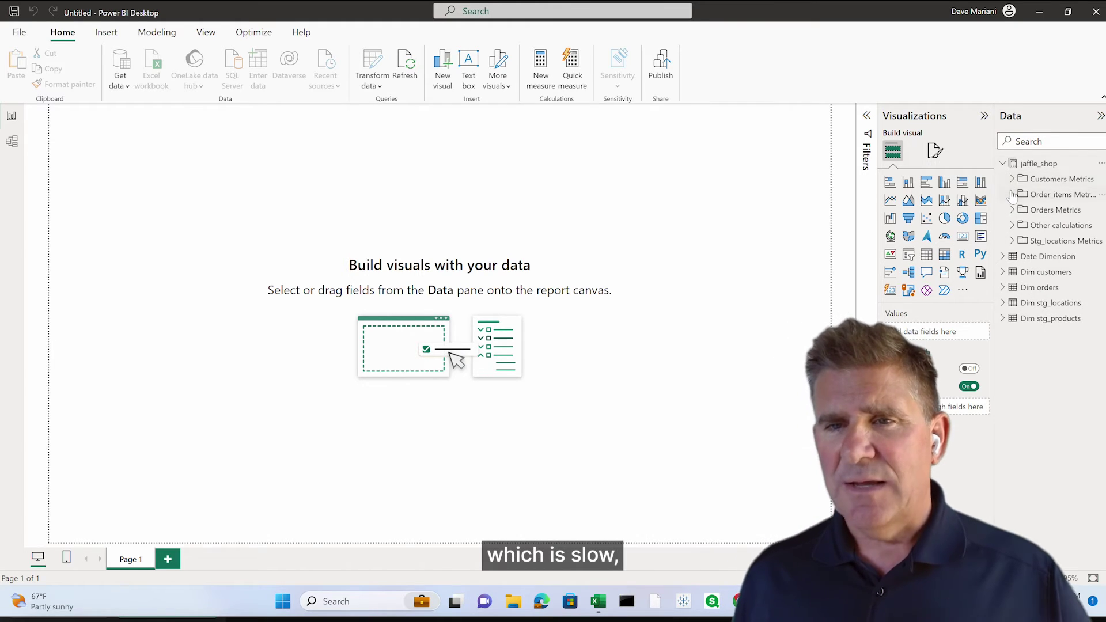
left_click(1013, 211)
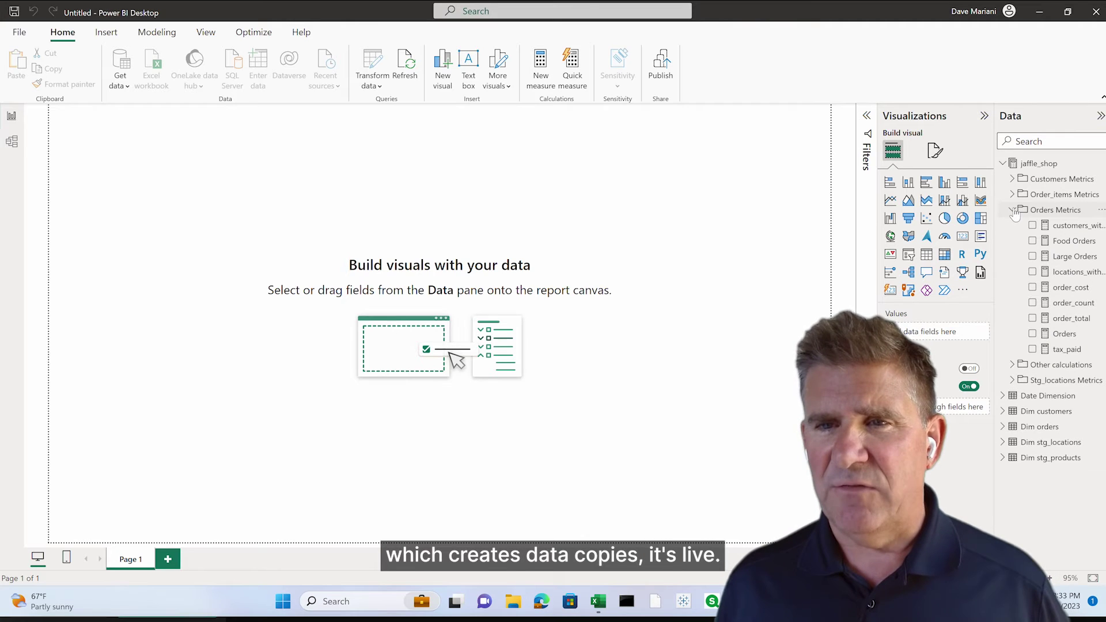
left_click(1032, 303)
left_click(1032, 256)
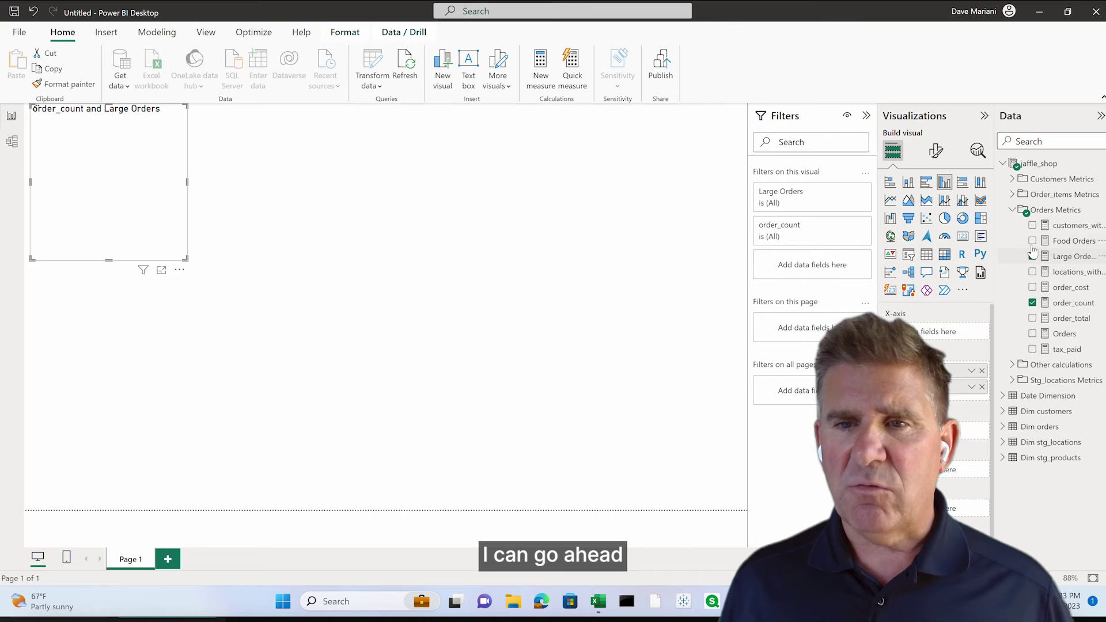
left_click(1033, 242)
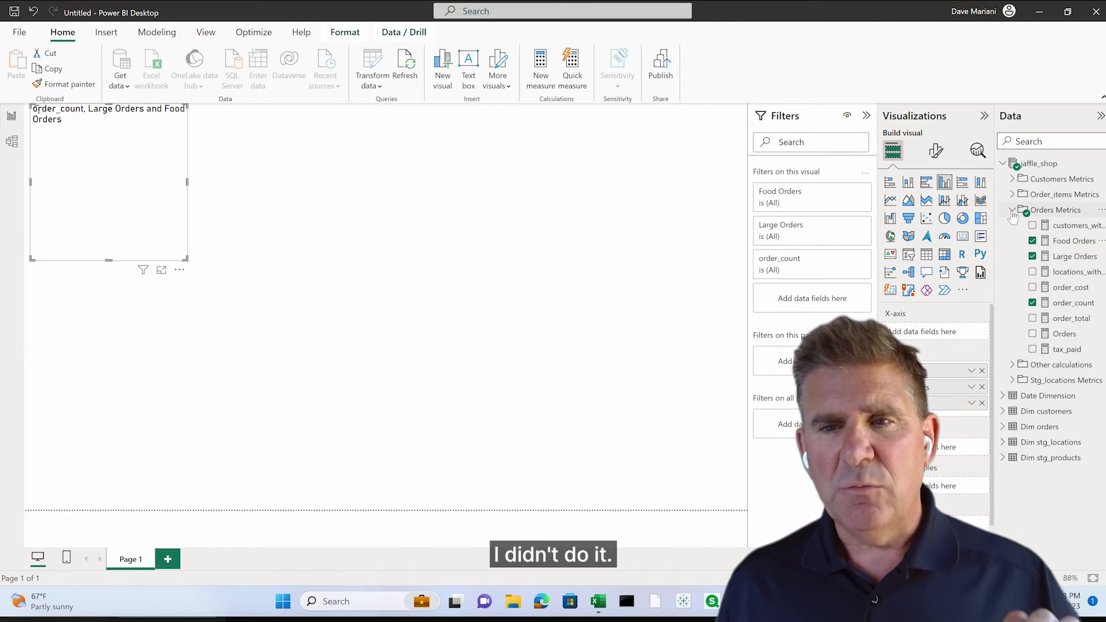
Break the chart down by the Date Dimension's month hierarchy.
left_click(1003, 397)
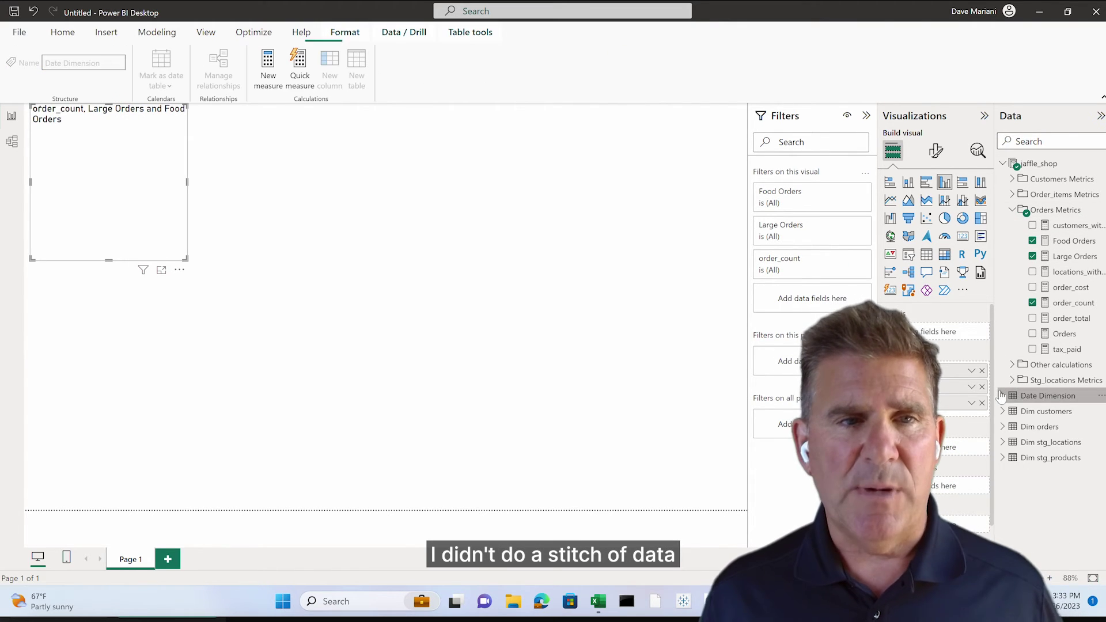
left_click(1004, 397)
left_click(1013, 411)
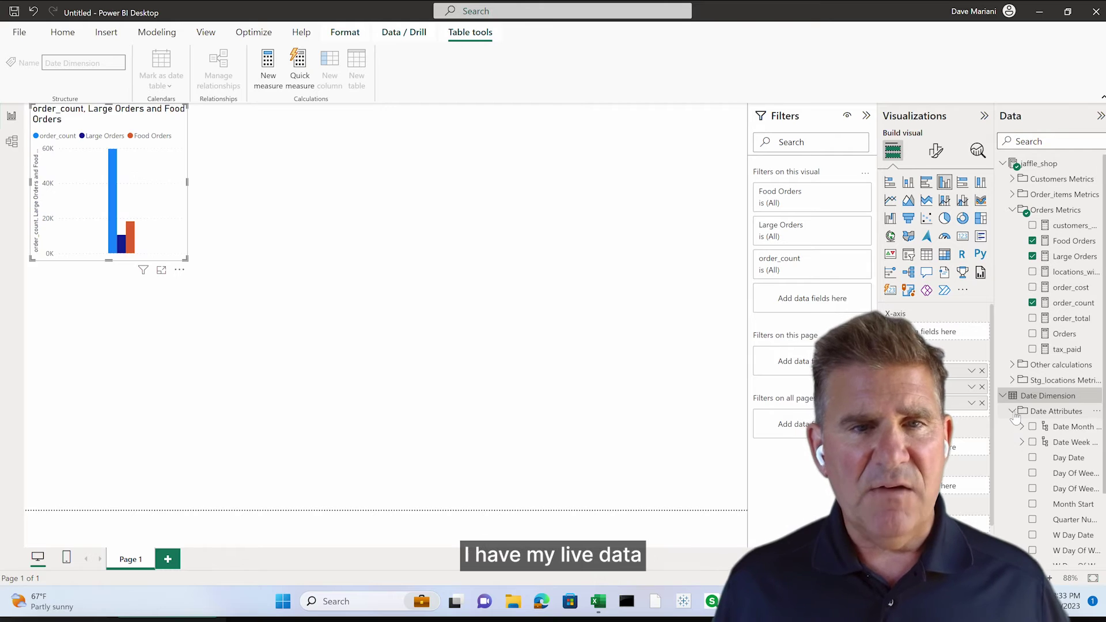
left_click(1032, 427)
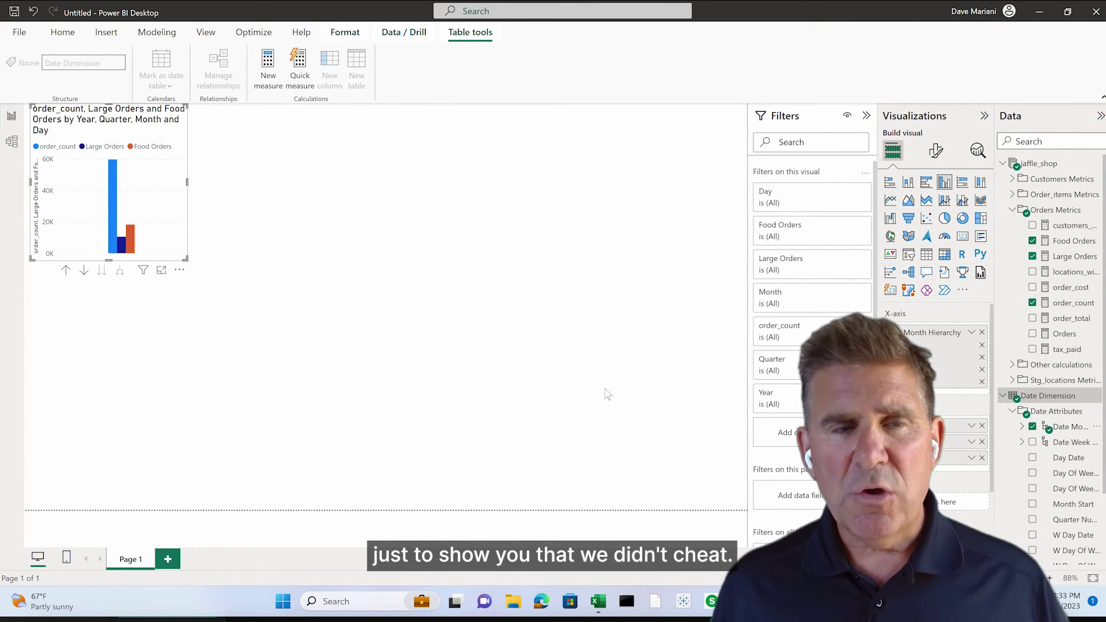
Enlarge the chart in Focus mode and review the model's tables and relationships.
left_click(161, 270)
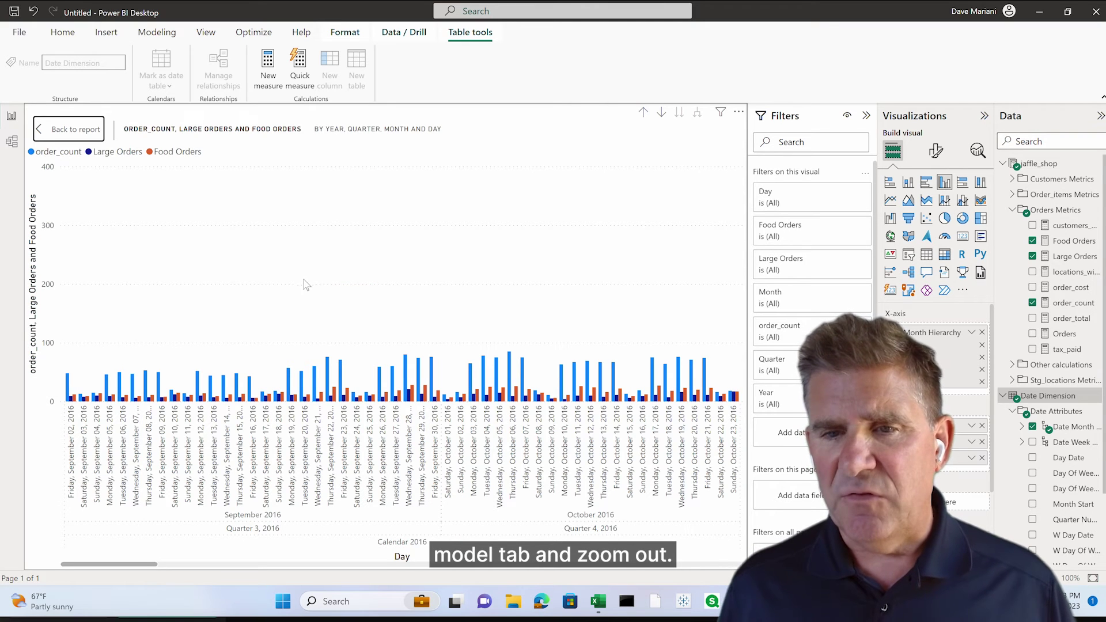
left_click(12, 145)
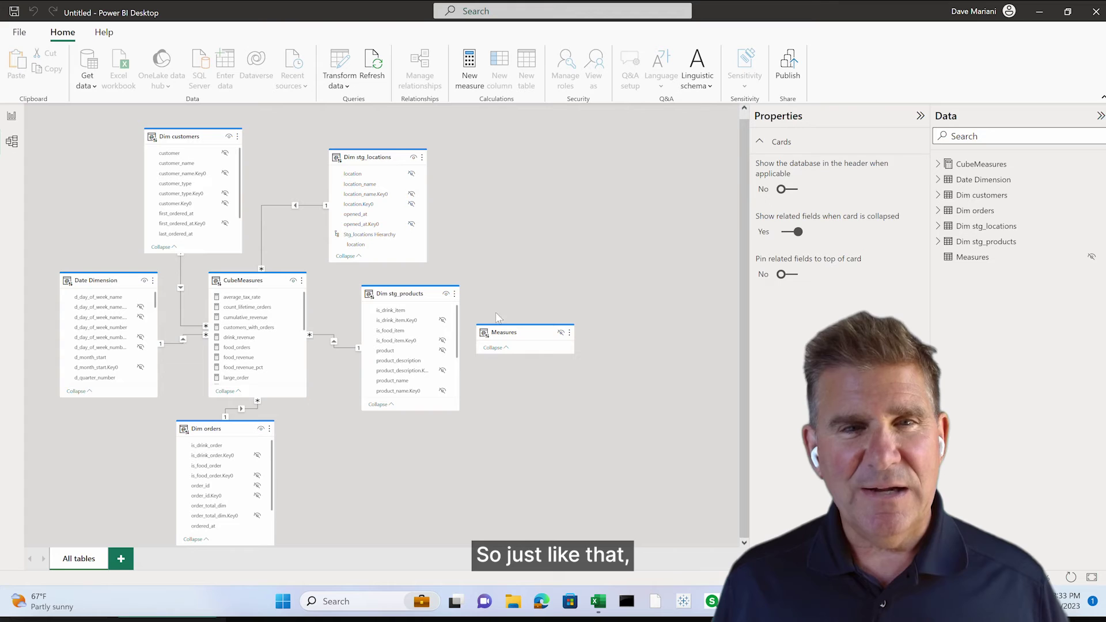
left_click(12, 115)
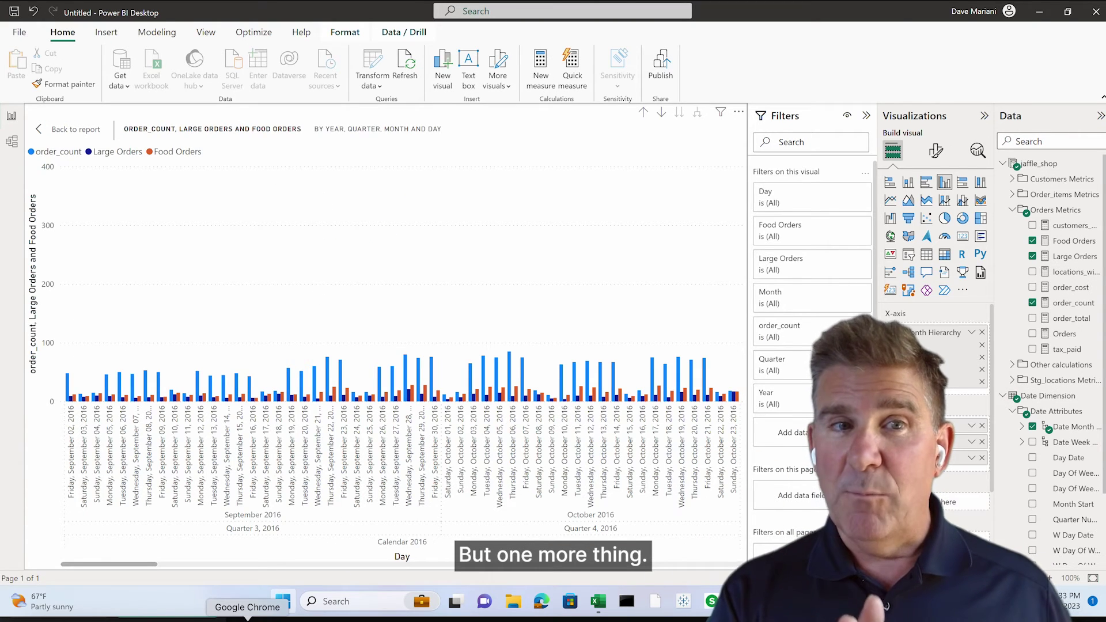
left_click(251, 616)
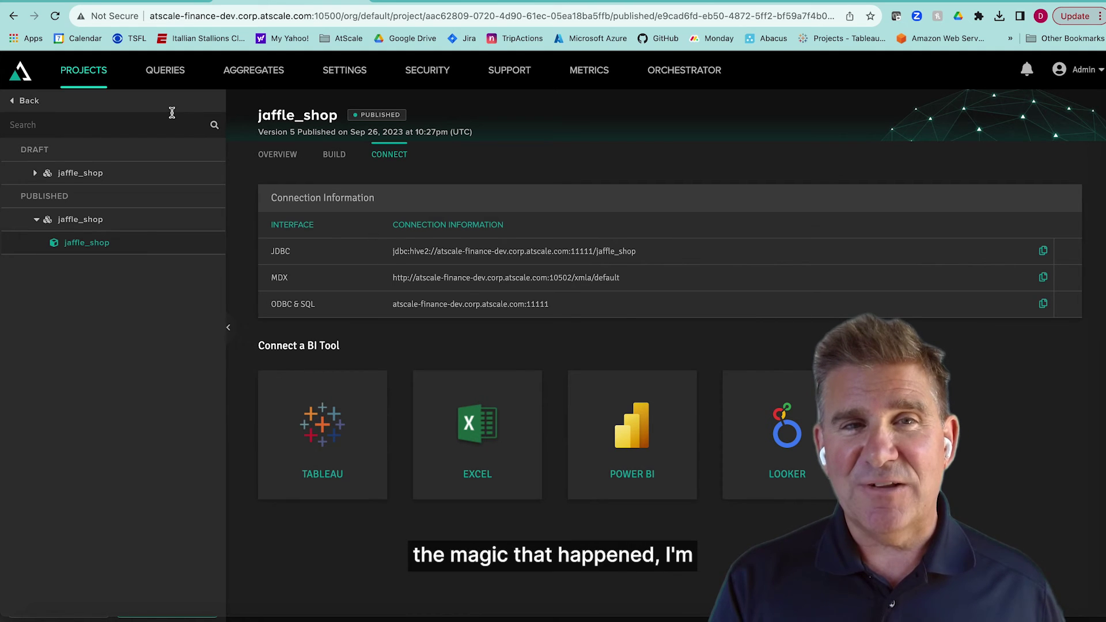
Reload AtScale and search the Queries log filtered to User queries only.
right_click(305, 2)
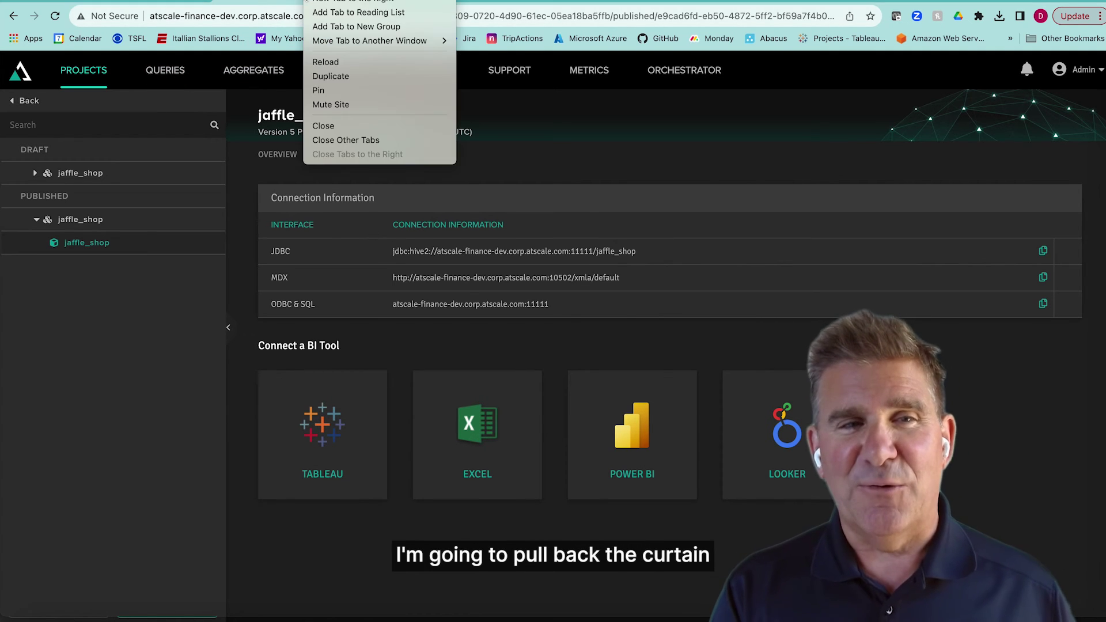
left_click(327, 61)
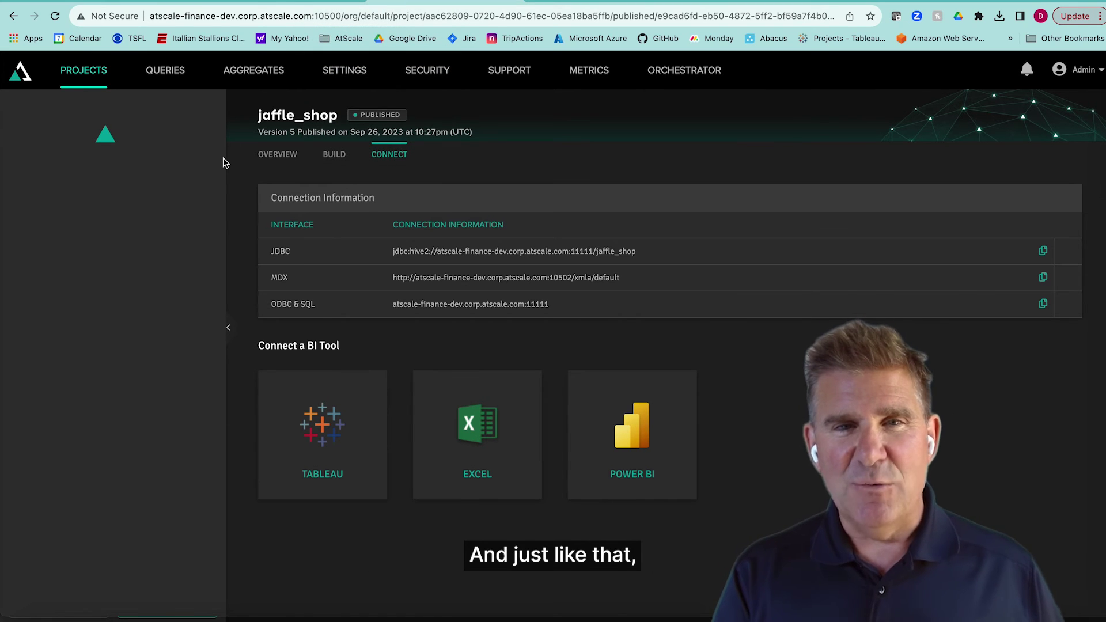
left_click(185, 81)
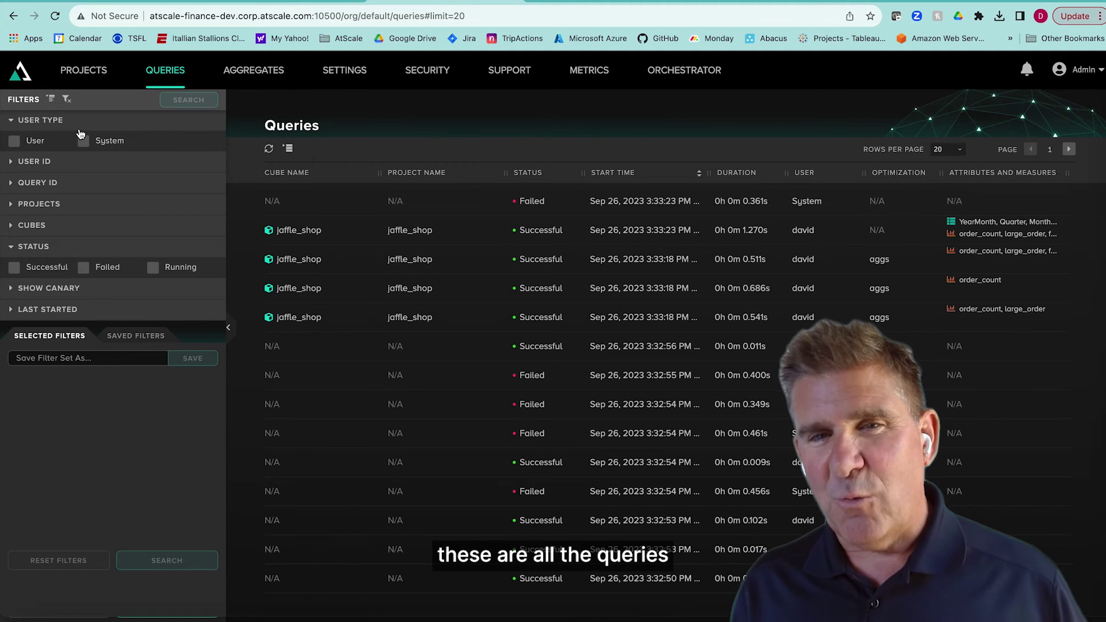
left_click(34, 141)
left_click(184, 102)
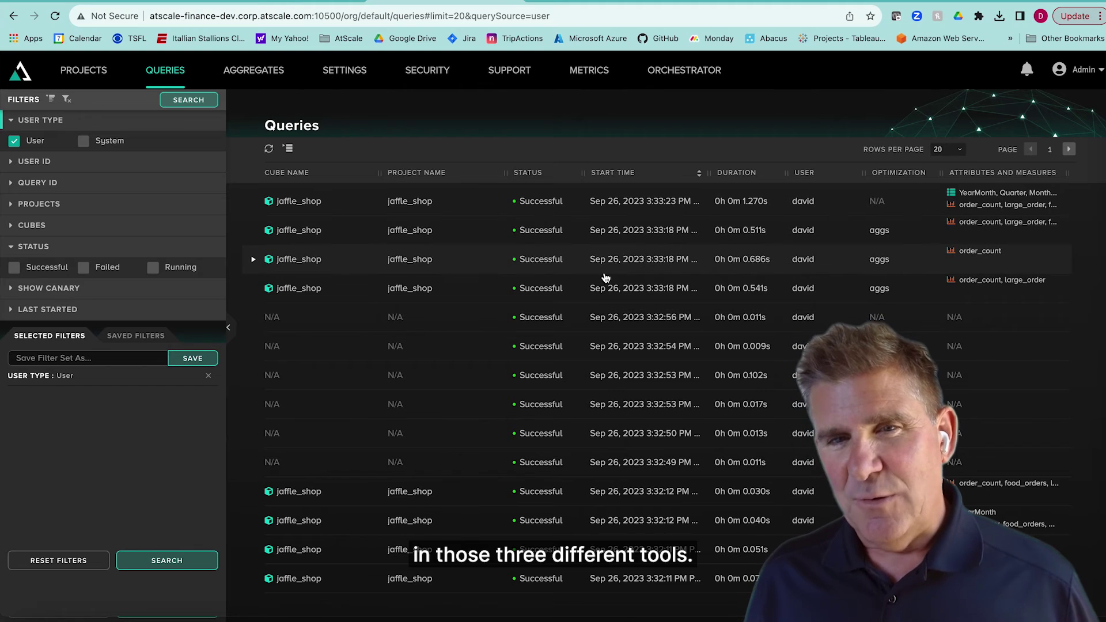
Expand the jaffle_shop query rows, including 3:32:11 PM and 3:31:44 PM, to read their inbound queries.
left_click(253, 289)
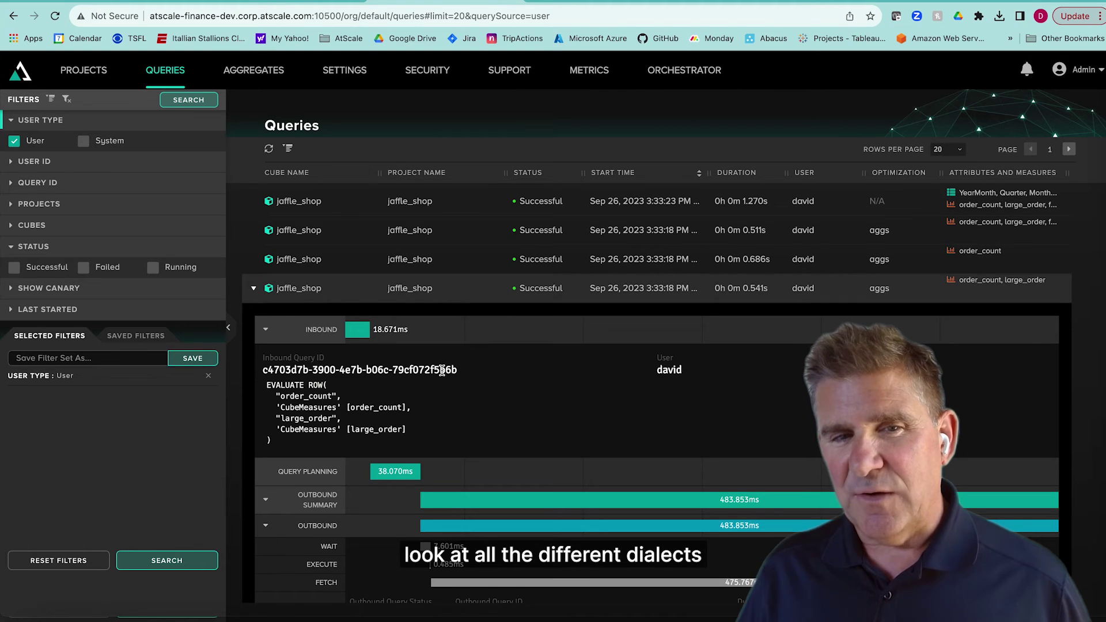
left_click(256, 294)
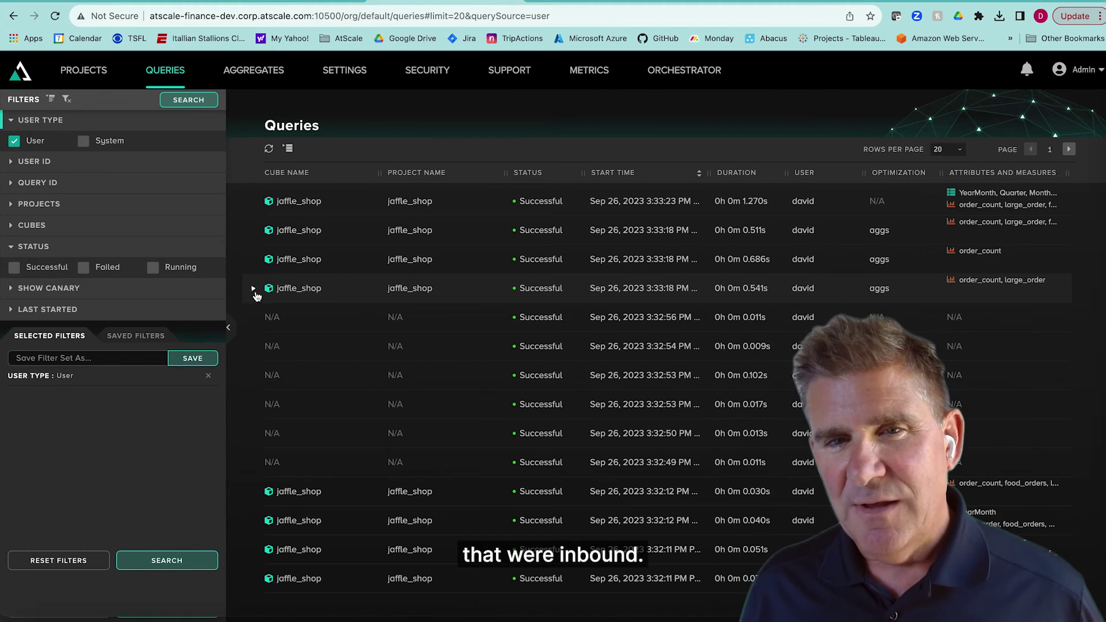
scroll(369, 414, "down", 1)
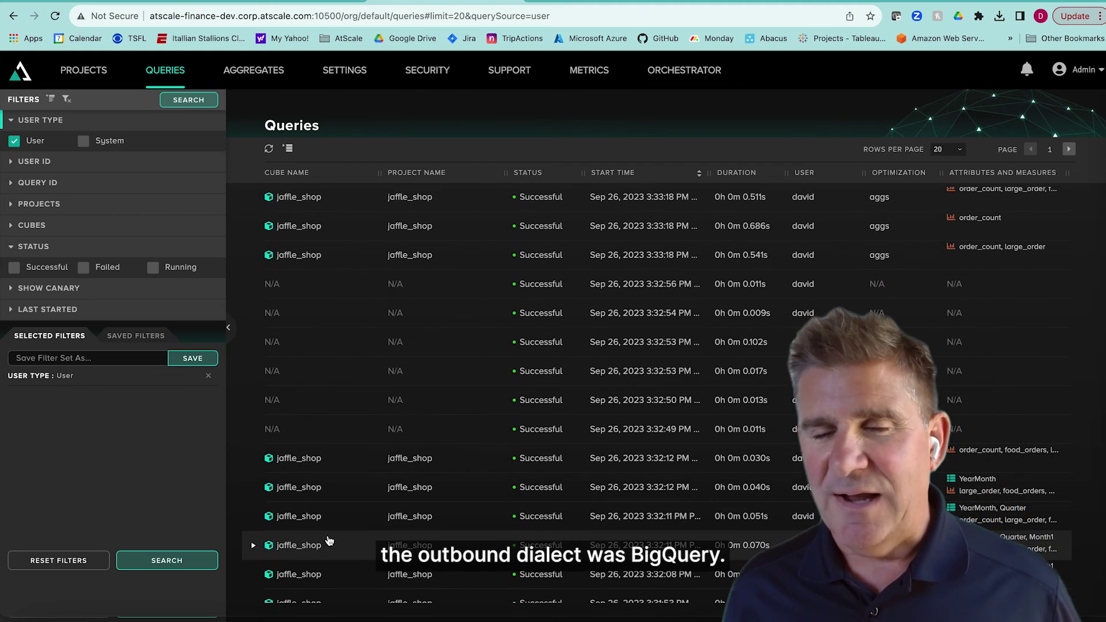
left_click(253, 545)
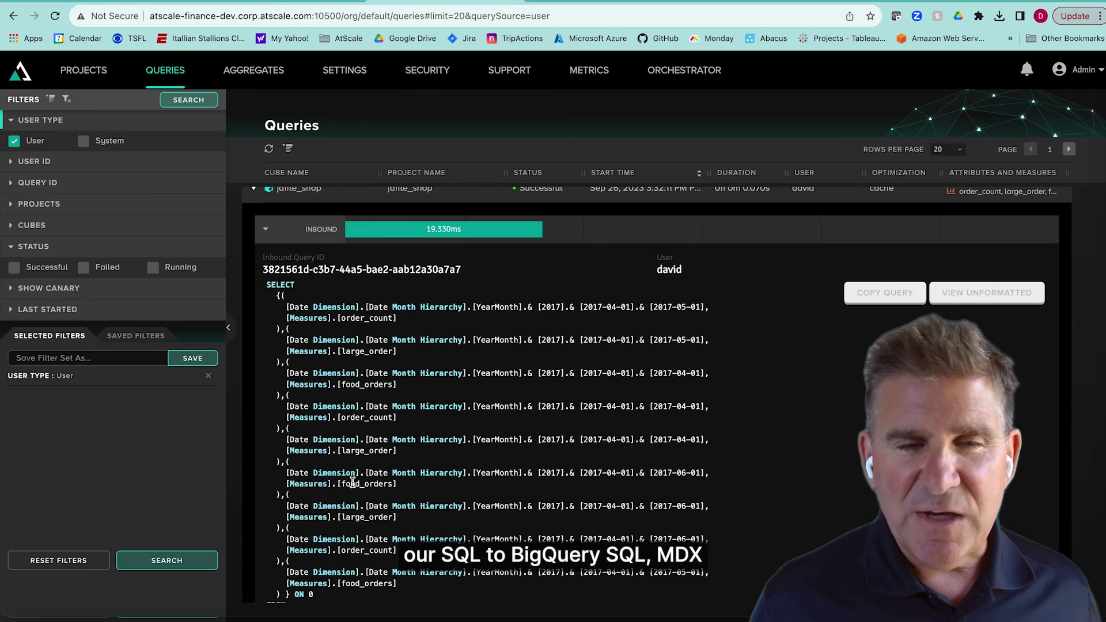
scroll(352, 482, "down", 4)
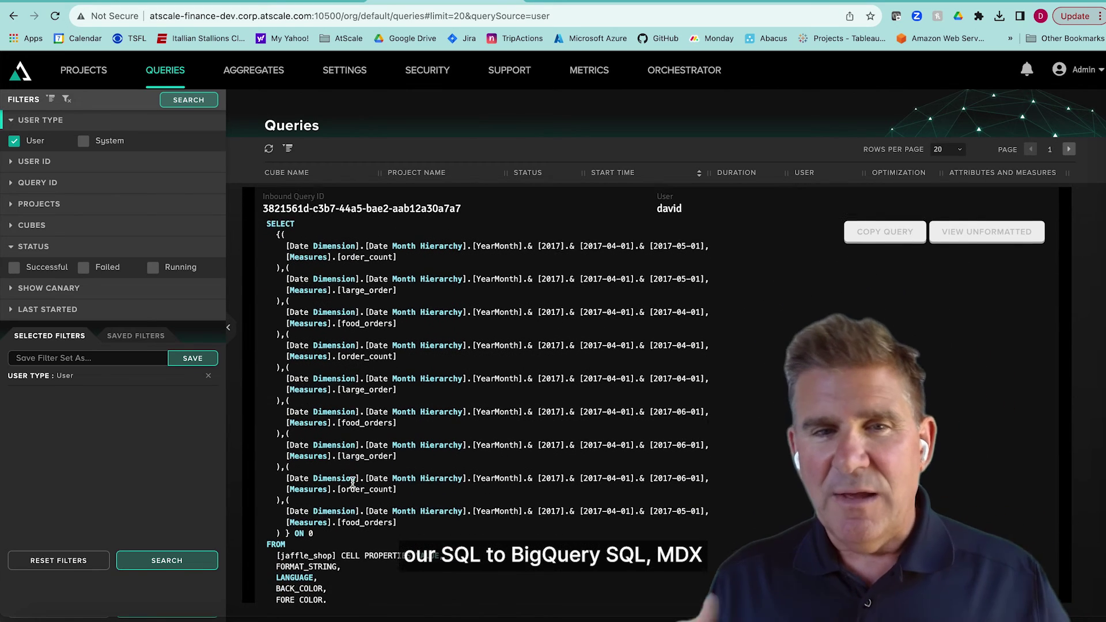
scroll(354, 486, "down", 6)
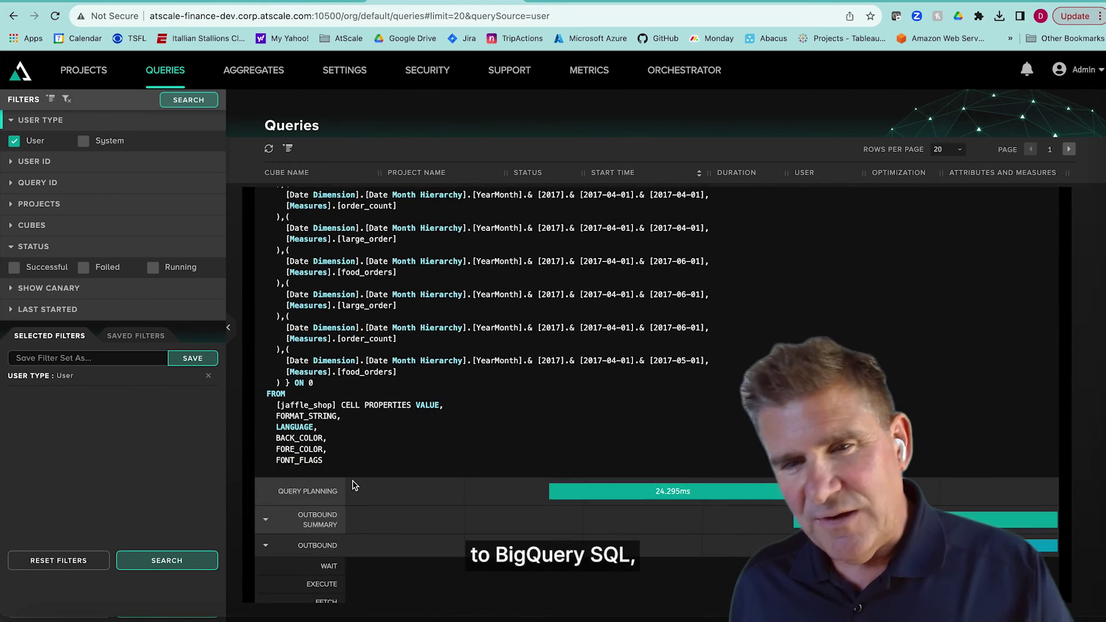
scroll(299, 362, "up", 12)
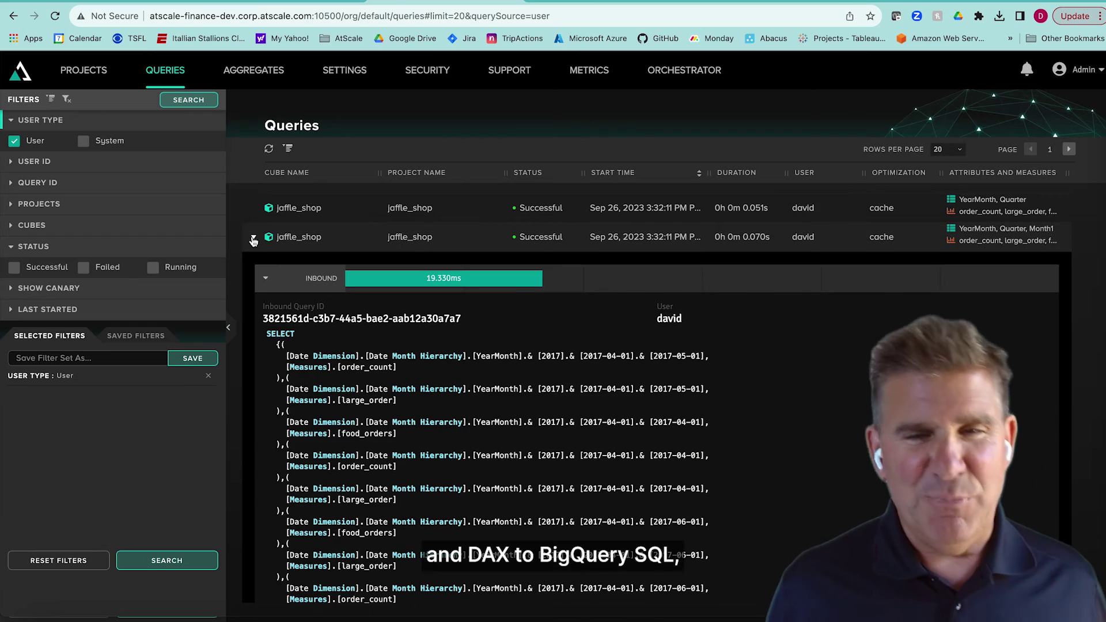
left_click(253, 236)
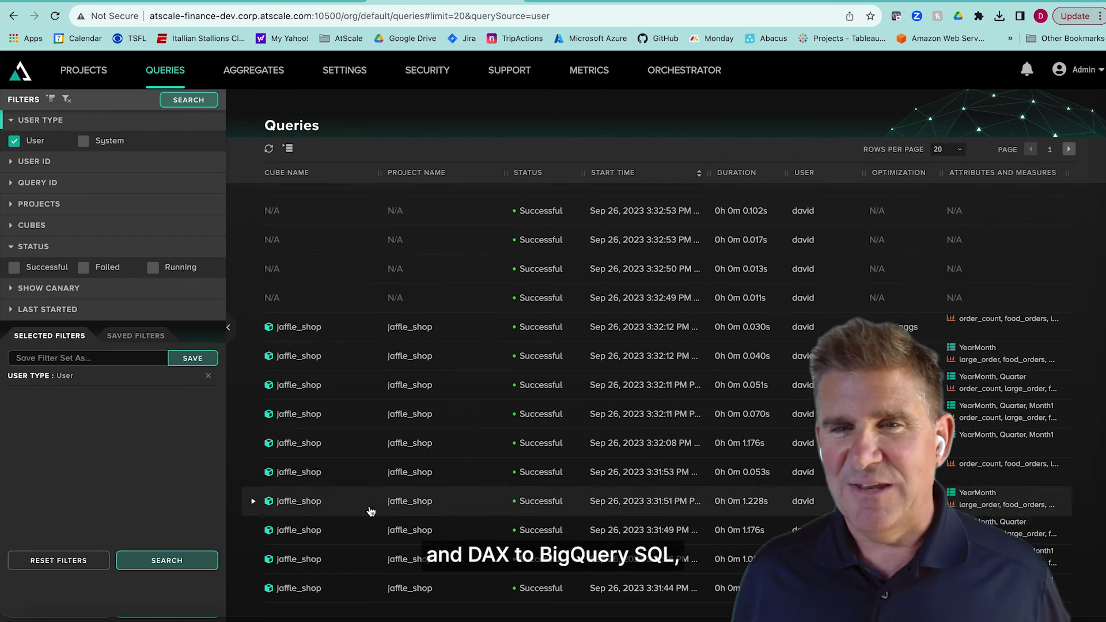
left_click(254, 588)
scroll(440, 492, "down", 9)
left_click(253, 324)
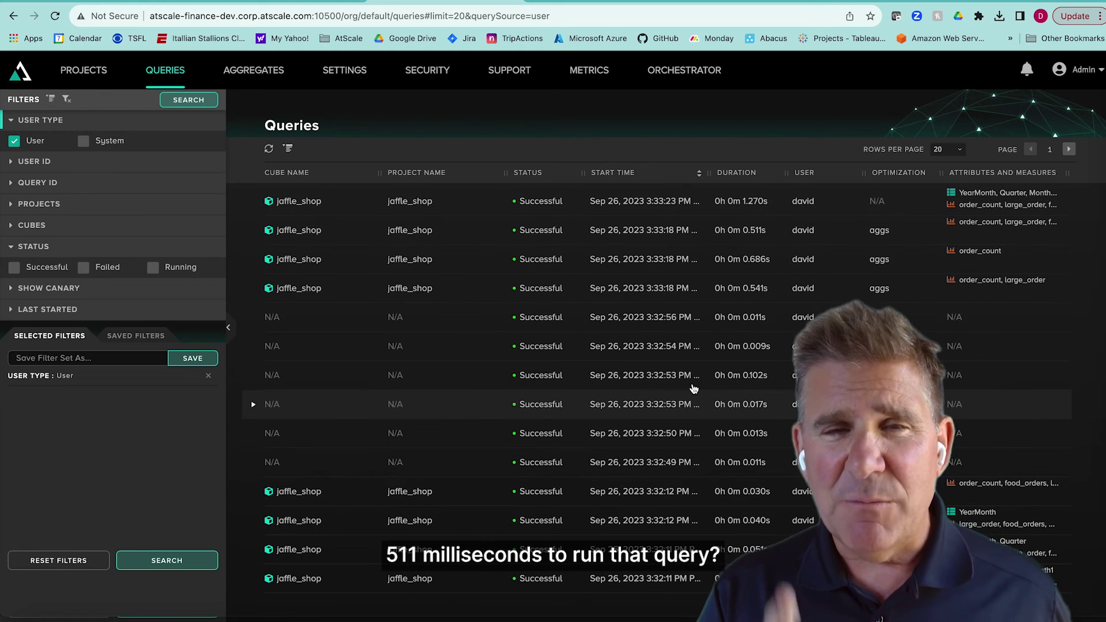
scroll(874, 236, "up", 1)
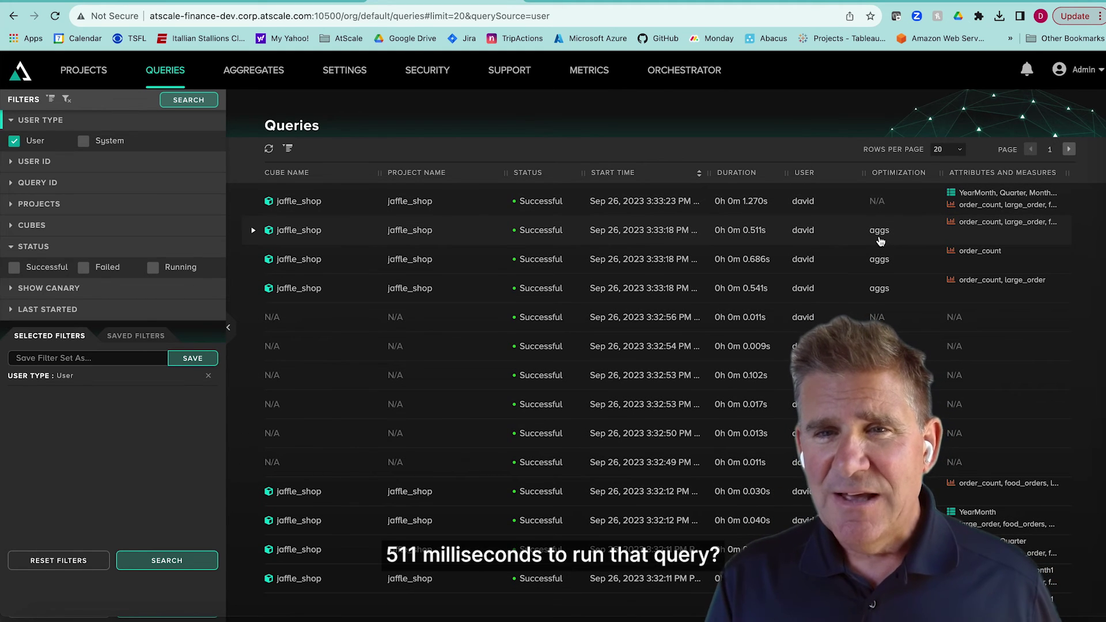